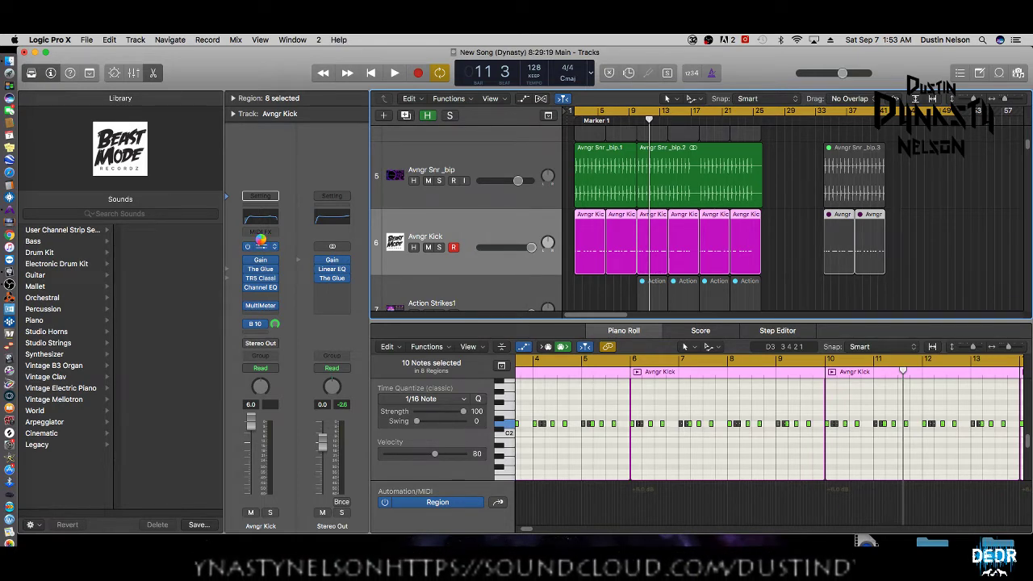
Open the Avenger synth on the Avngr Kick track to view its sound settings, and close it again.
click(260, 240)
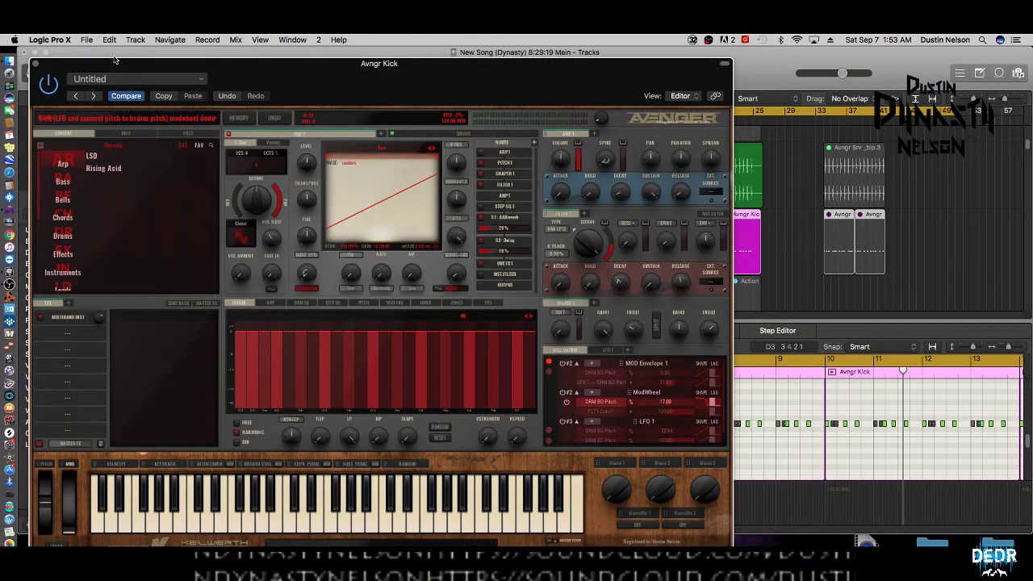
drag(114, 59, 158, 63)
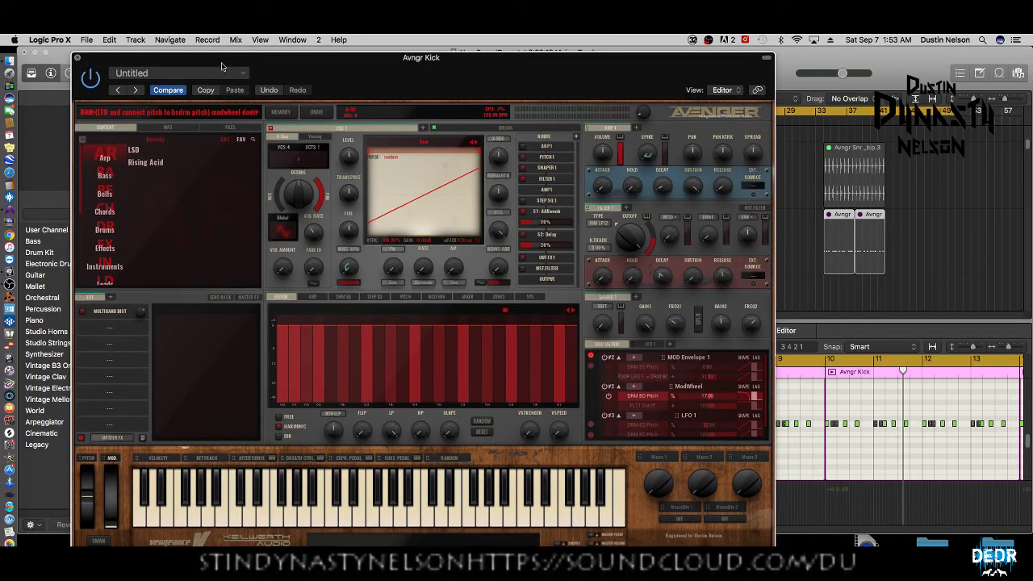
key(super+w)
Deselect all regions and play the opening bars of the arrangement to hear the MIDI kick.
click(788, 257)
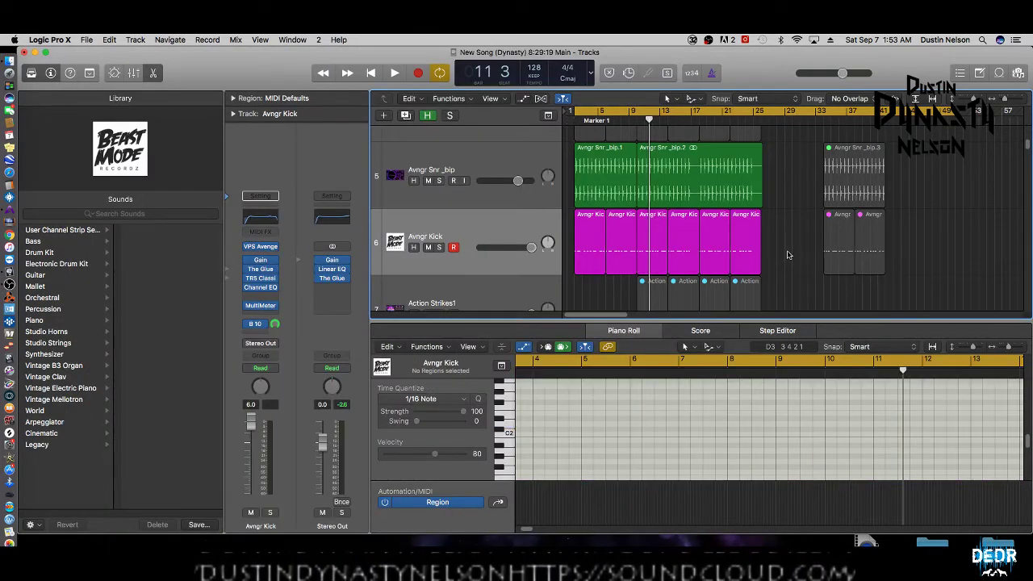
key(space)
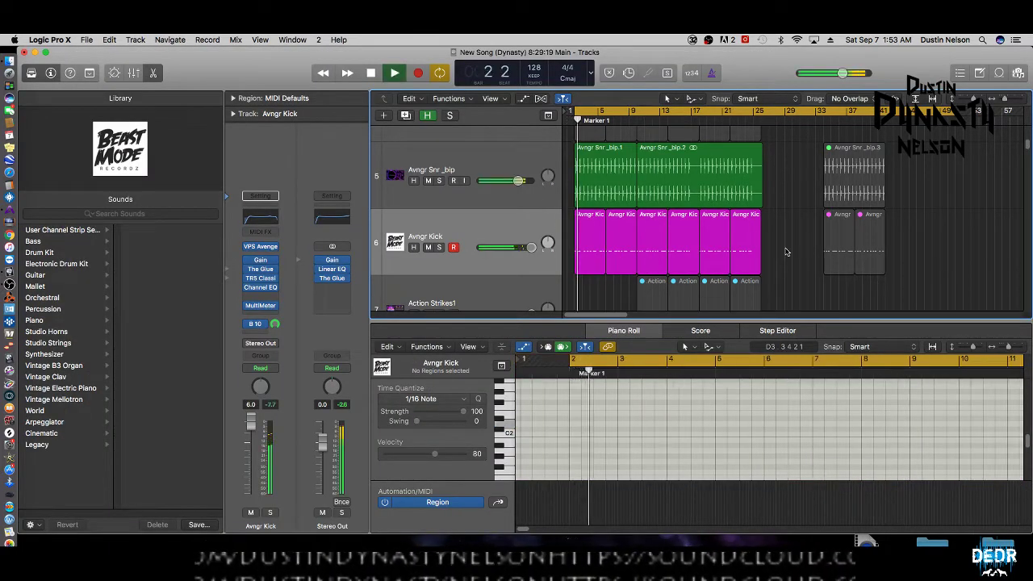
key(space)
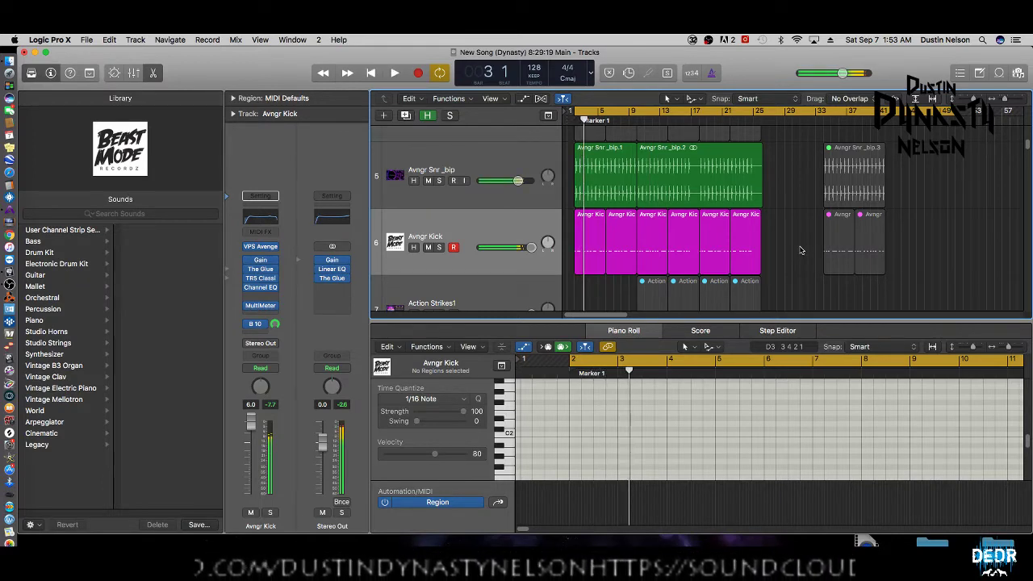
Bounce the six active Avngr Kick regions in place to a new track as Avngr Kick_bip, muting the source and leaving normalization off.
right_click(591, 248)
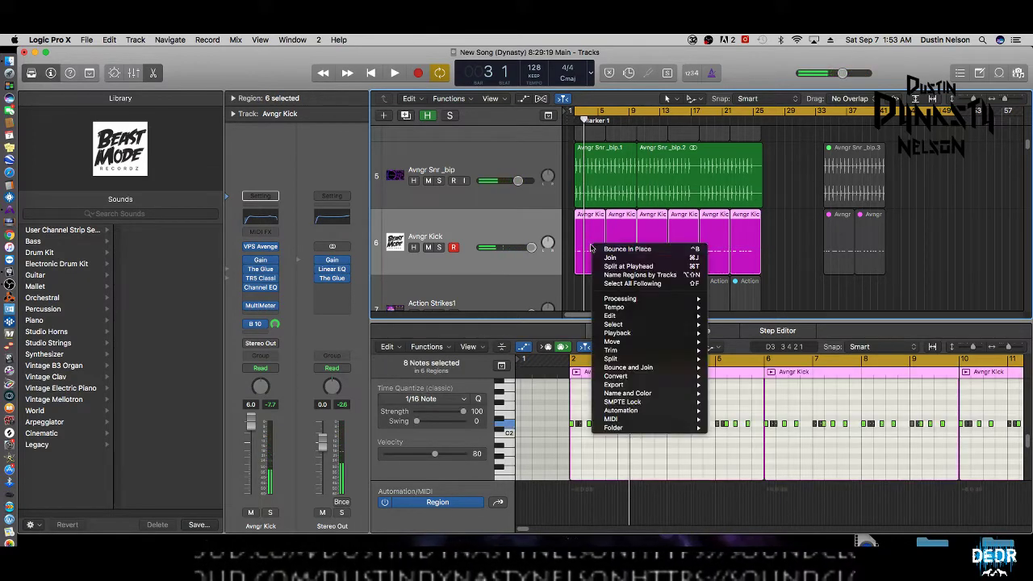
click(609, 250)
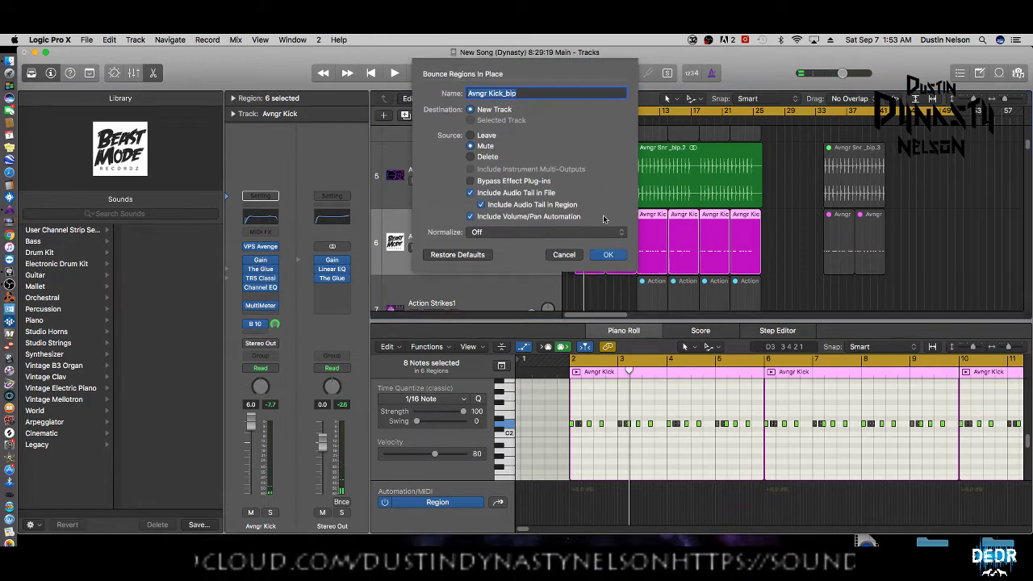
click(608, 254)
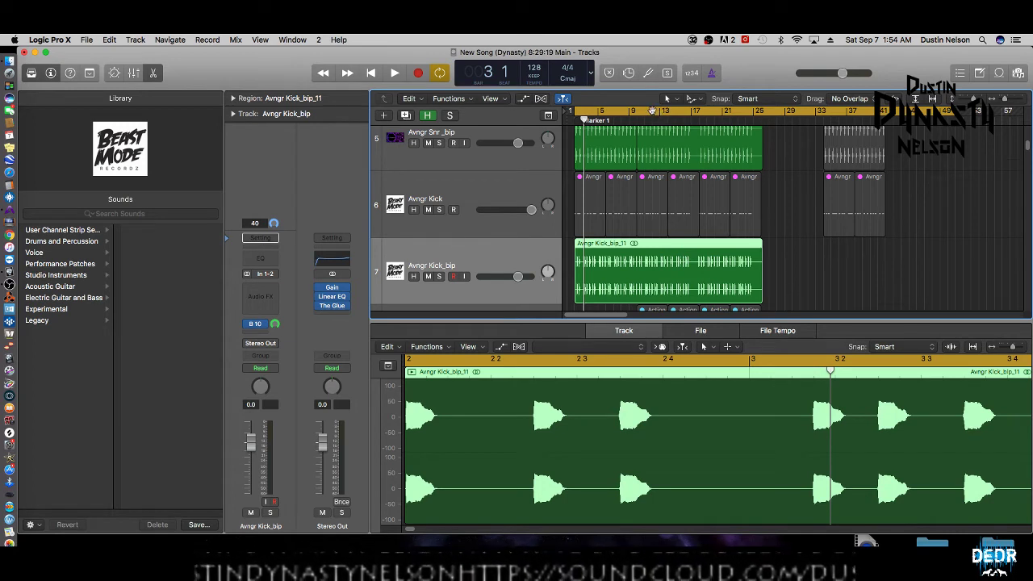
Play the song with the bounced kick and turn off cycle mode so playback runs past the loop.
key(space)
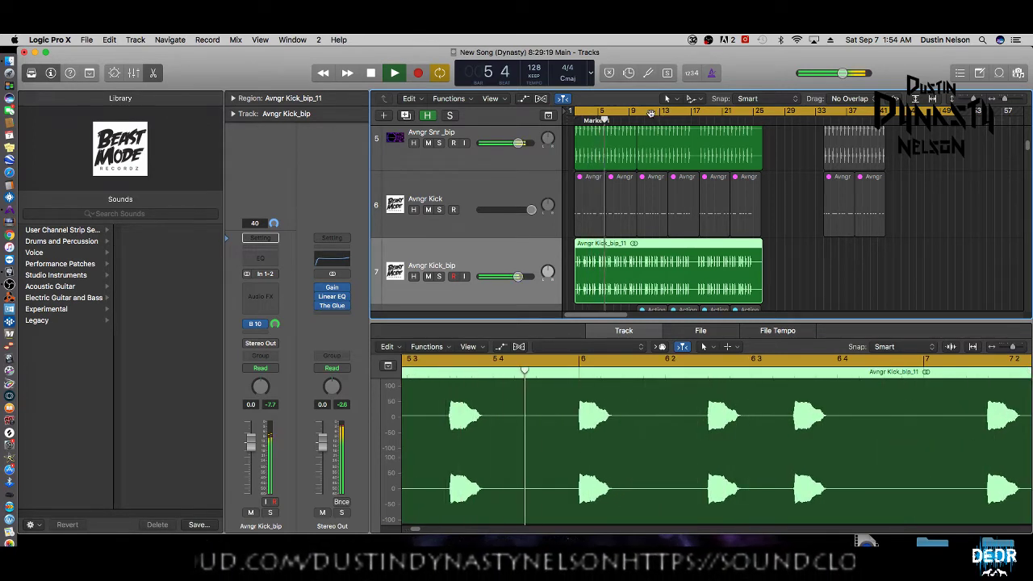
click(650, 113)
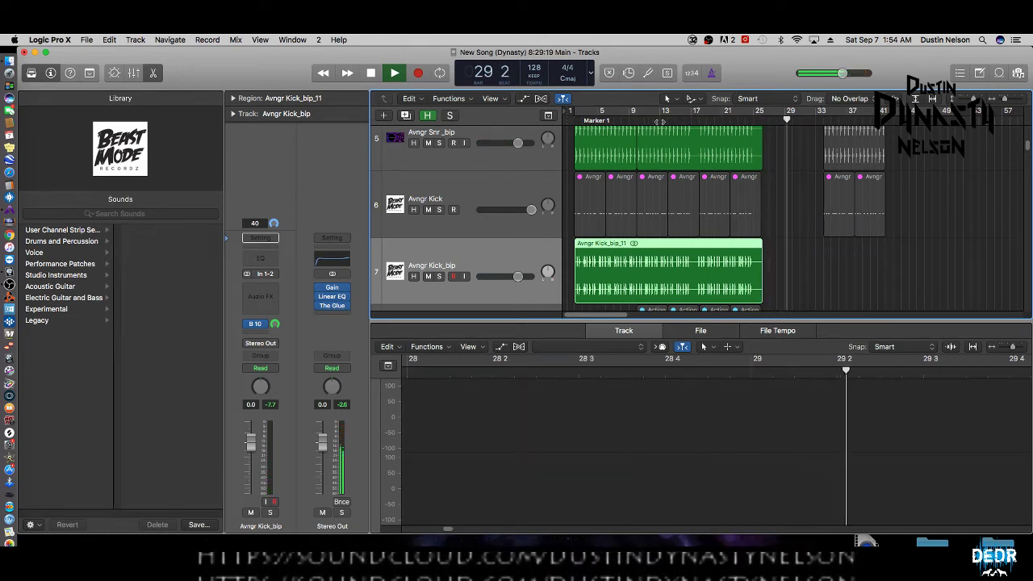
Look through the tracks down to Synth track 45 while listening on to bar 43, and stop playback.
scroll(829, 226, down, 2)
scroll(829, 226, down, 10)
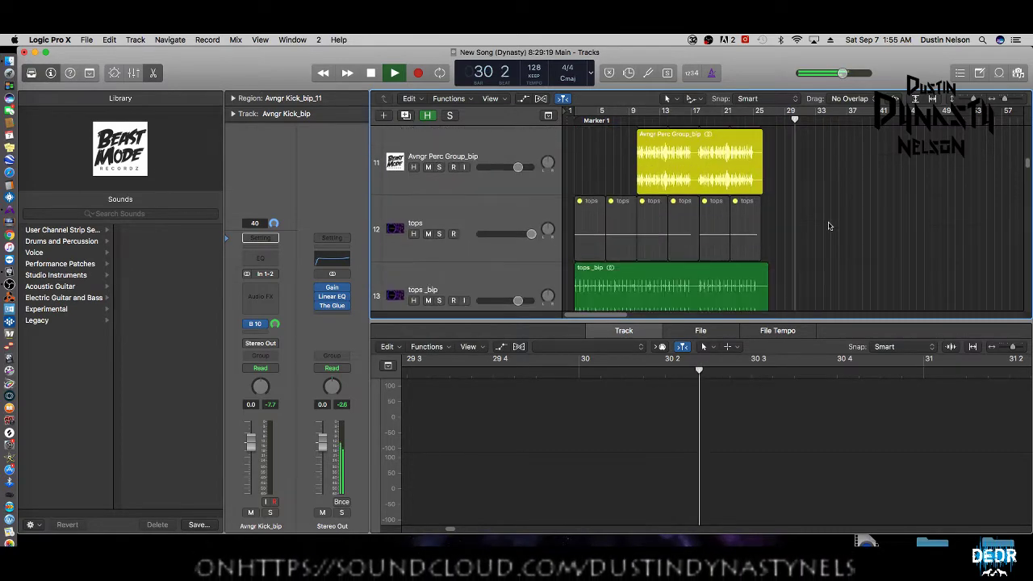
scroll(829, 226, down, 12)
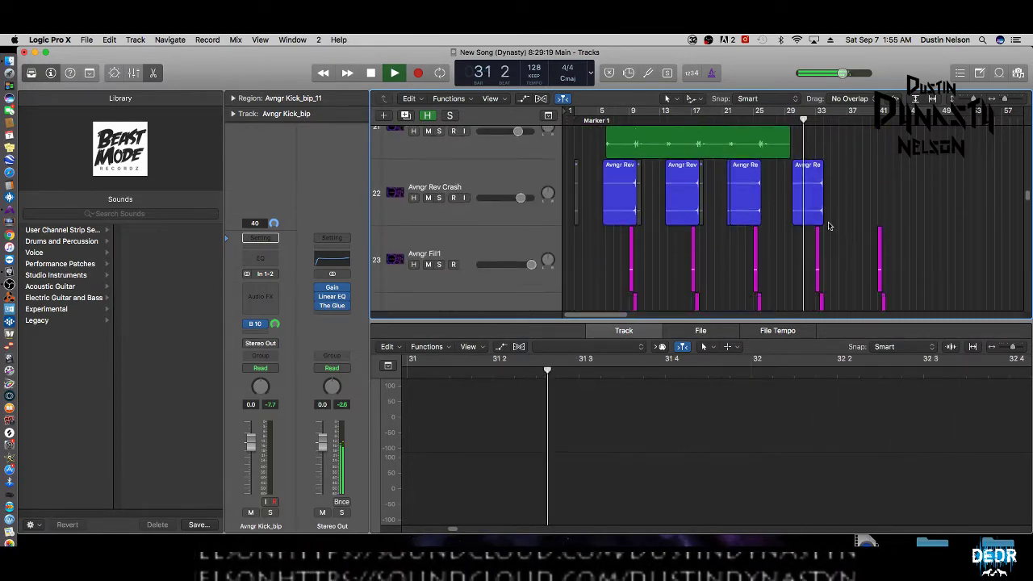
scroll(829, 226, down, 8)
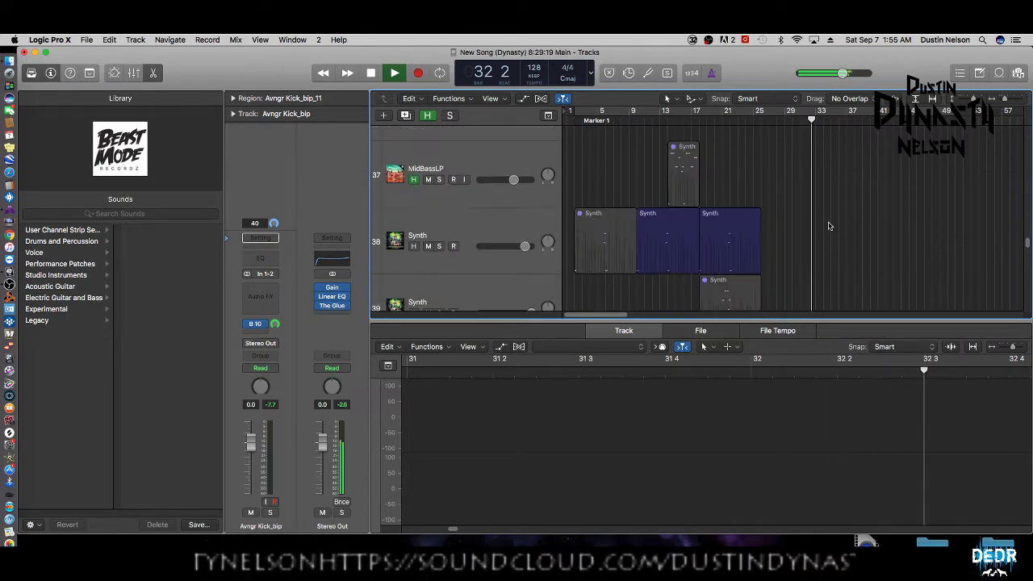
scroll(829, 226, down, 3)
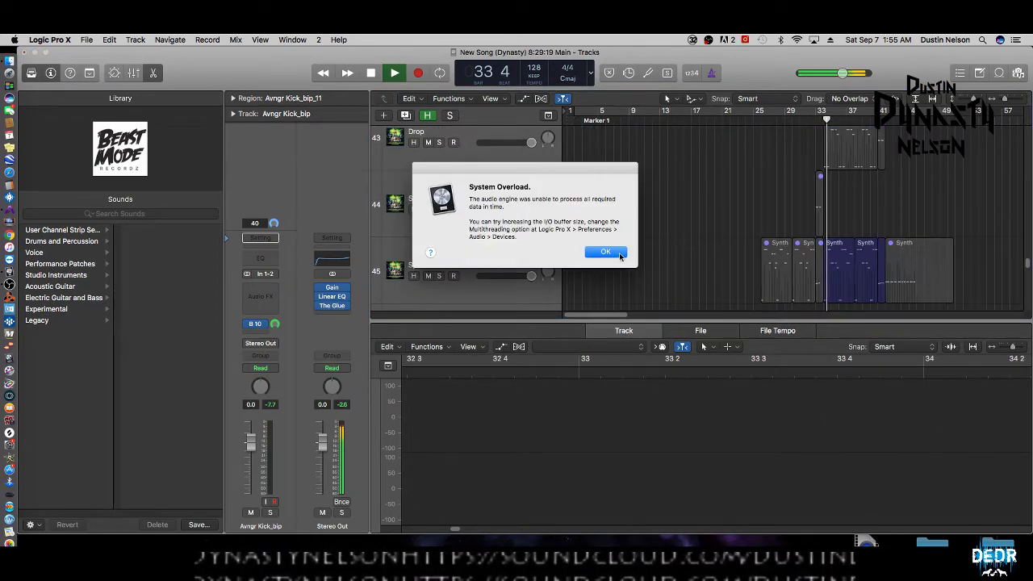
click(605, 253)
key(space)
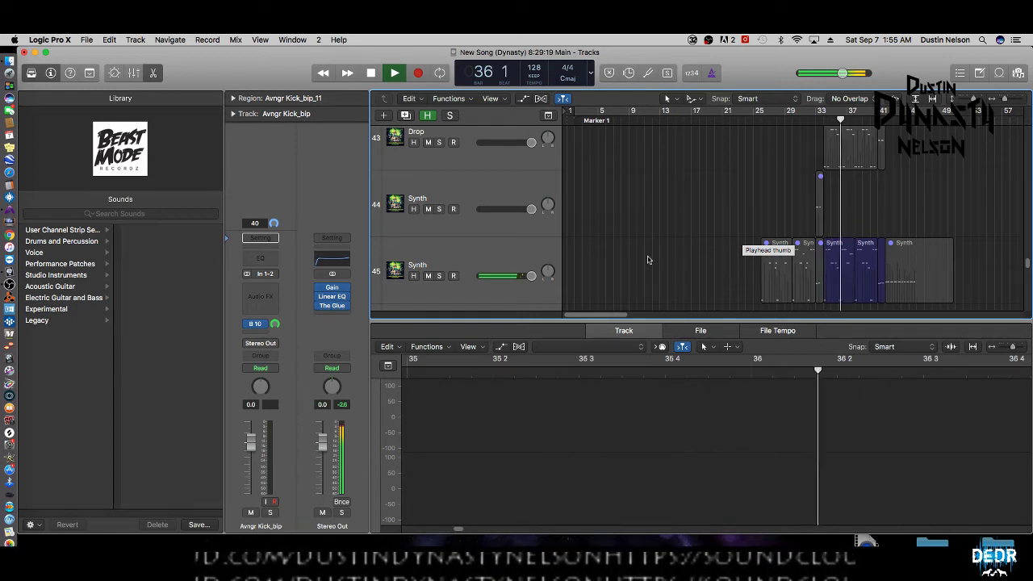
scroll(808, 209, up, 5)
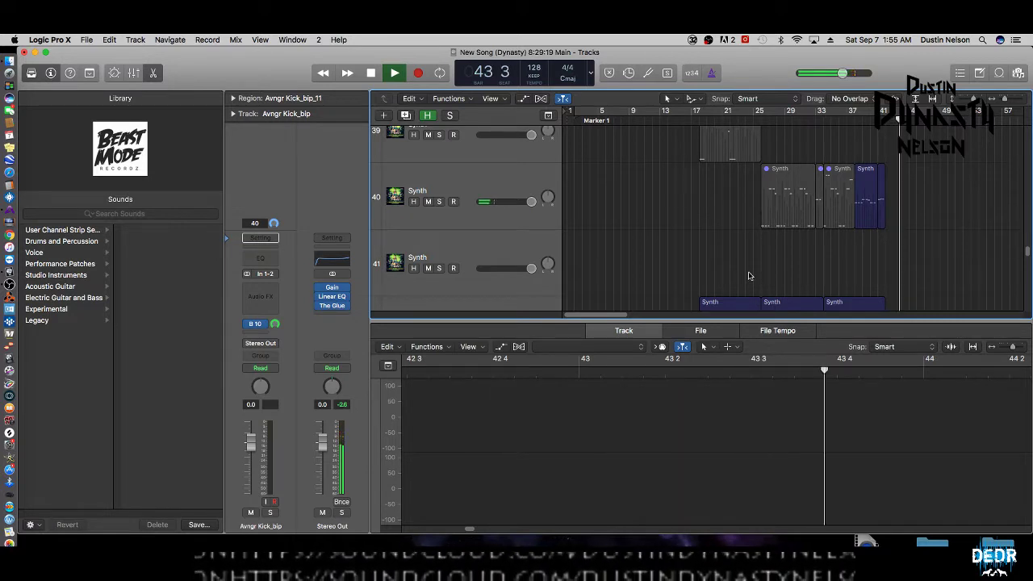
key(space)
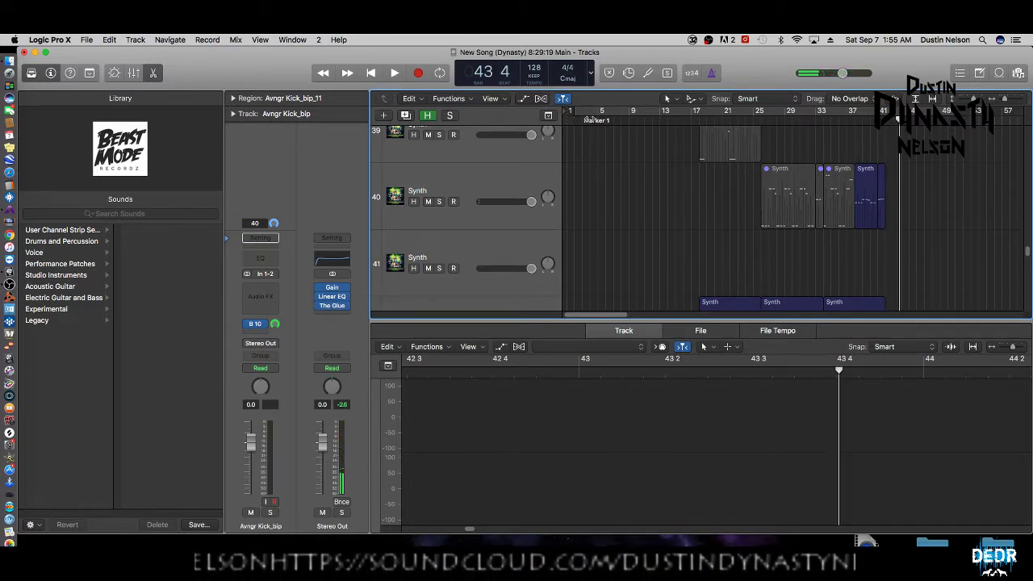
Set the playhead back to bar 4 and examine the muted and active Synth regions on tracks 37 to 46.
click(588, 119)
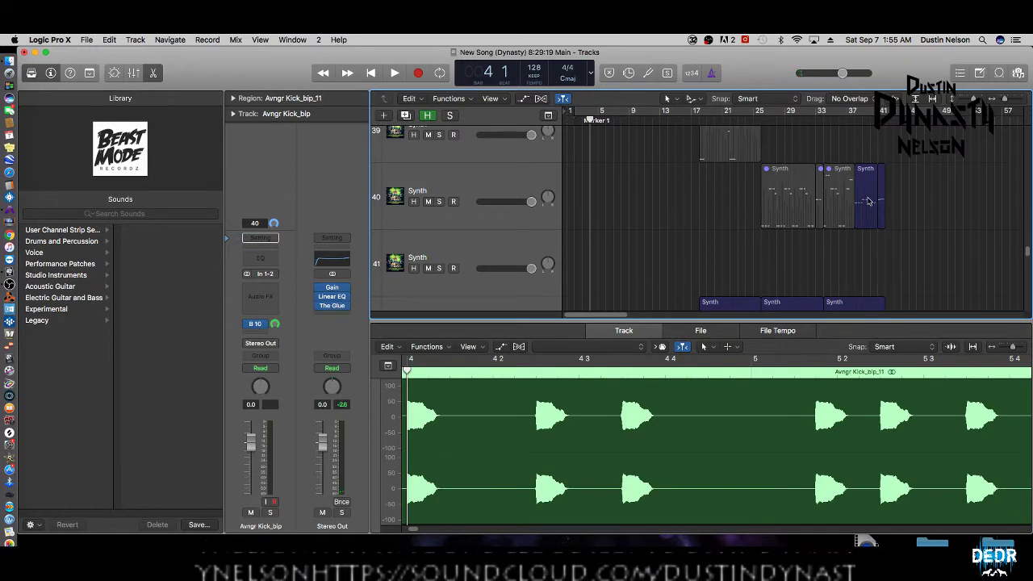
scroll(820, 253, down, 4)
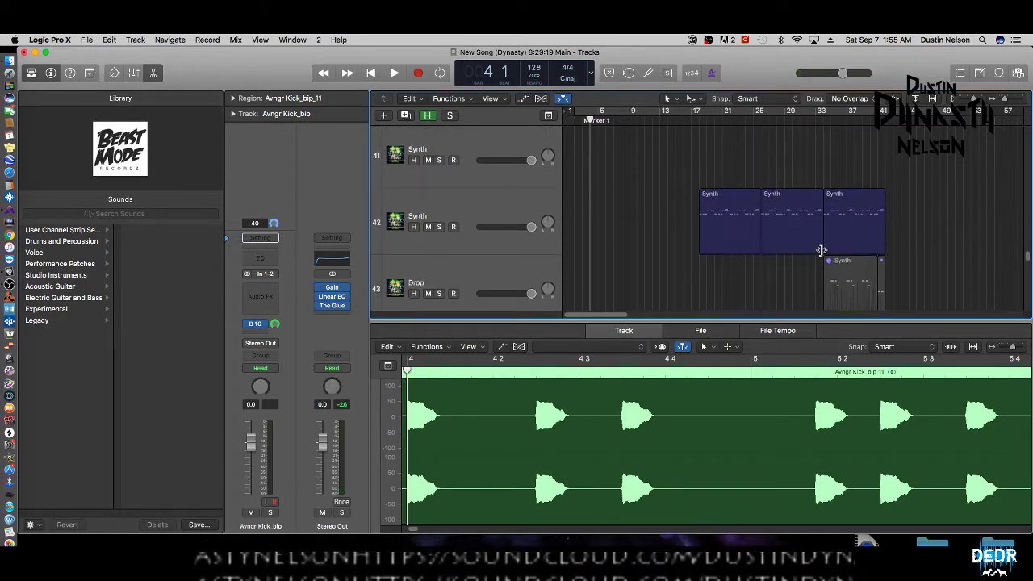
scroll(821, 250, down, 3)
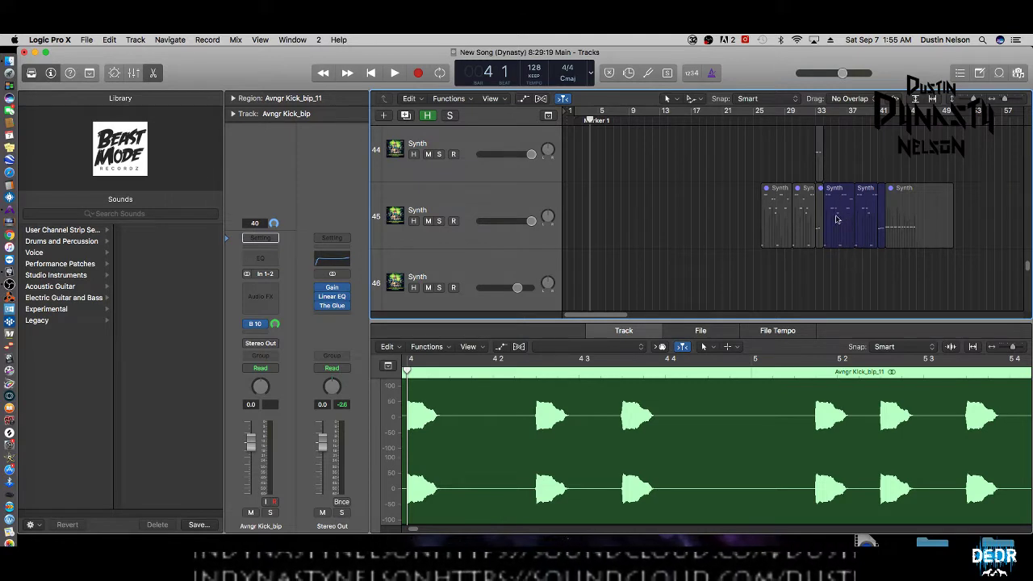
scroll(837, 219, up, 4)
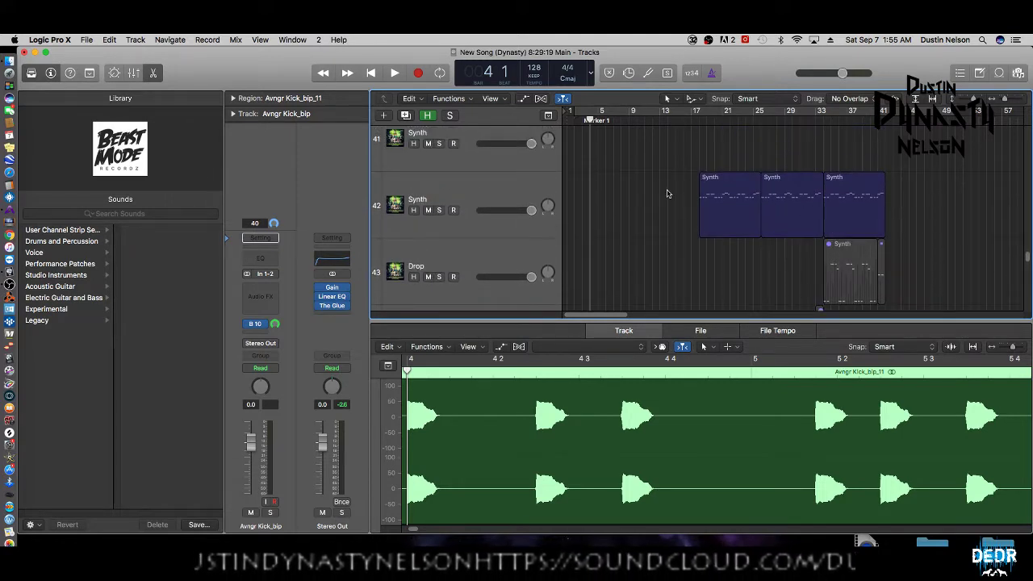
scroll(666, 193, up, 1)
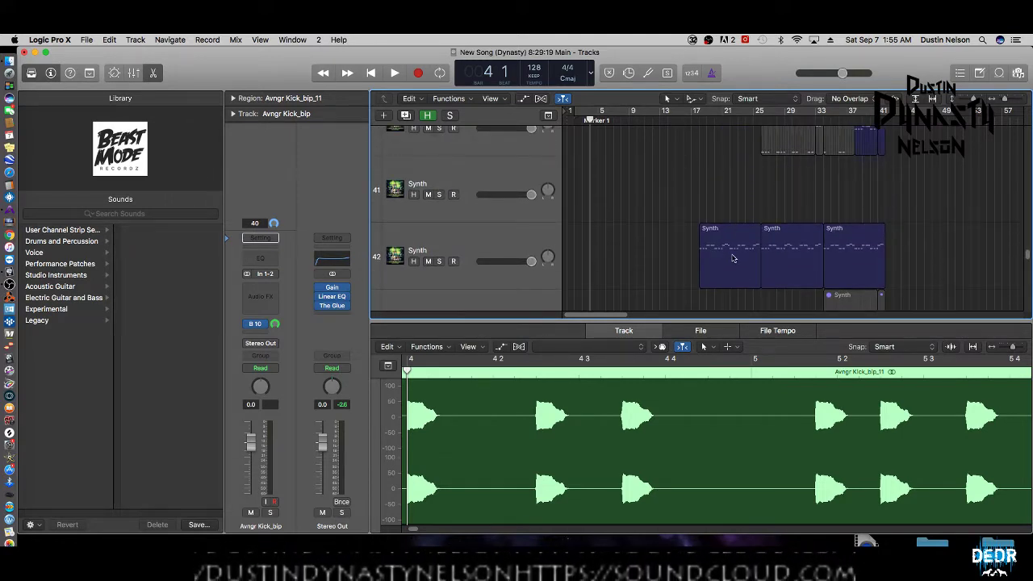
scroll(741, 242, up, 4)
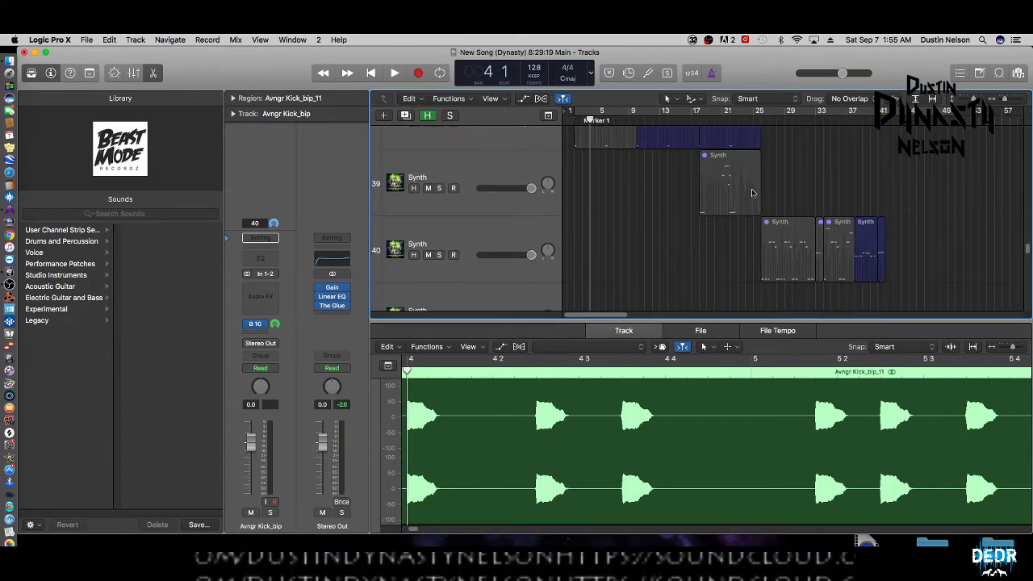
scroll(742, 184, up, 2)
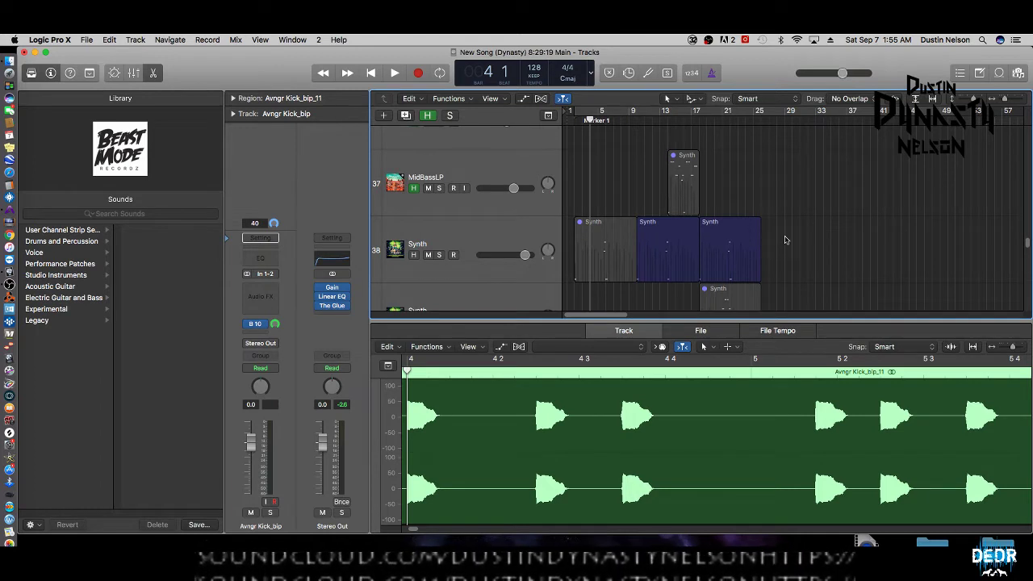
scroll(768, 248, down, 4)
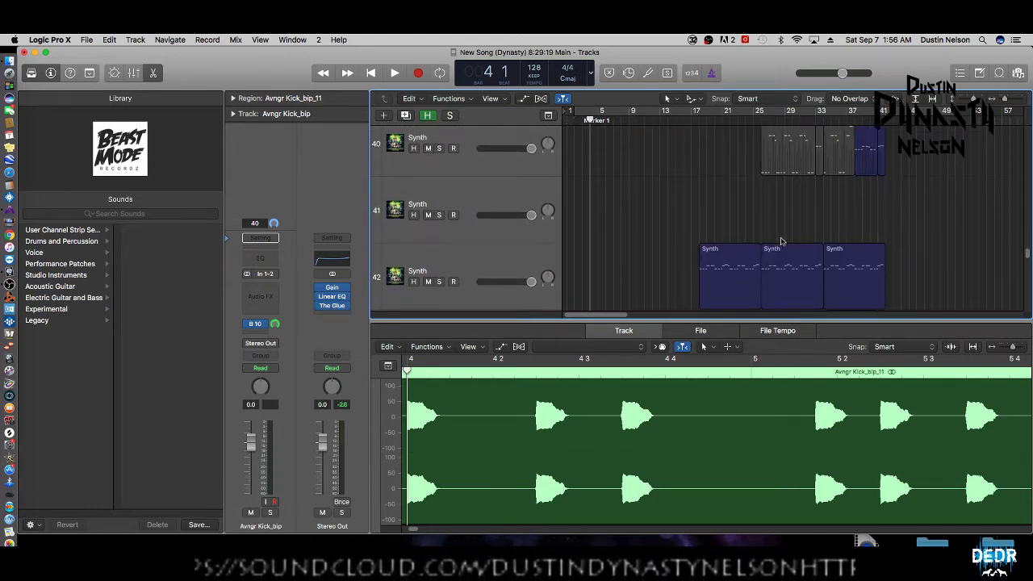
scroll(726, 218, up, 4)
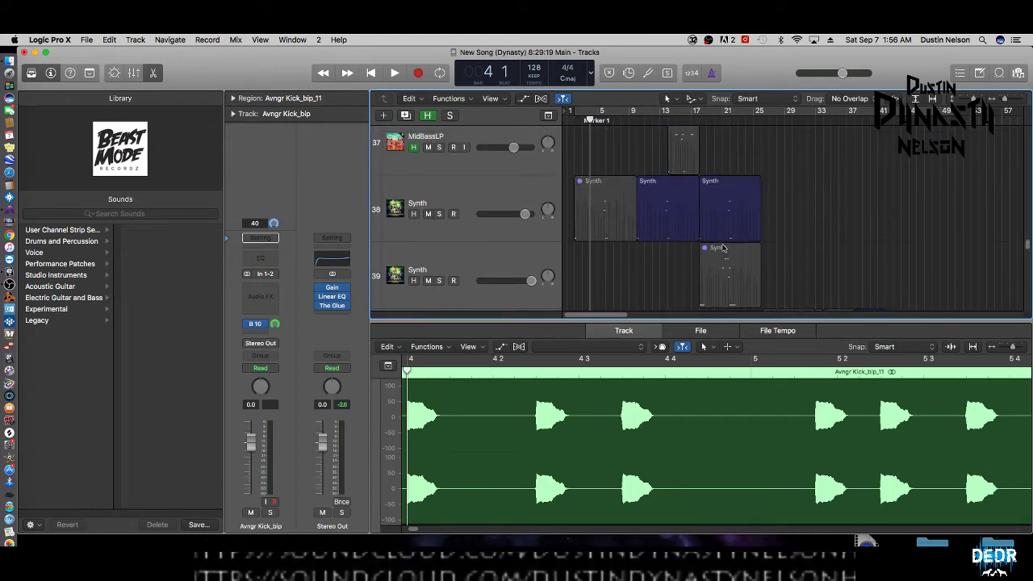
Review the bass, effects, crash and percussion tracks from track 36 up to the Drumloop track, comparing MIDI tracks with their bounced versions.
scroll(676, 189, up, 15)
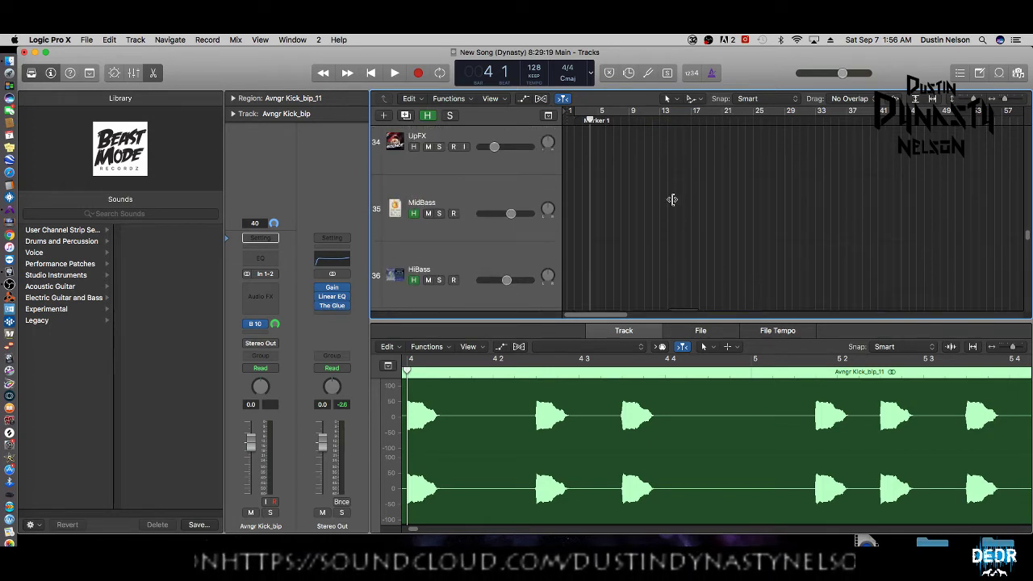
scroll(670, 204, up, 18)
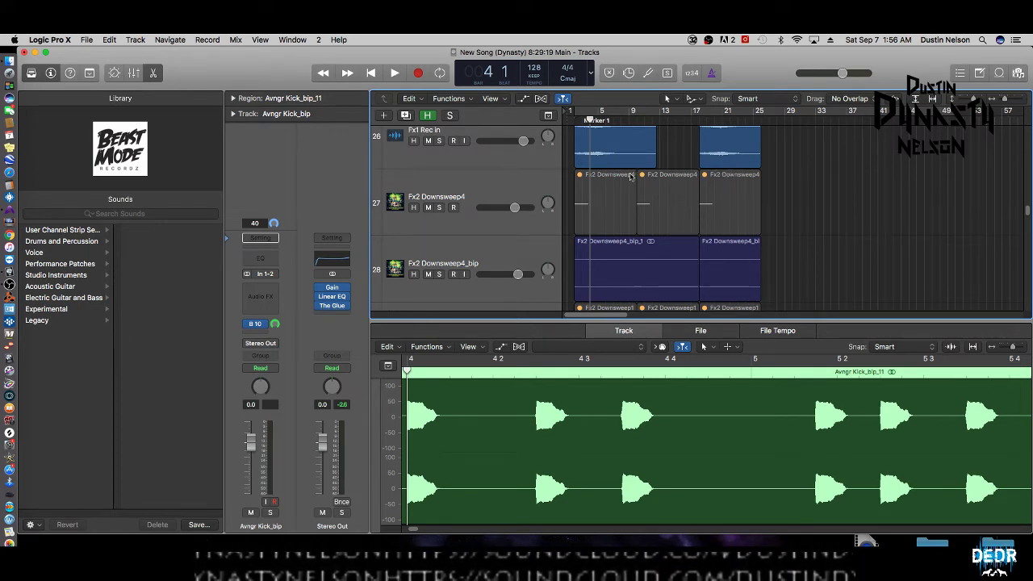
scroll(637, 159, up, 8)
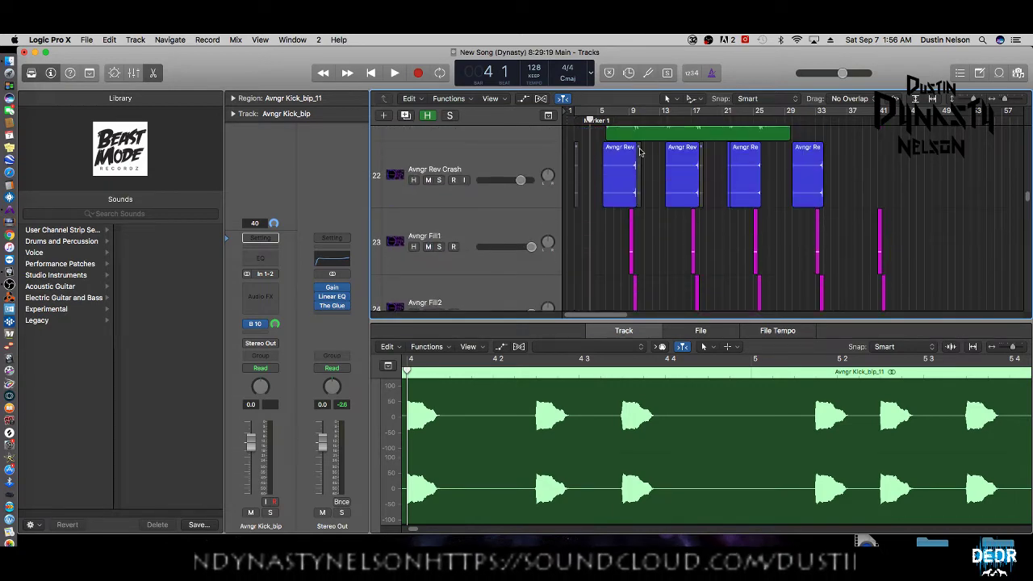
scroll(643, 154, down, 5)
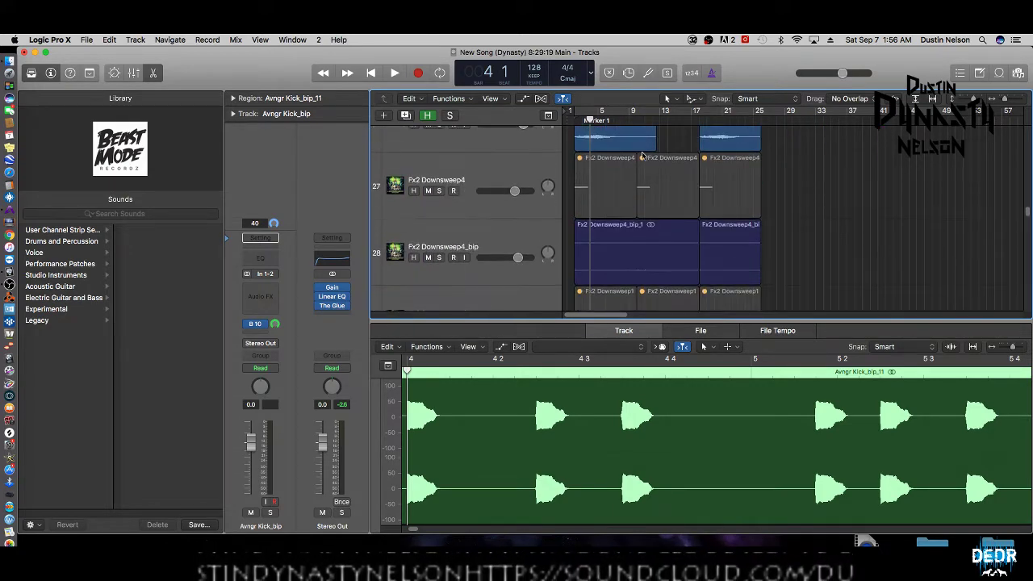
scroll(643, 156, up, 4)
scroll(643, 158, up, 15)
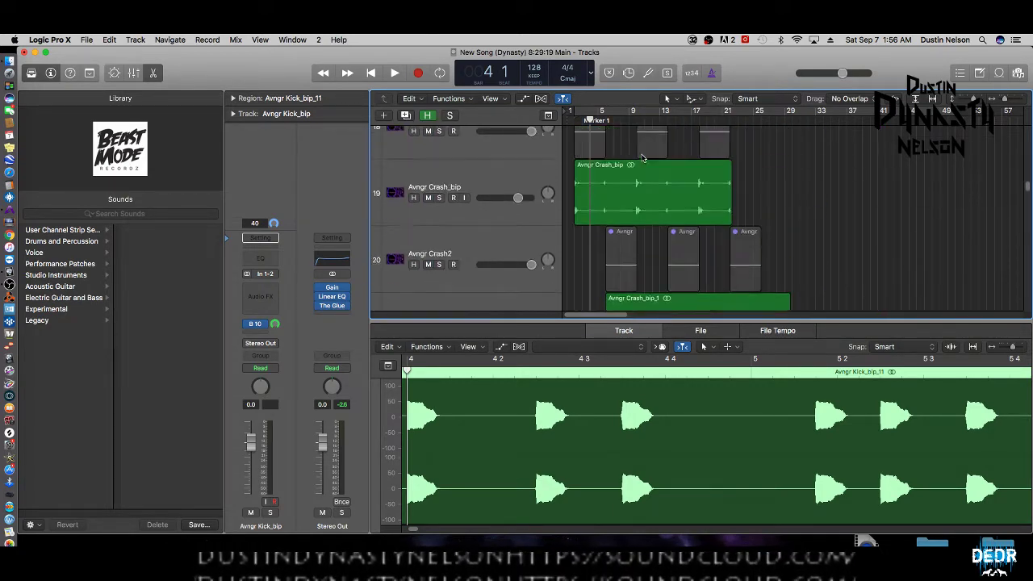
scroll(642, 158, up, 20)
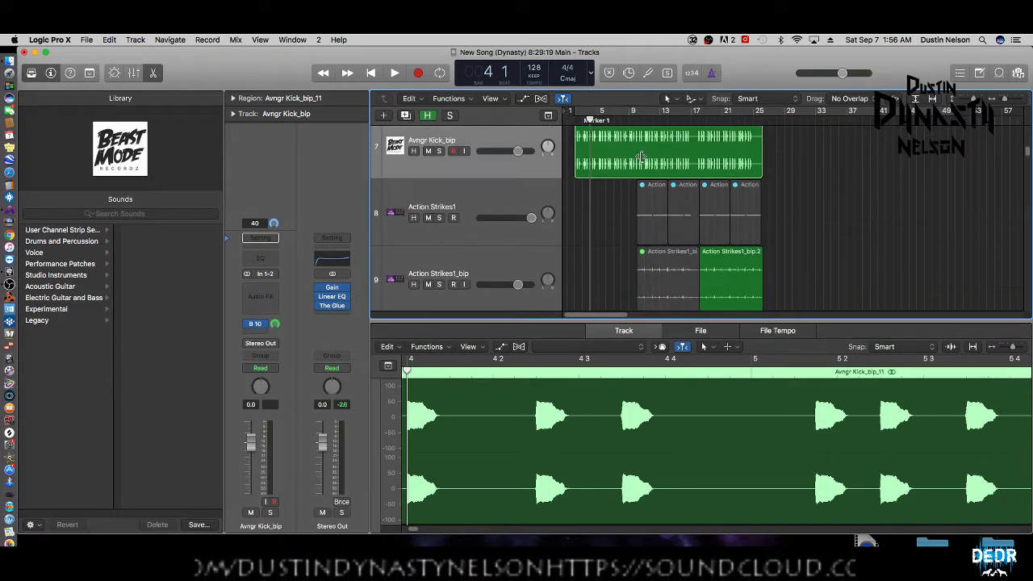
scroll(640, 157, up, 7)
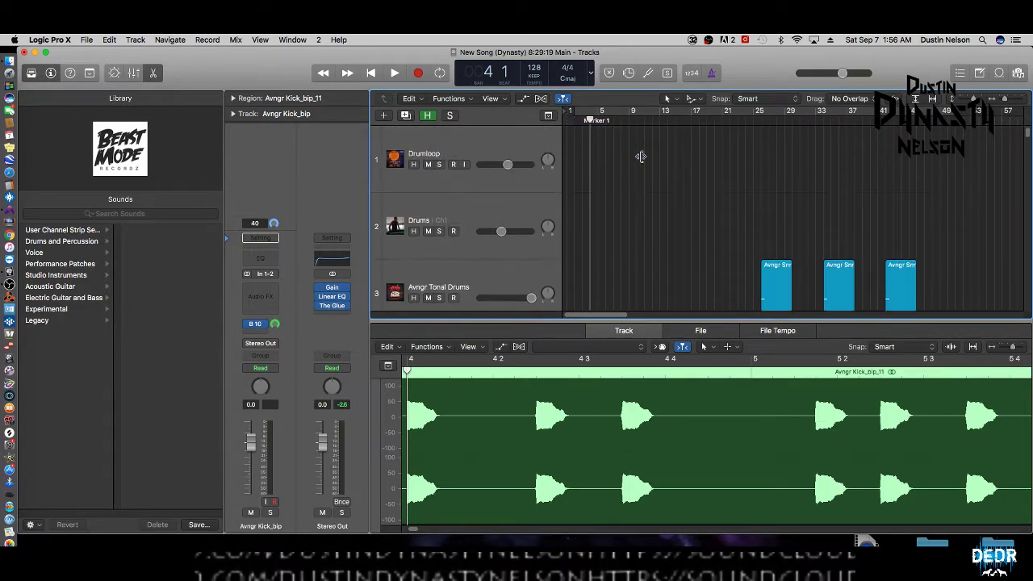
Undo the kick's bounce in place to restore the Avngr Kick MIDI regions, and clear the region selection.
scroll(641, 159, down, 10)
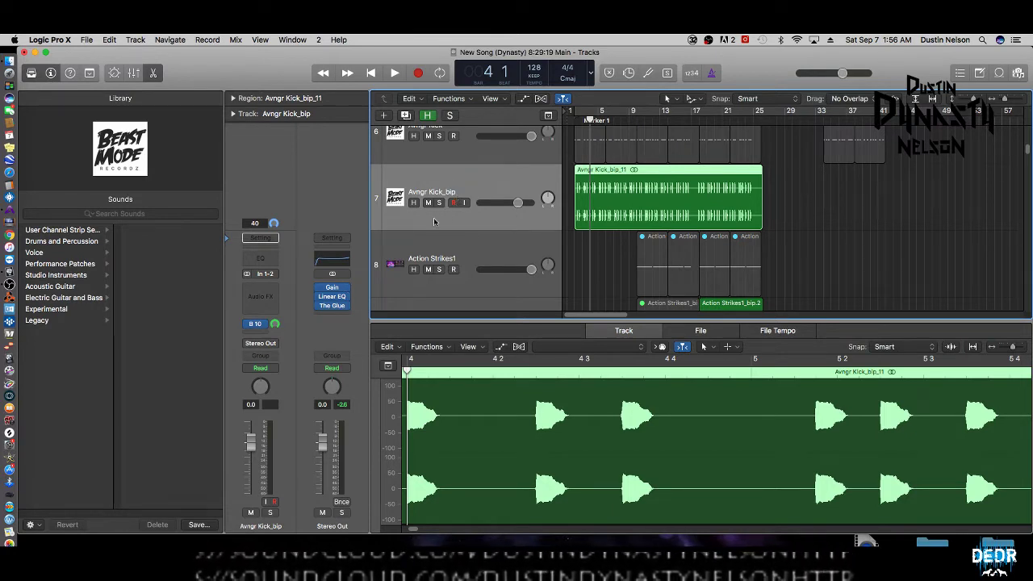
click(108, 40)
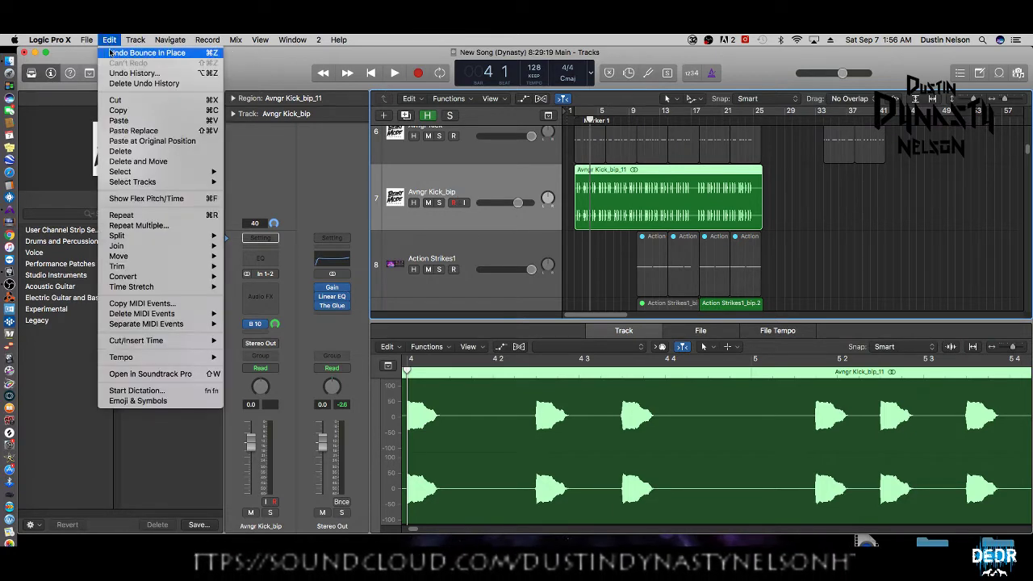
click(113, 61)
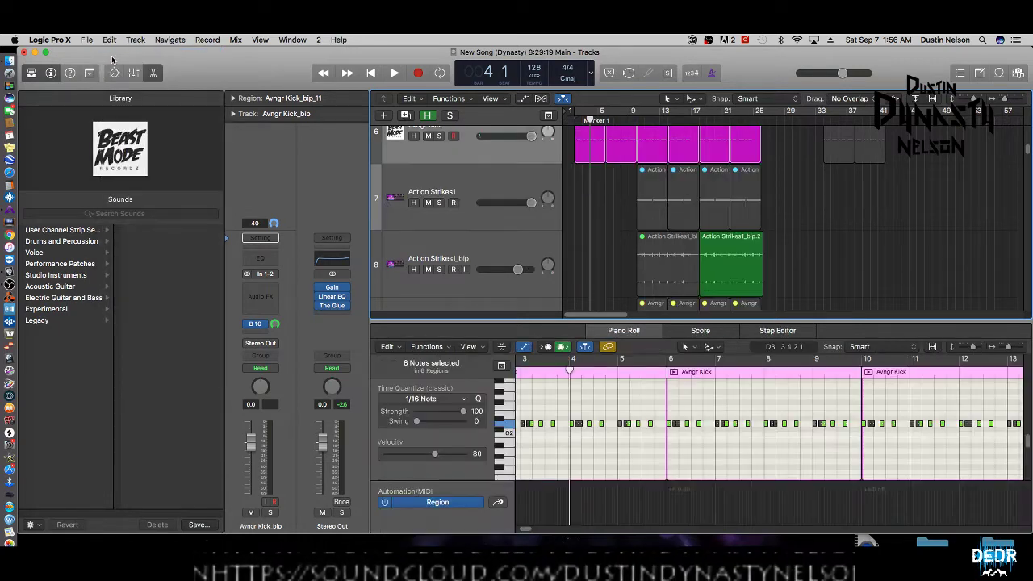
scroll(554, 206, up, 3)
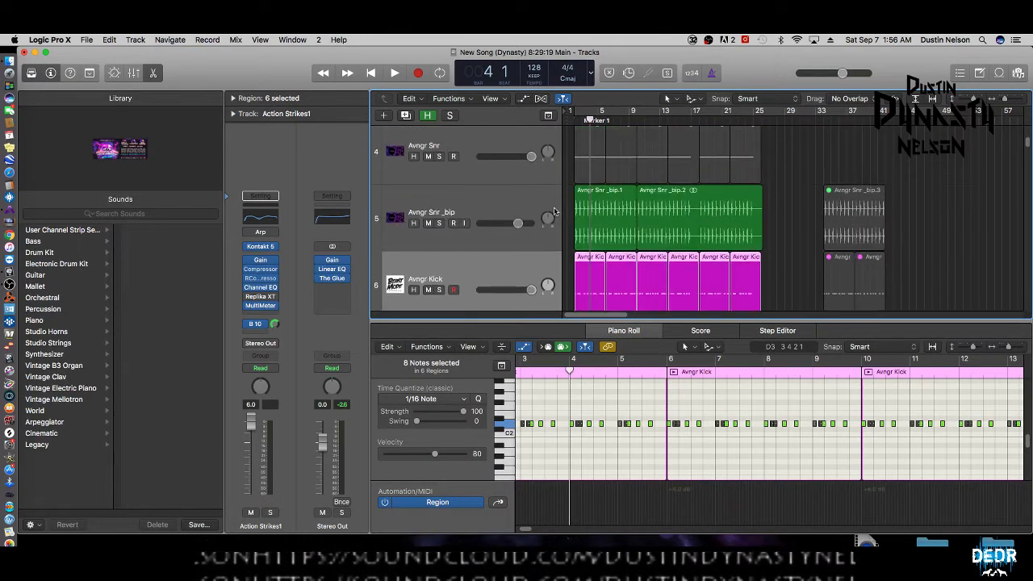
click(789, 233)
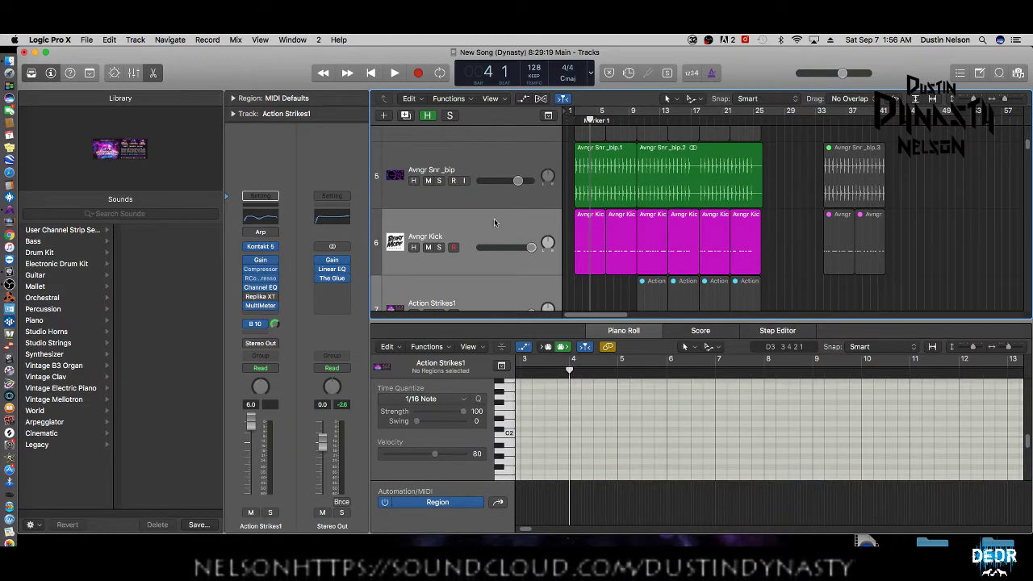
Open the Avenger instrument on the Avngr Kick track, show its drum kit and examine the mod matrix assignments.
click(445, 201)
click(453, 227)
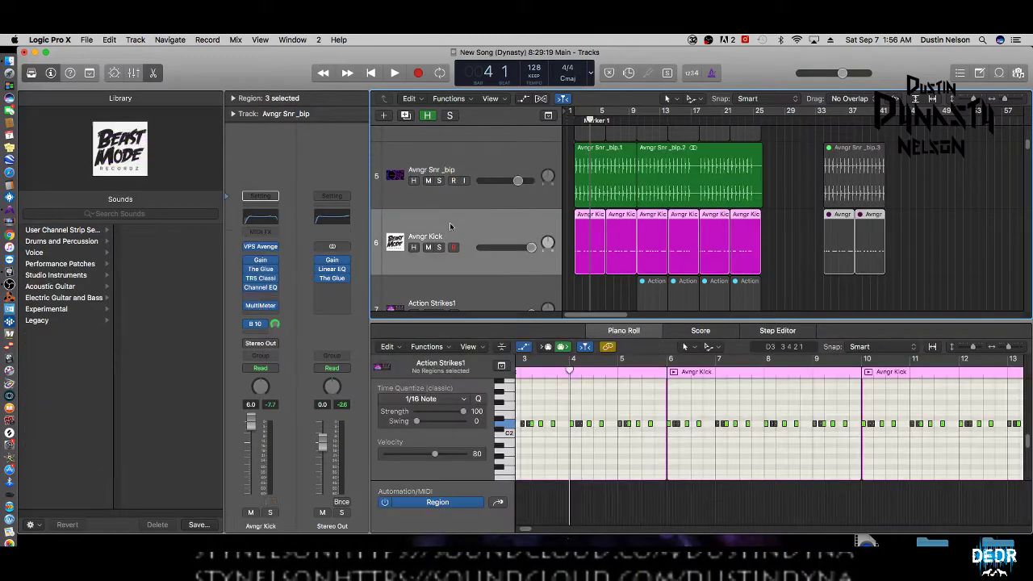
click(259, 248)
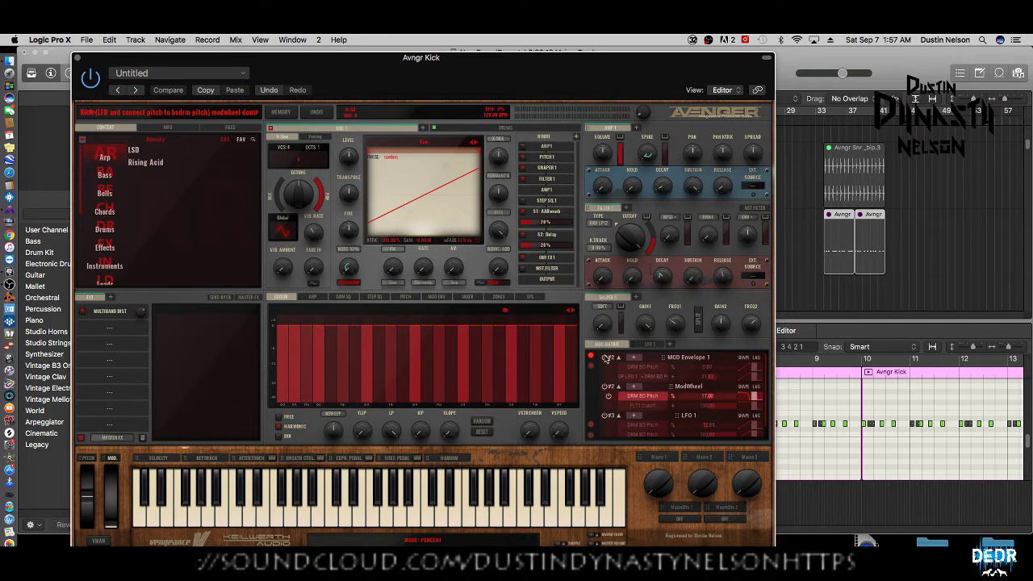
click(504, 128)
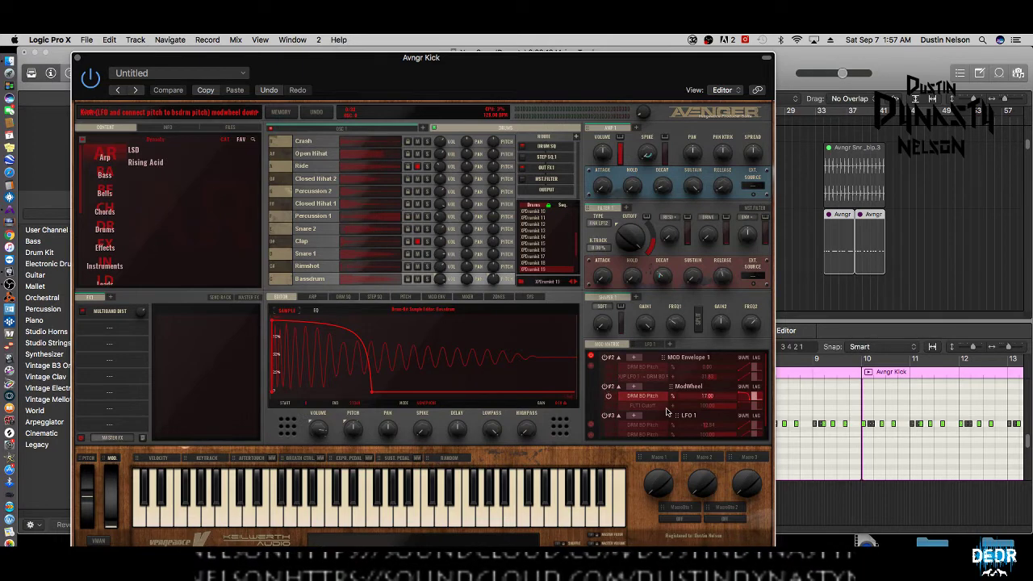
scroll(667, 411, down, 1)
scroll(667, 412, down, 1)
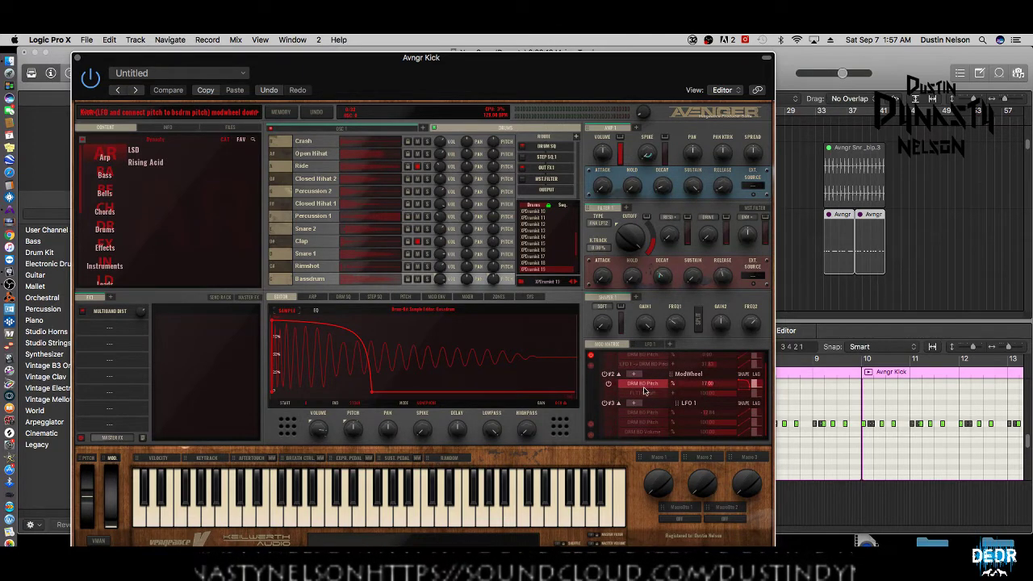
Add a MIDI ModWheel source to Avenger's mod matrix and target it at the bass drum's DRM BD Pitch.
click(590, 370)
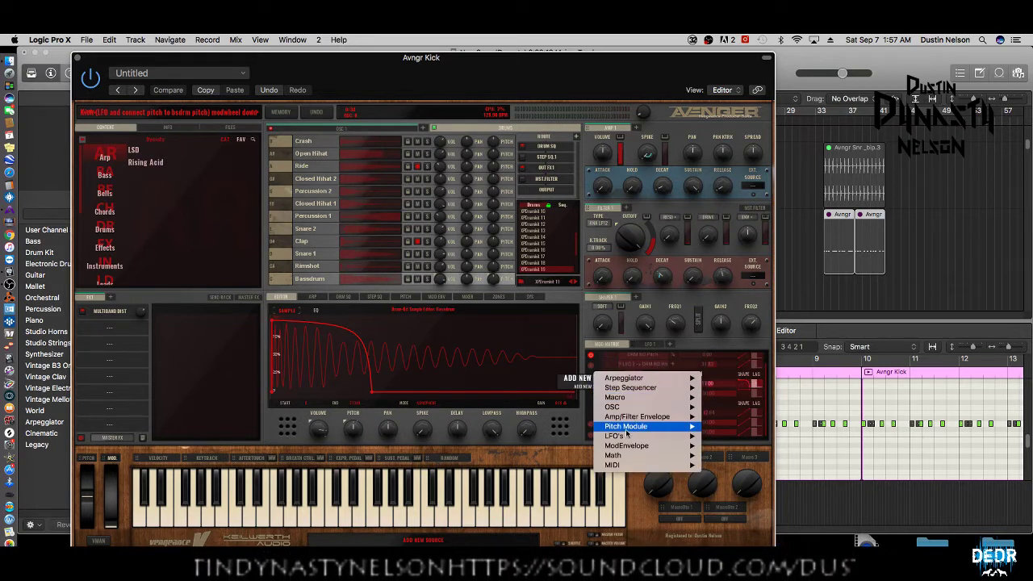
mouse_move(705, 466)
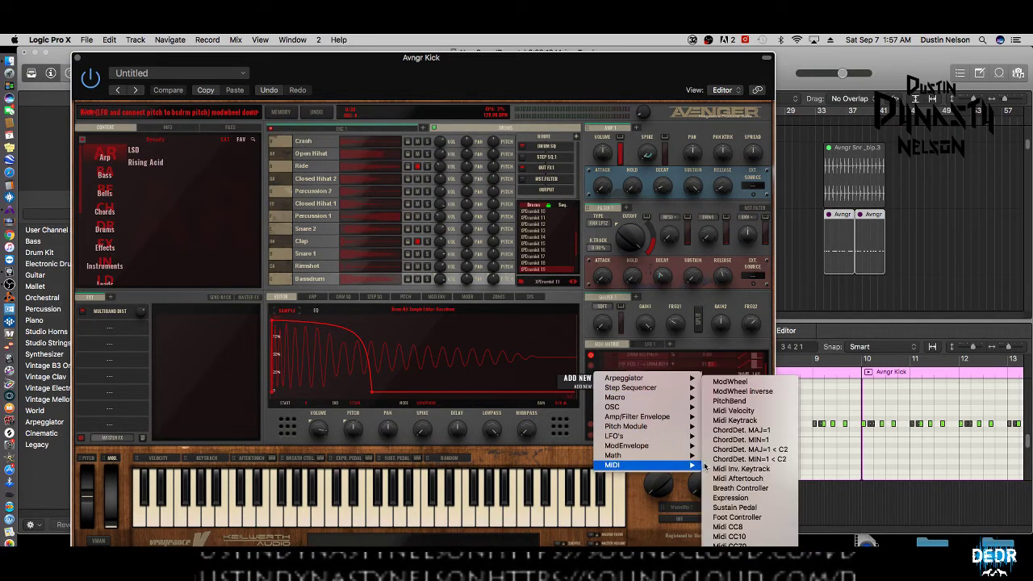
click(724, 383)
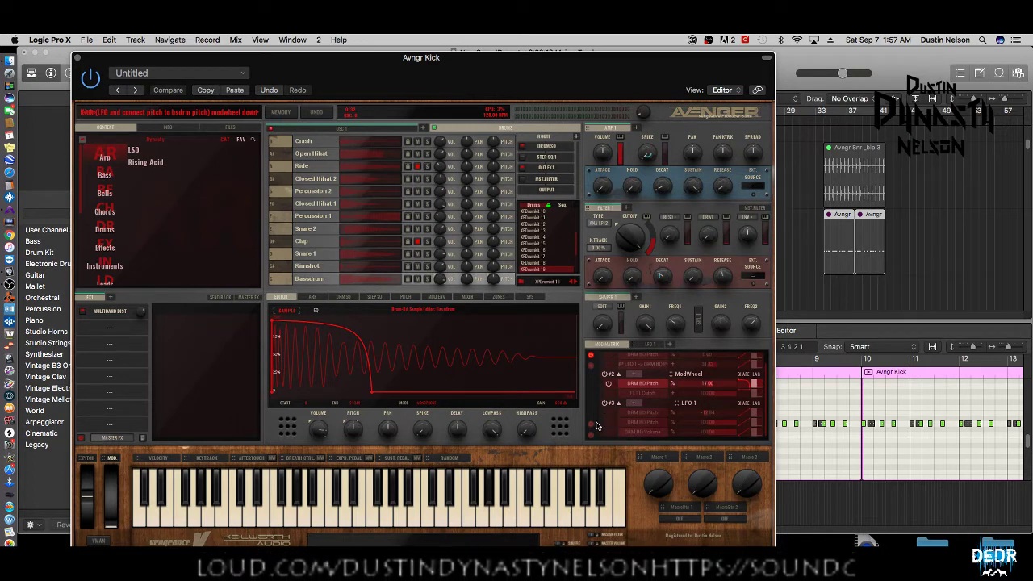
click(589, 369)
mouse_move(642, 467)
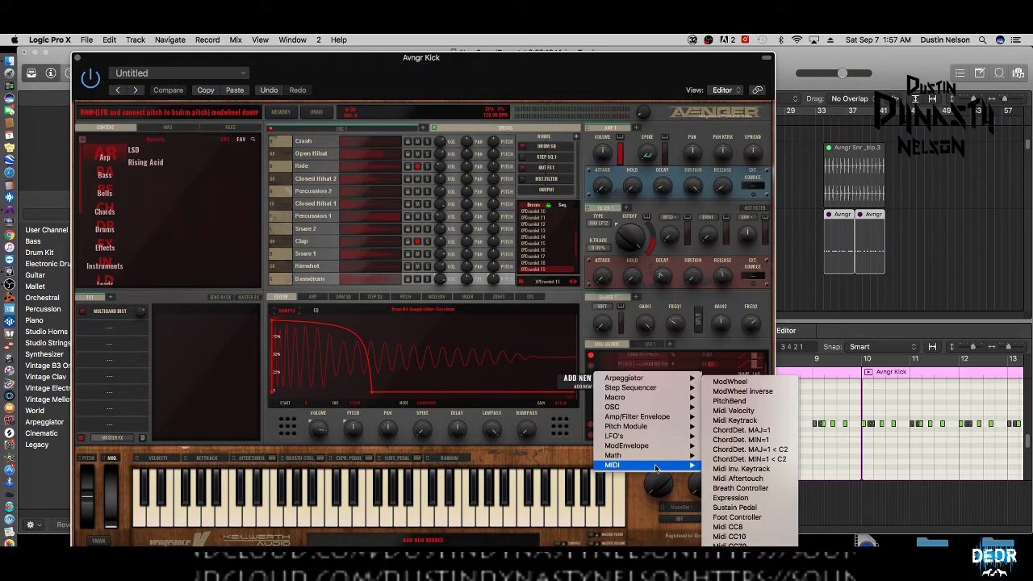
click(732, 382)
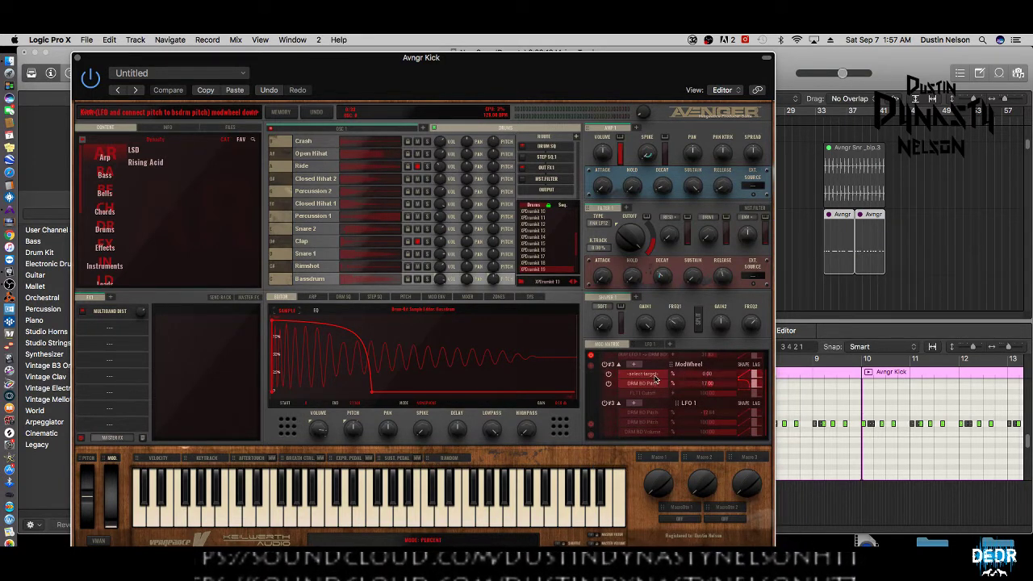
click(648, 377)
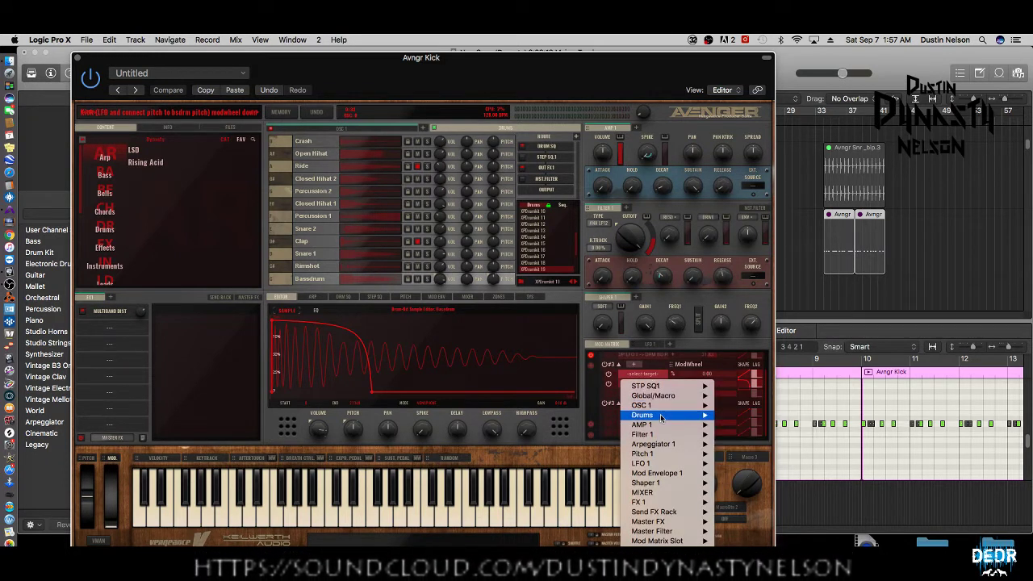
mouse_move(686, 415)
mouse_move(786, 535)
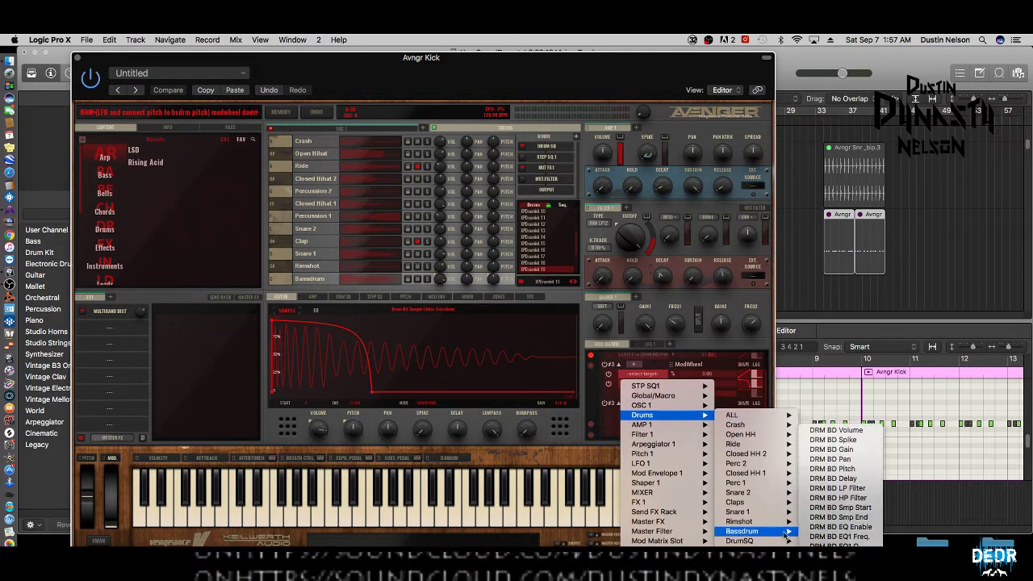
click(826, 469)
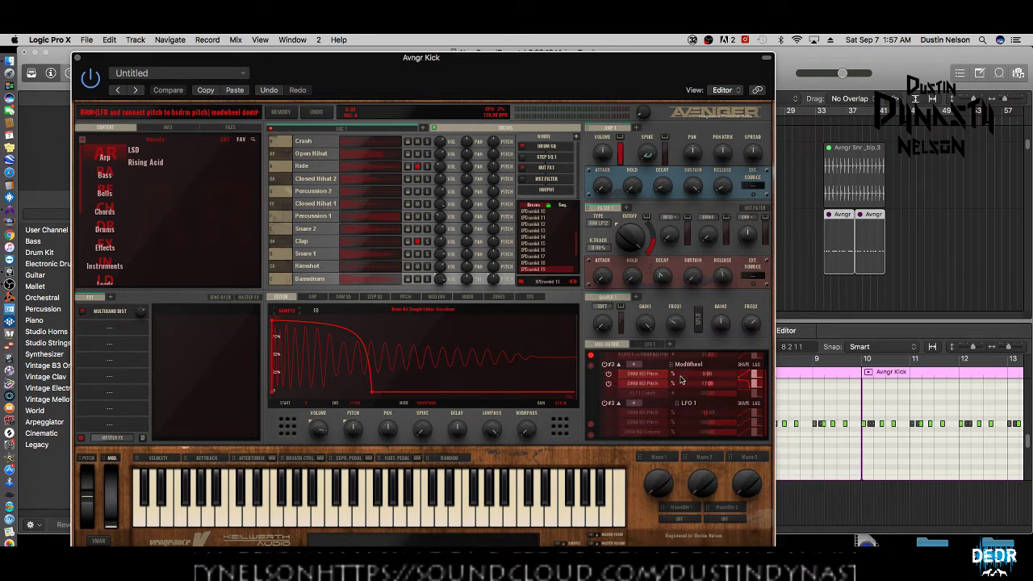
Remove the extra ModWheel target slot from the mod matrix and close the Avenger window.
click(640, 379)
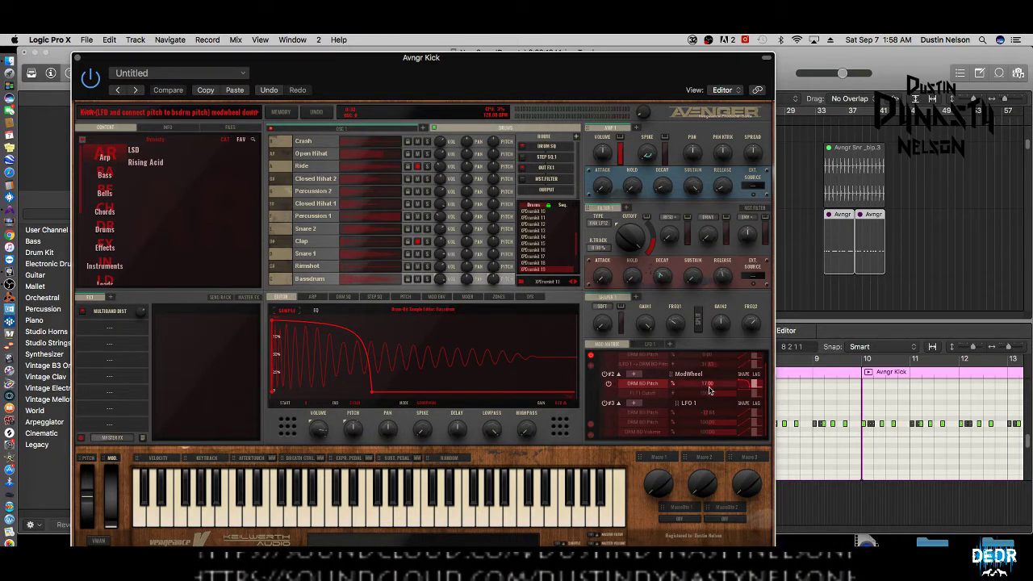
click(77, 58)
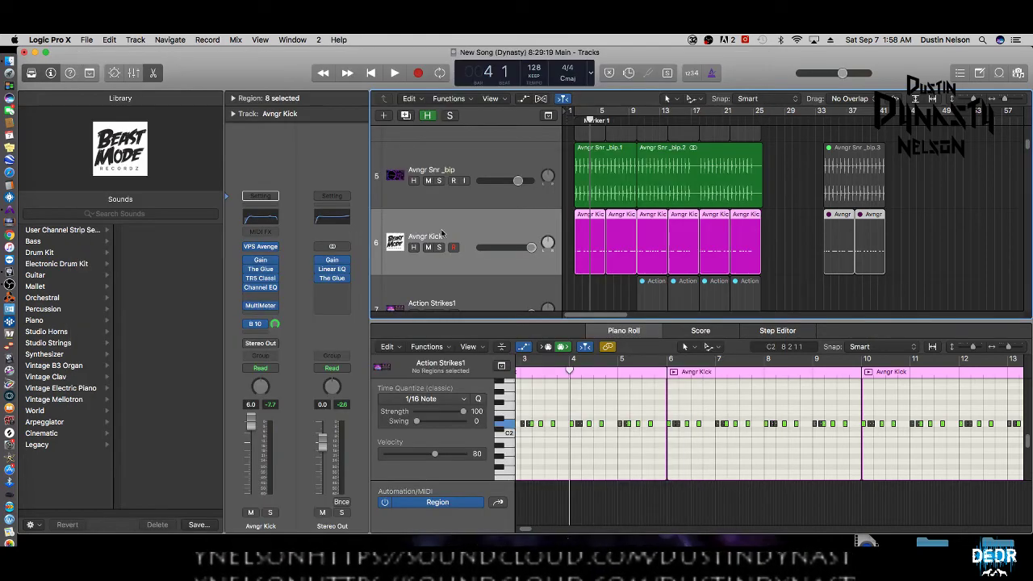
Bounce only the first Avngr Kick region in place to a new track named Avngr Kick_bip, muting the source.
click(576, 281)
click(590, 257)
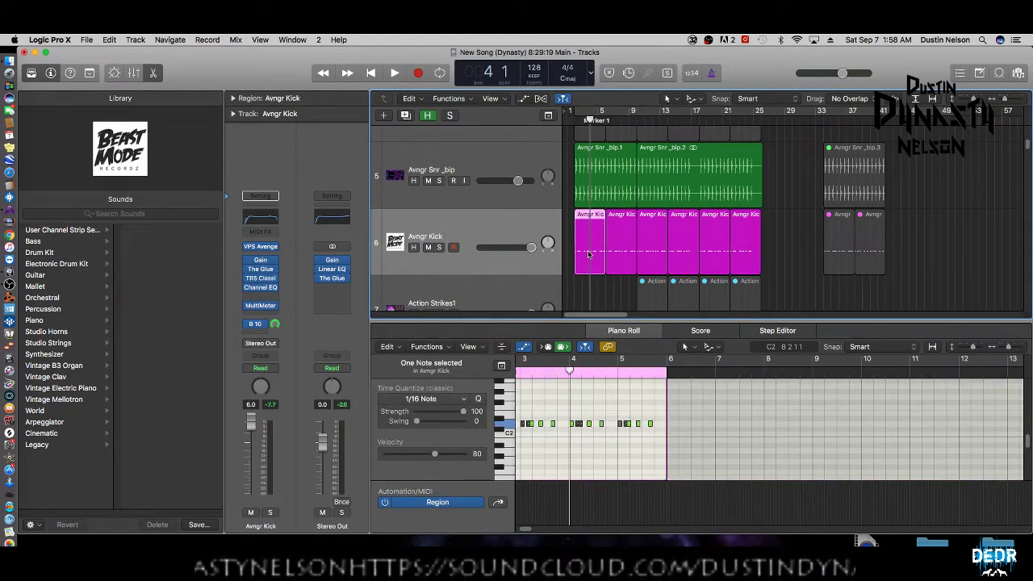
right_click(595, 256)
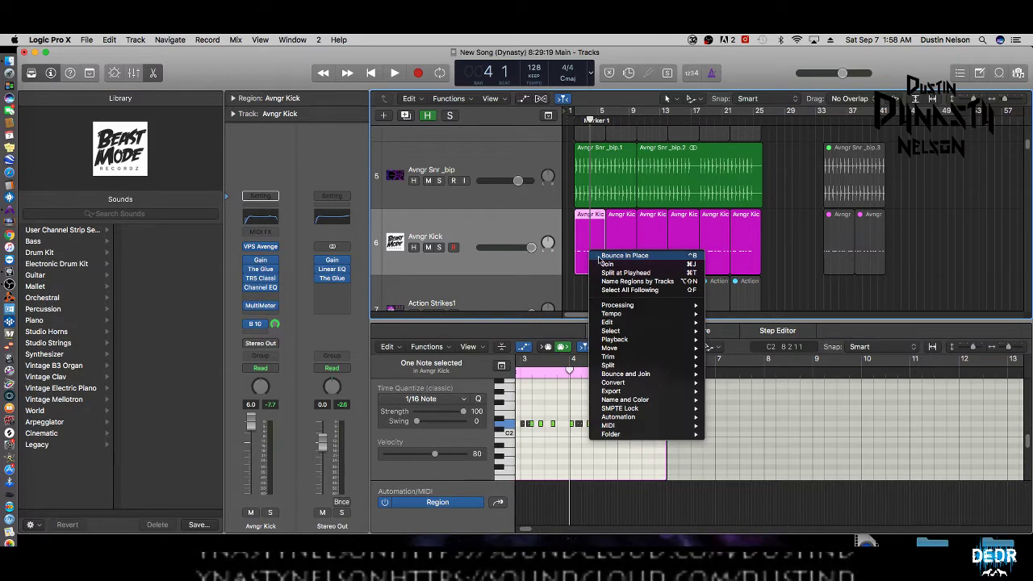
click(605, 255)
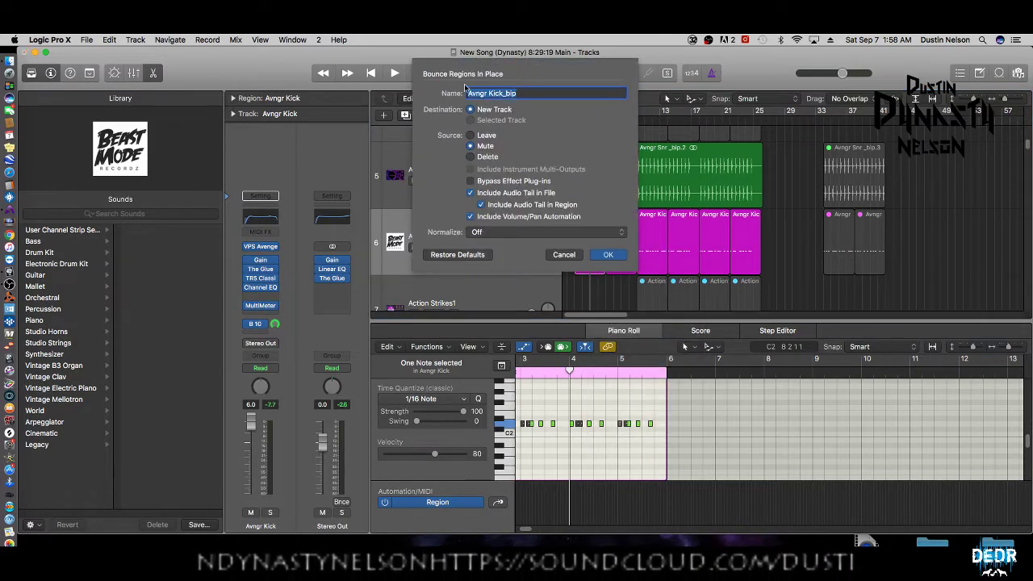
click(608, 255)
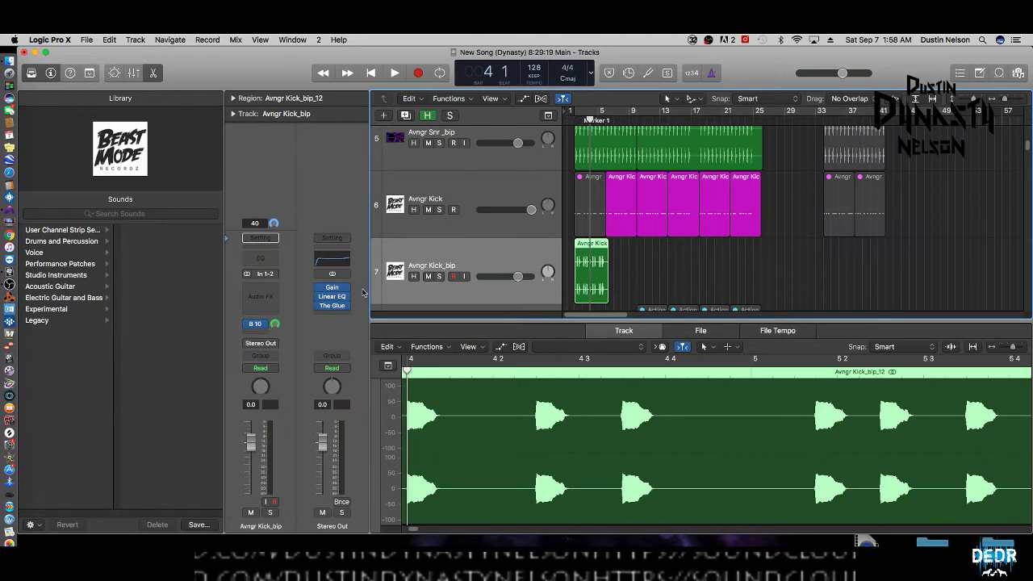
Turn on Flex for the Avngr Kick_bip track and set its flex mode to Flex Pitch.
click(519, 346)
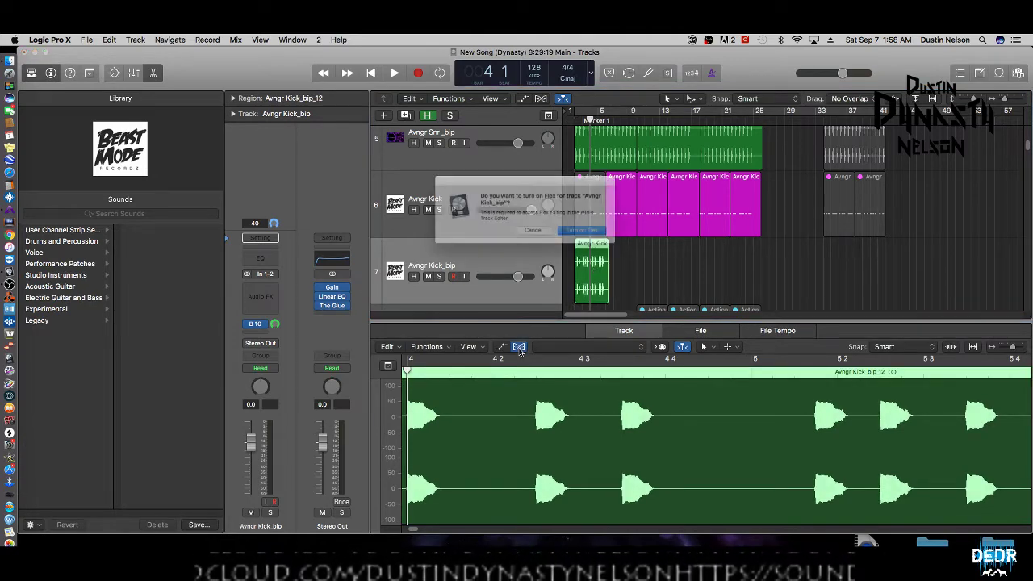
click(596, 235)
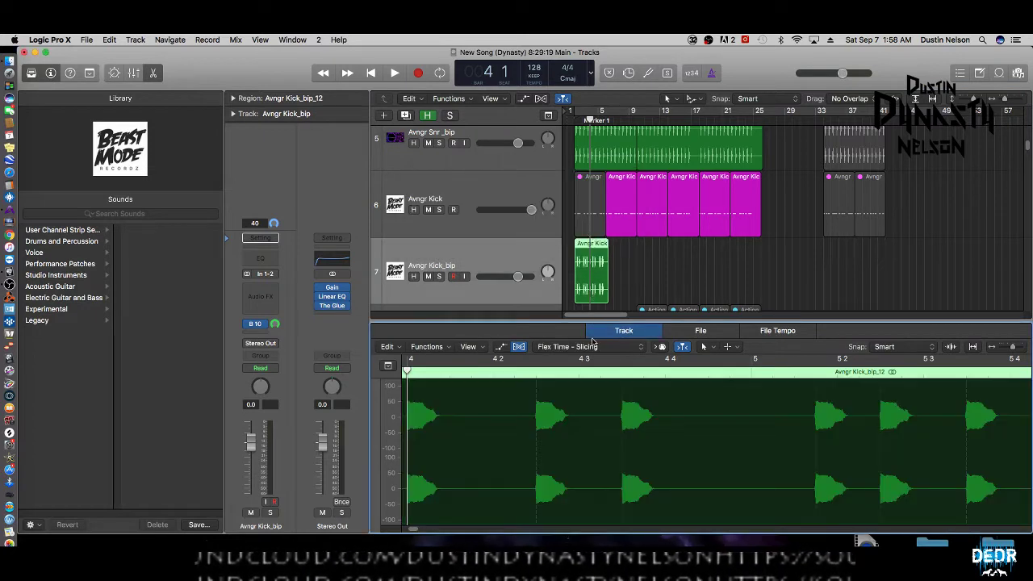
click(592, 346)
click(567, 315)
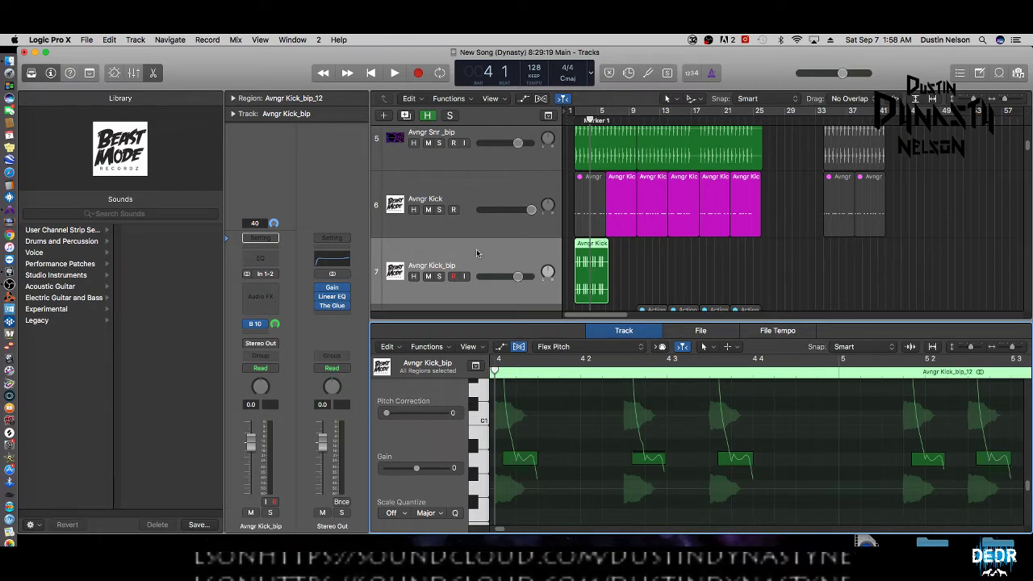
Undo the bounce in place of the first kick region.
click(441, 249)
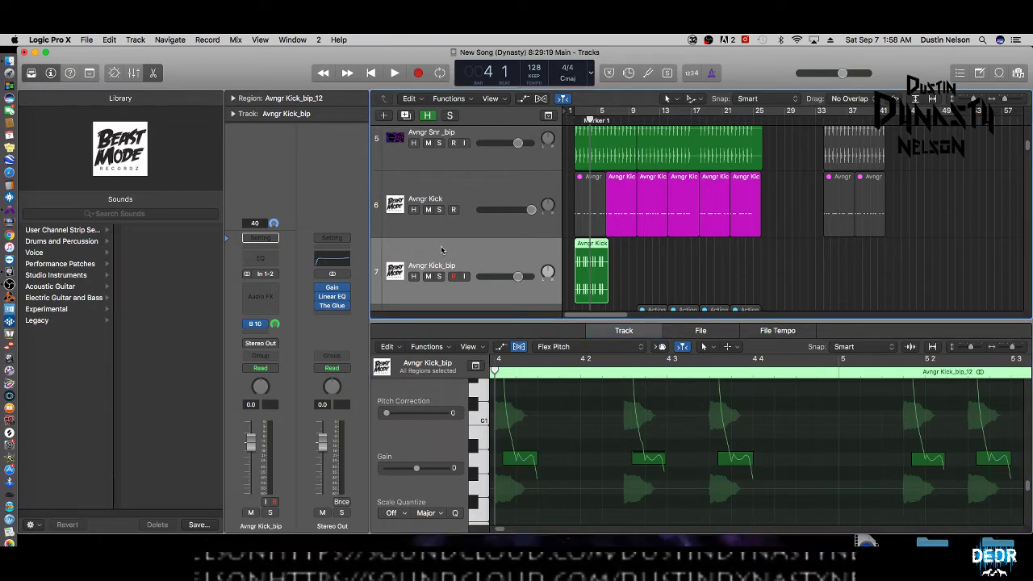
click(108, 40)
click(107, 52)
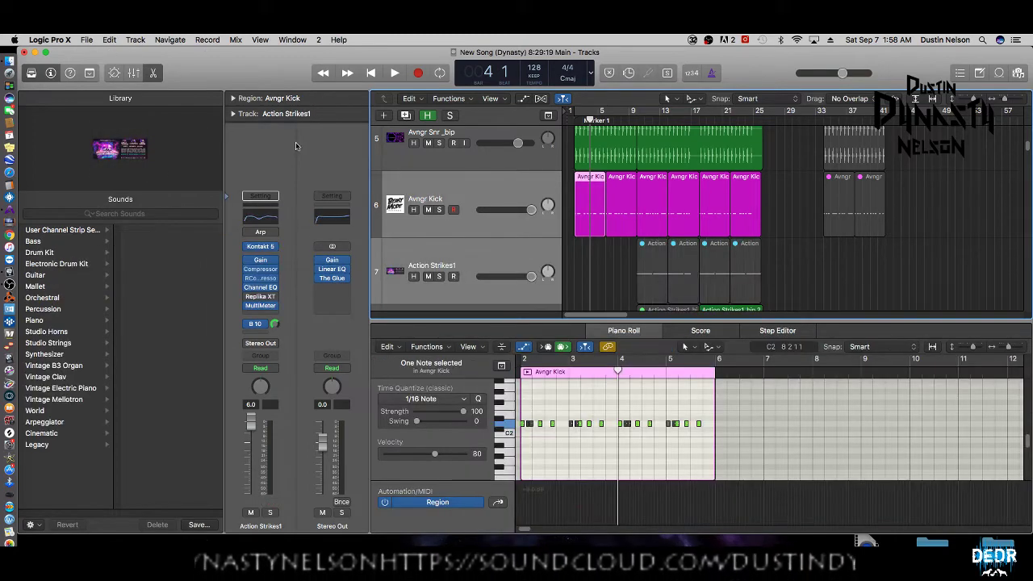
Select the Avngr Kick track and reopen its Avenger instrument window.
click(427, 166)
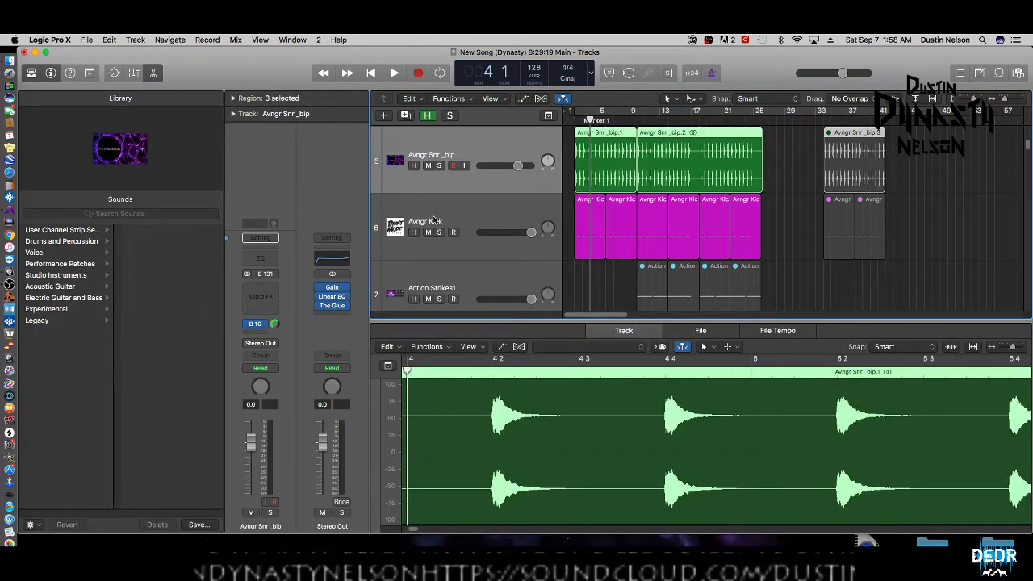
click(434, 218)
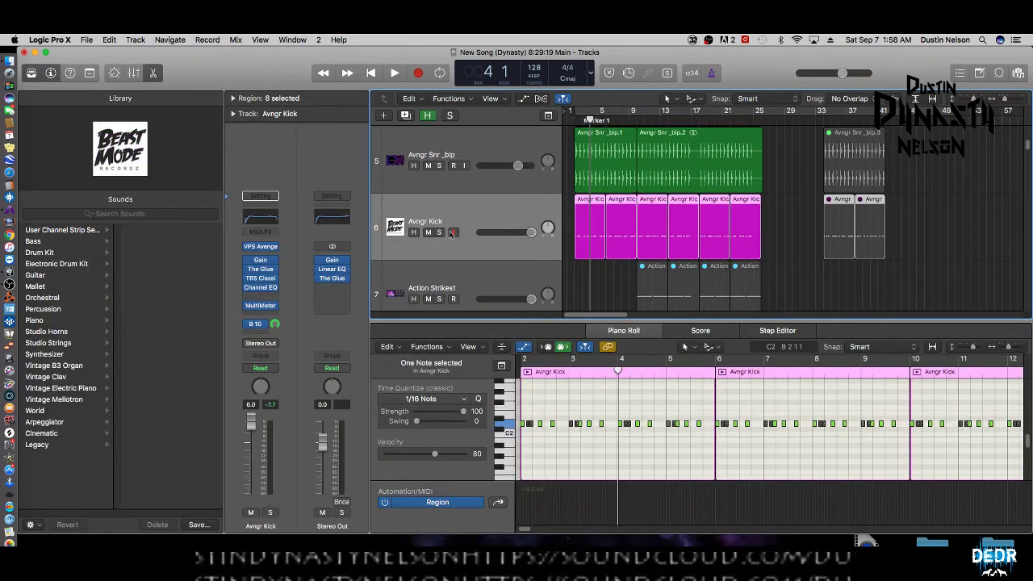
mouse_move(263, 249)
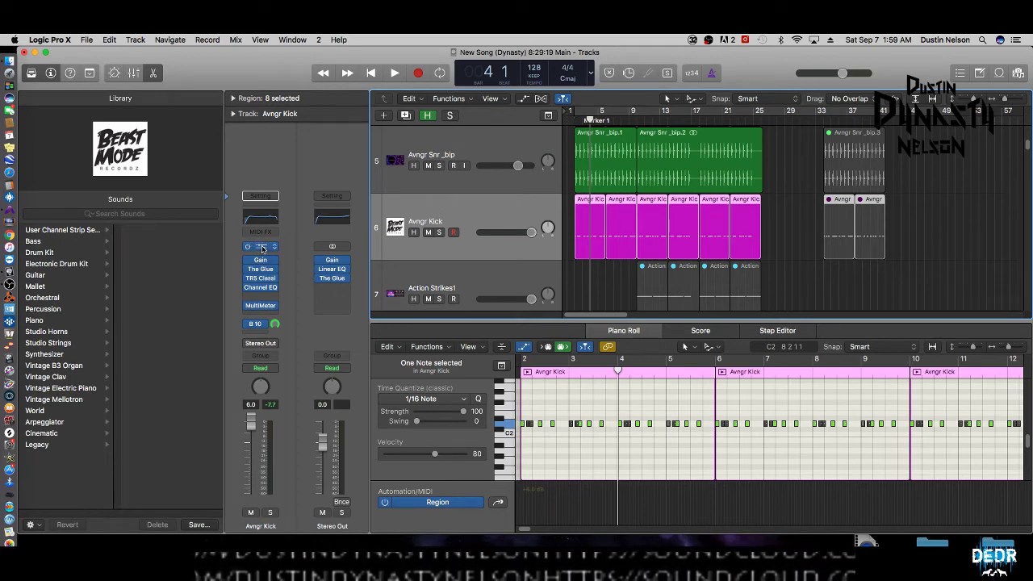
click(262, 249)
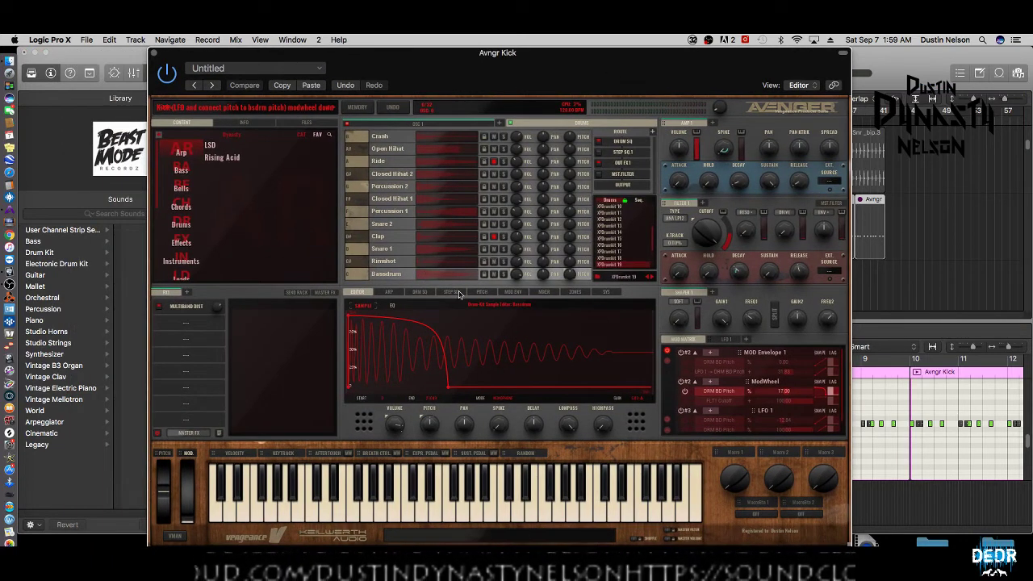
View Avenger's arpeggiator and drum sequencer pages, play the kick pattern, and dismiss the audio and MIDI synchronization error.
click(391, 293)
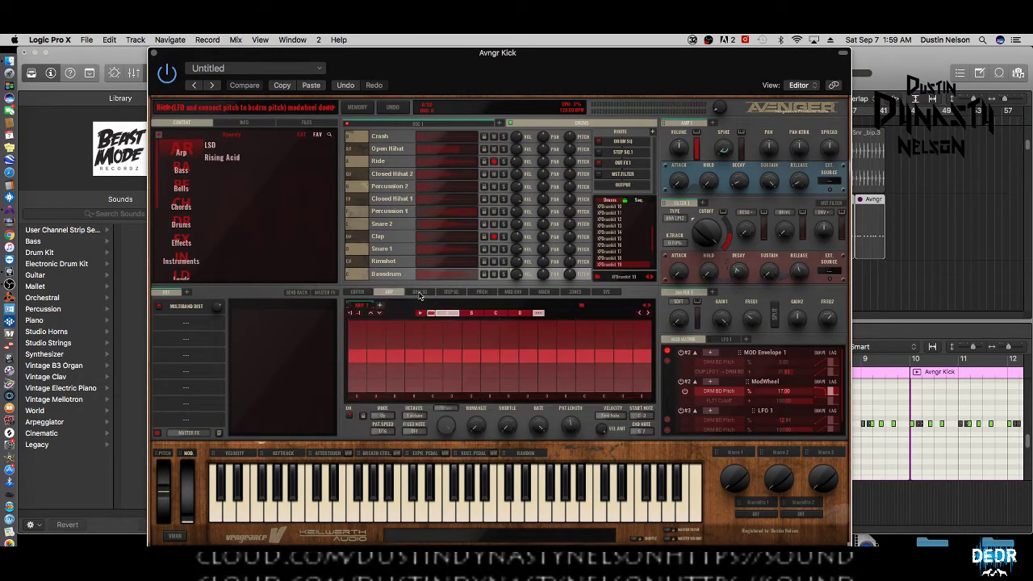
click(419, 293)
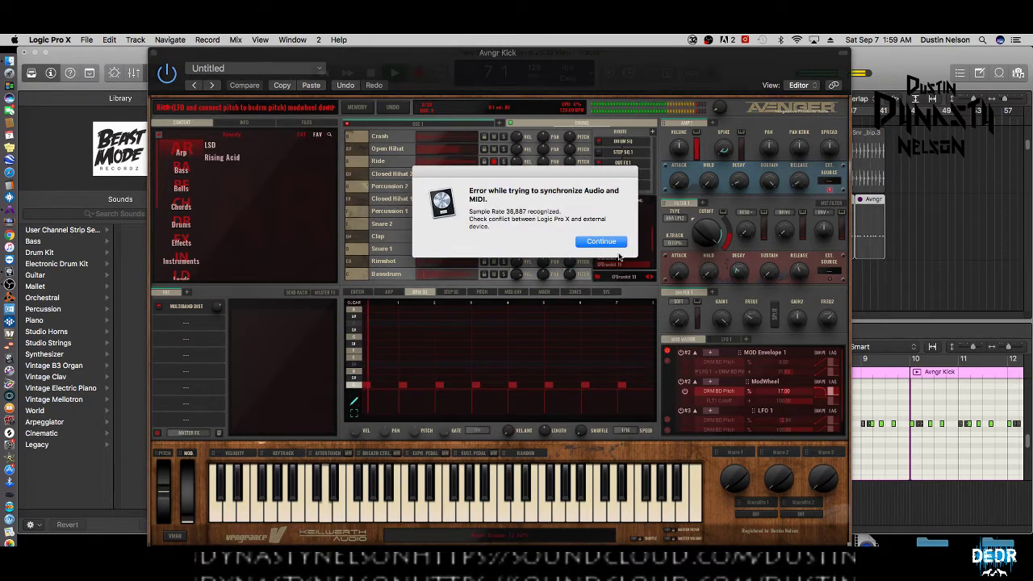
click(612, 241)
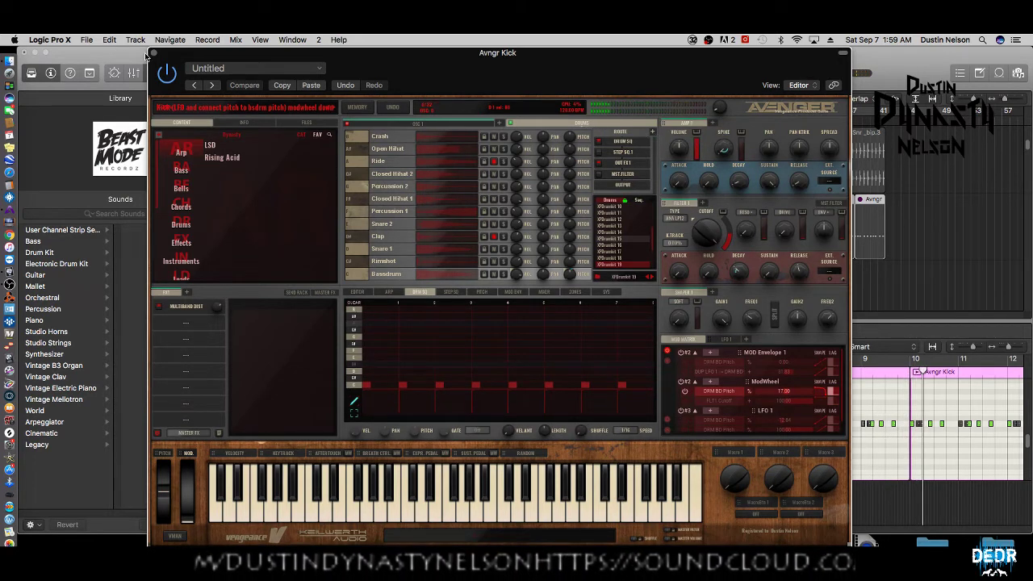
Close the Avenger window, turn on cycle mode, and open the MultiMeter and Gain plug-ins of the Avngr Kick track side by side.
click(154, 54)
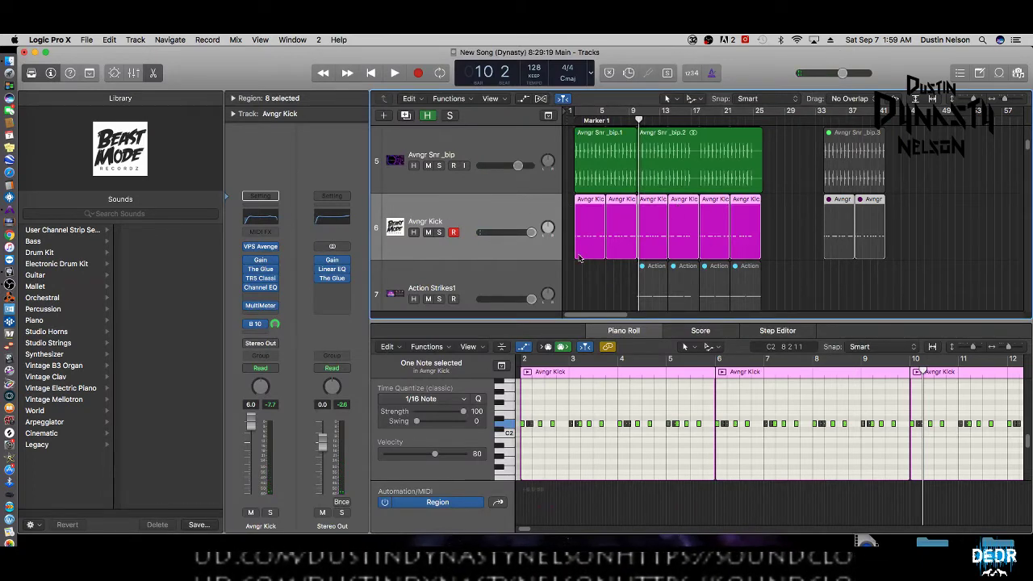
click(260, 306)
drag(320, 65, 783, 263)
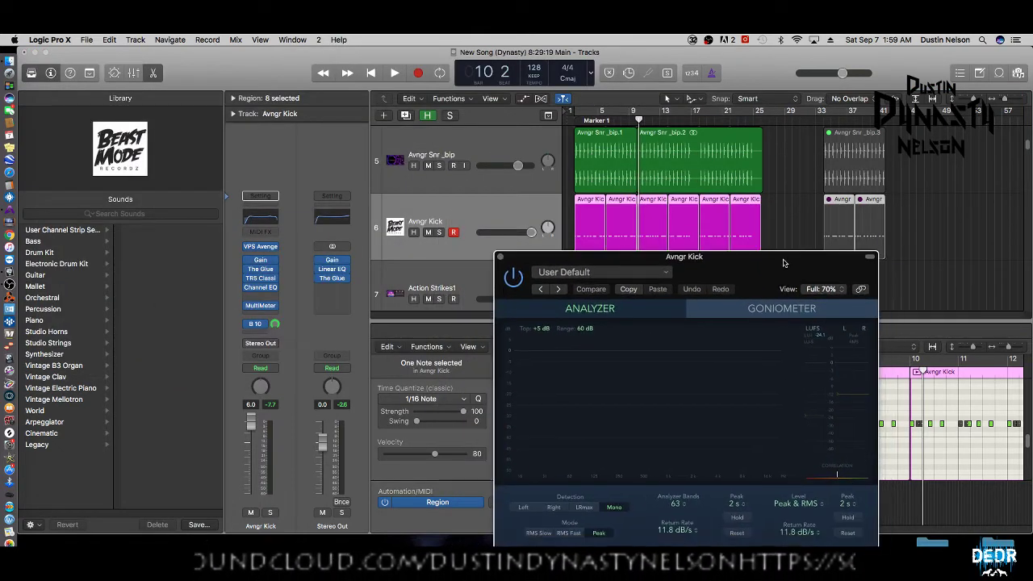
click(584, 116)
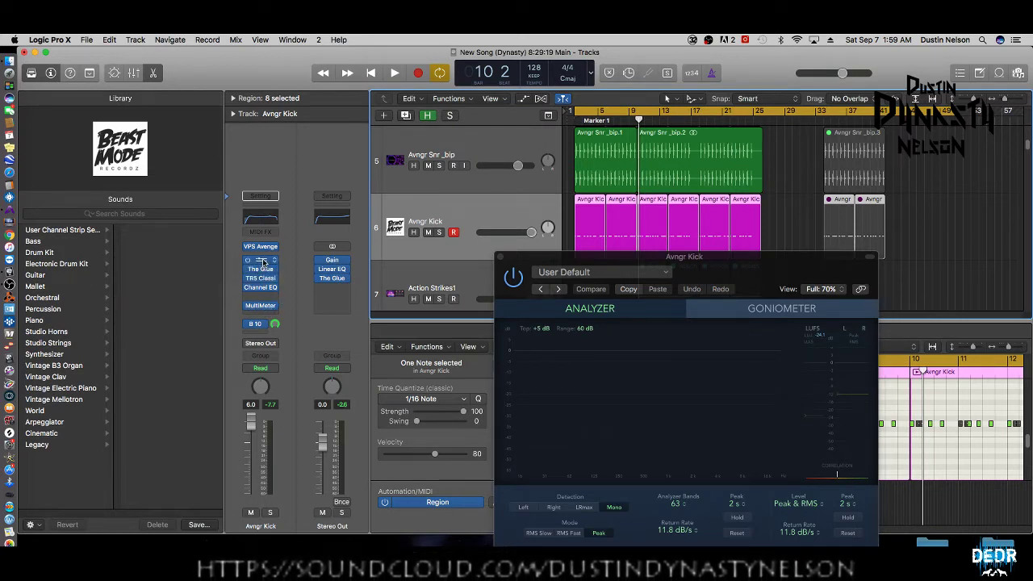
click(262, 262)
drag(168, 64, 404, 227)
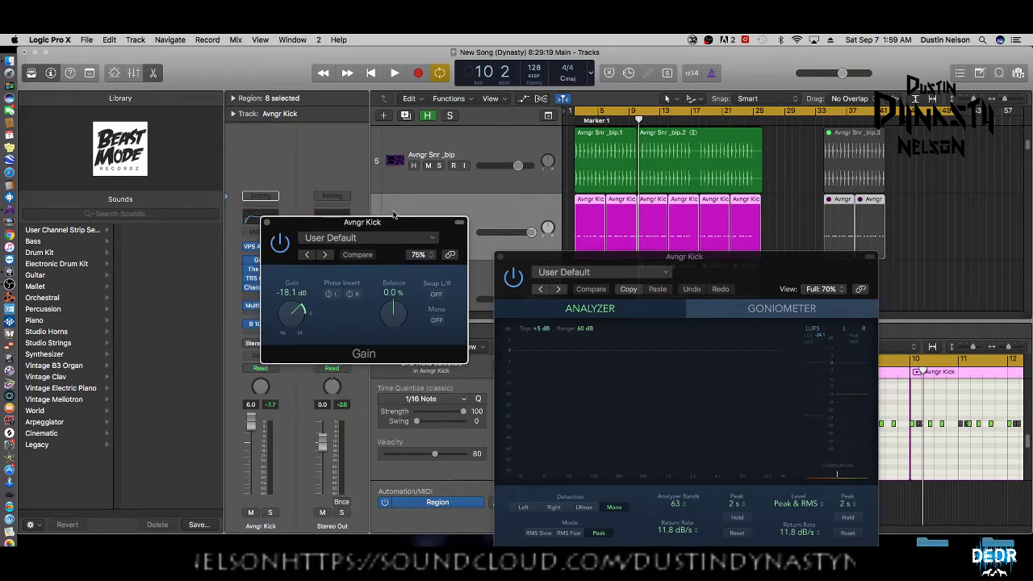
Play the kick while watching the MultiMeter analyzer, dismiss the synchronization error, and close both plug-in windows.
key(space)
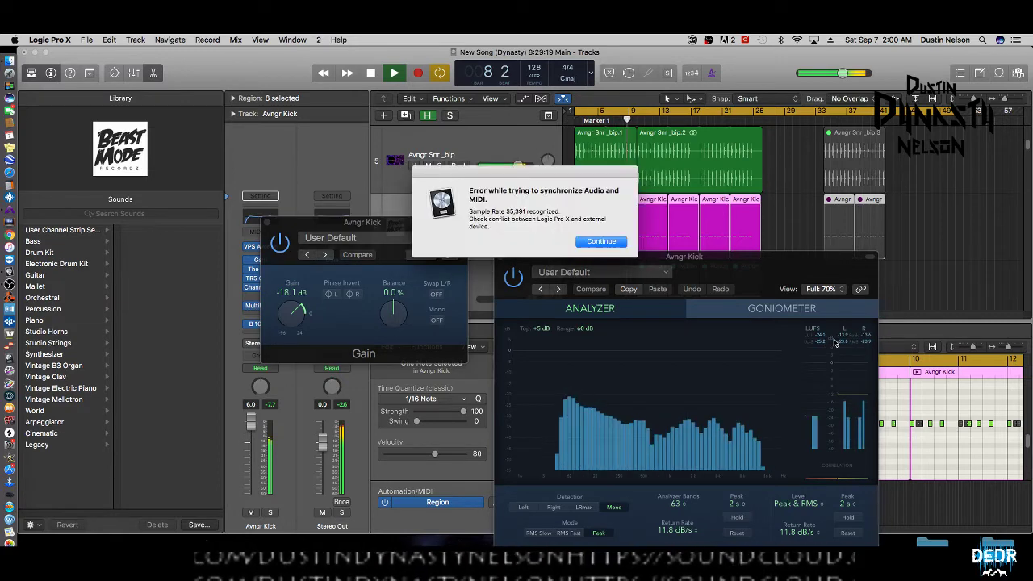
key(space)
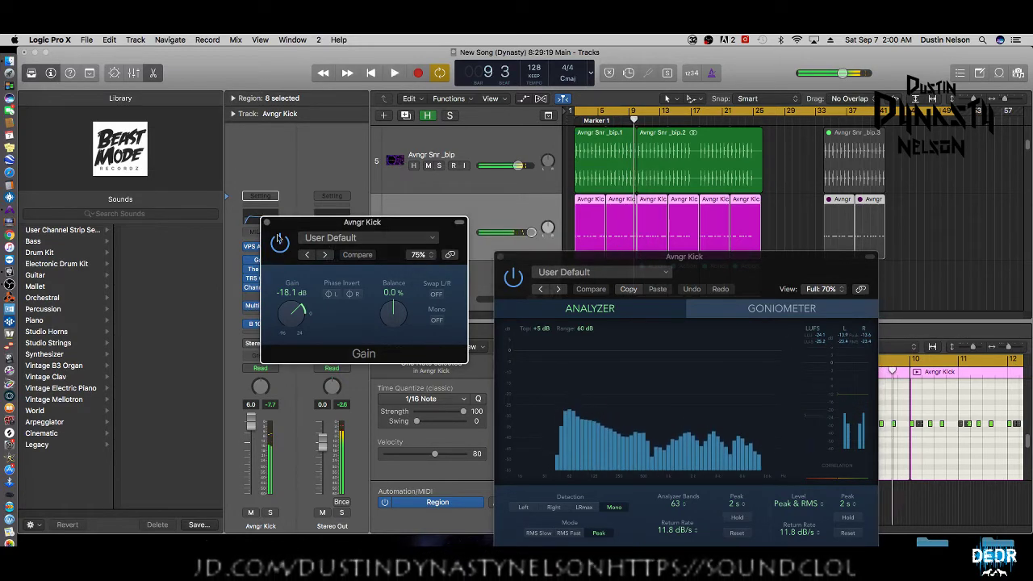
click(267, 222)
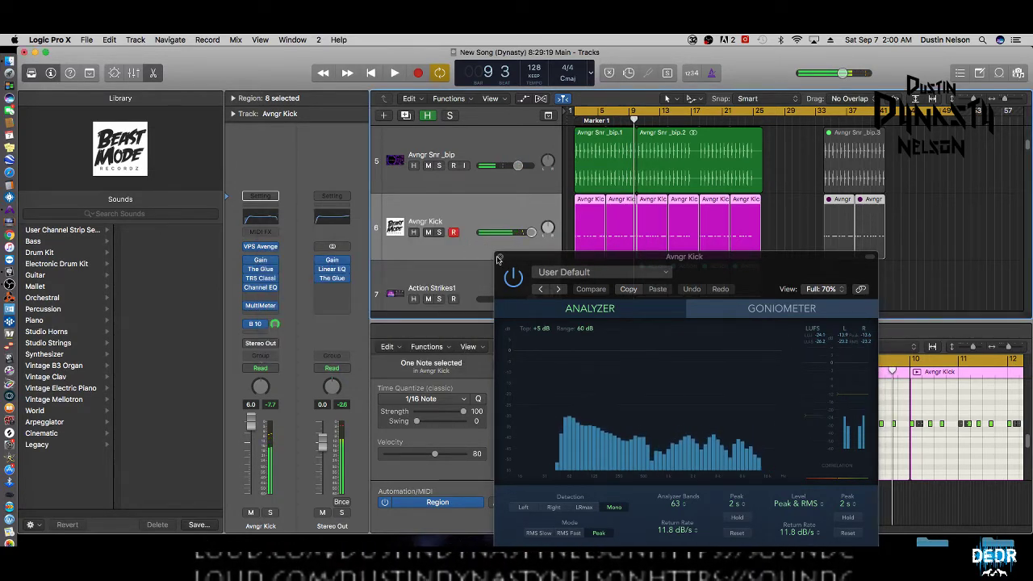
click(498, 258)
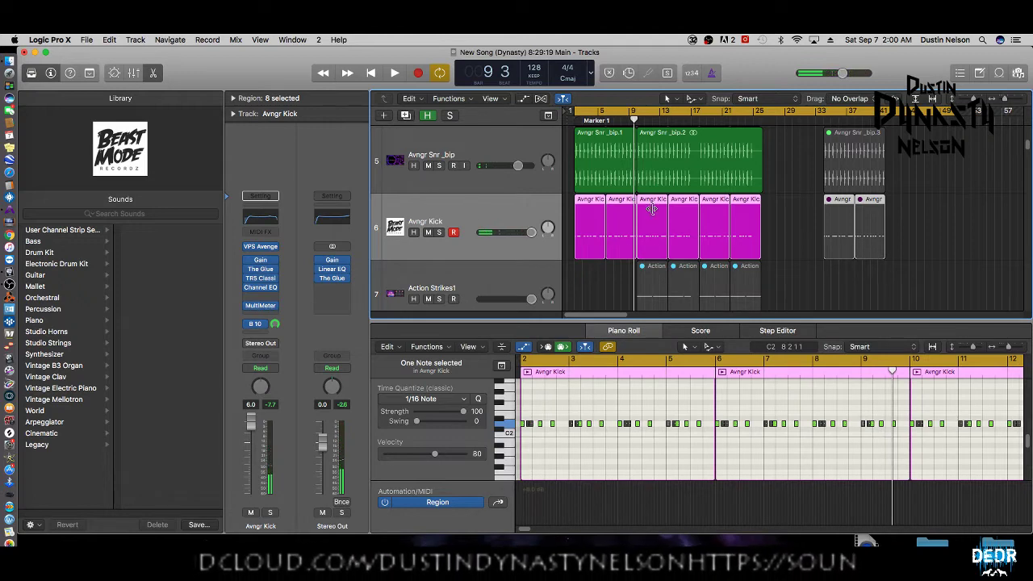
Find the Fx1 and Fx1 Rec in tracks further down the arrangement and select each one to compare their regions.
scroll(587, 213, down, 3)
scroll(587, 213, down, 15)
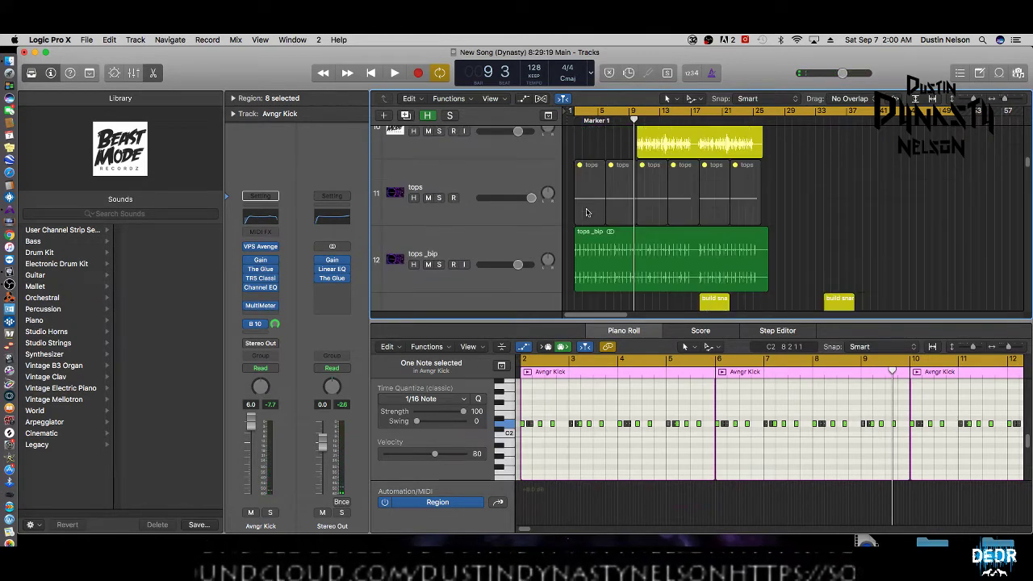
scroll(587, 212, down, 12)
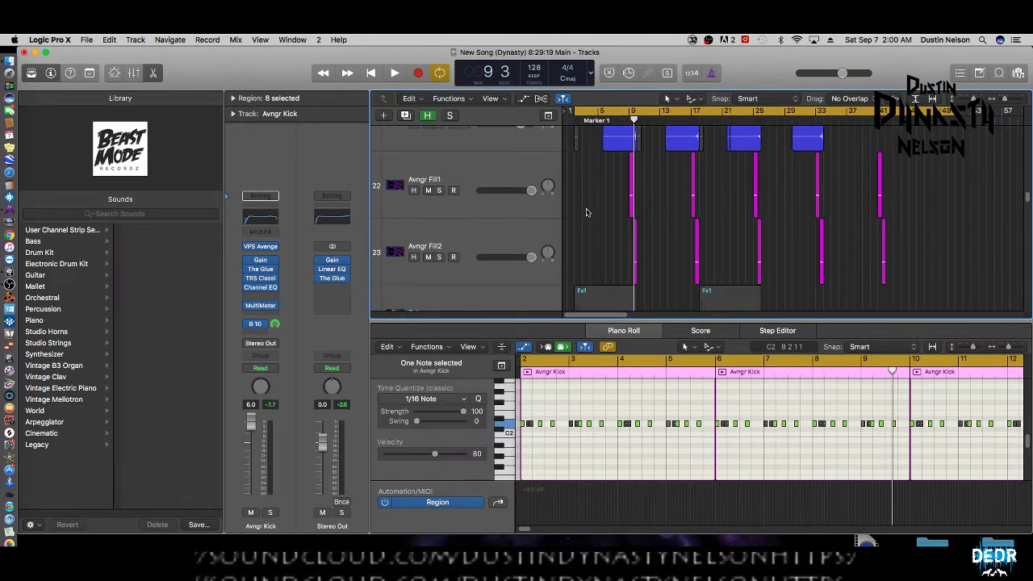
scroll(587, 212, up, 3)
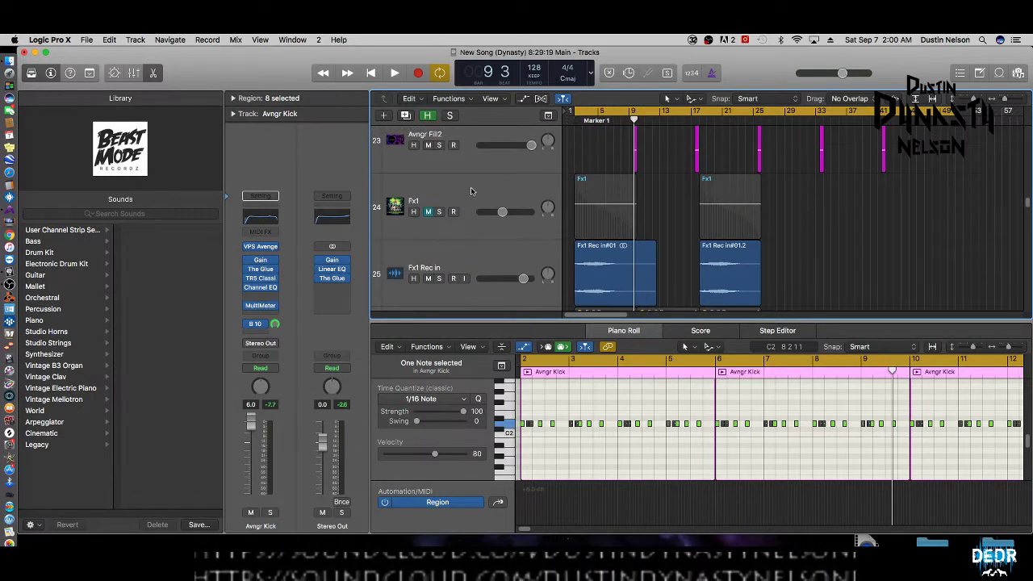
click(452, 186)
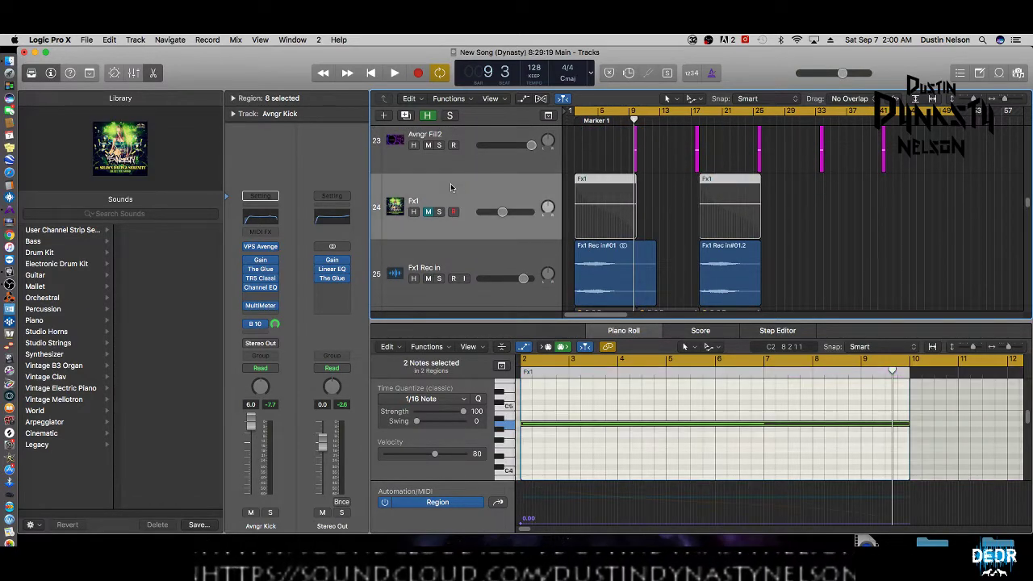
click(443, 260)
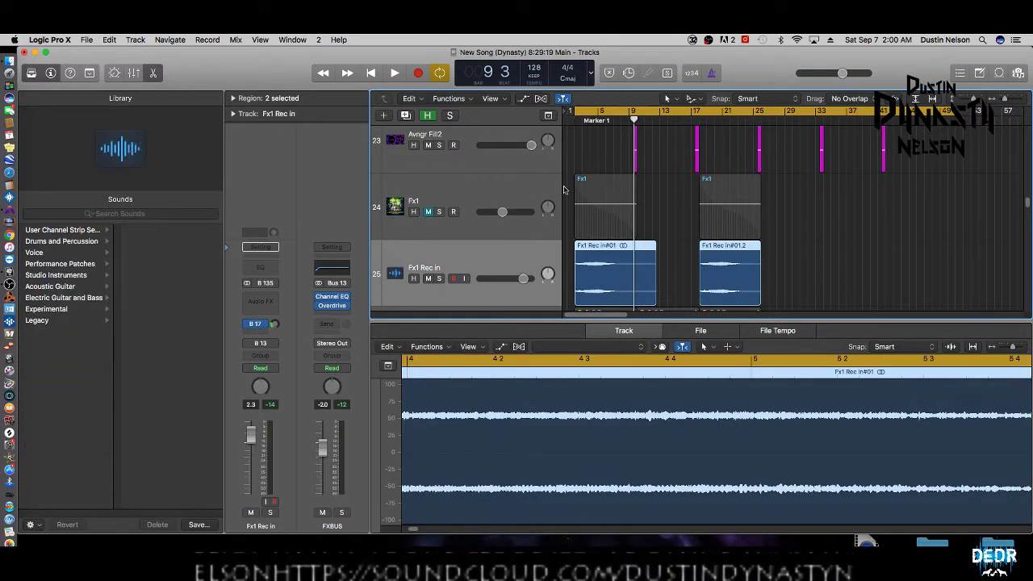
click(439, 281)
click(440, 280)
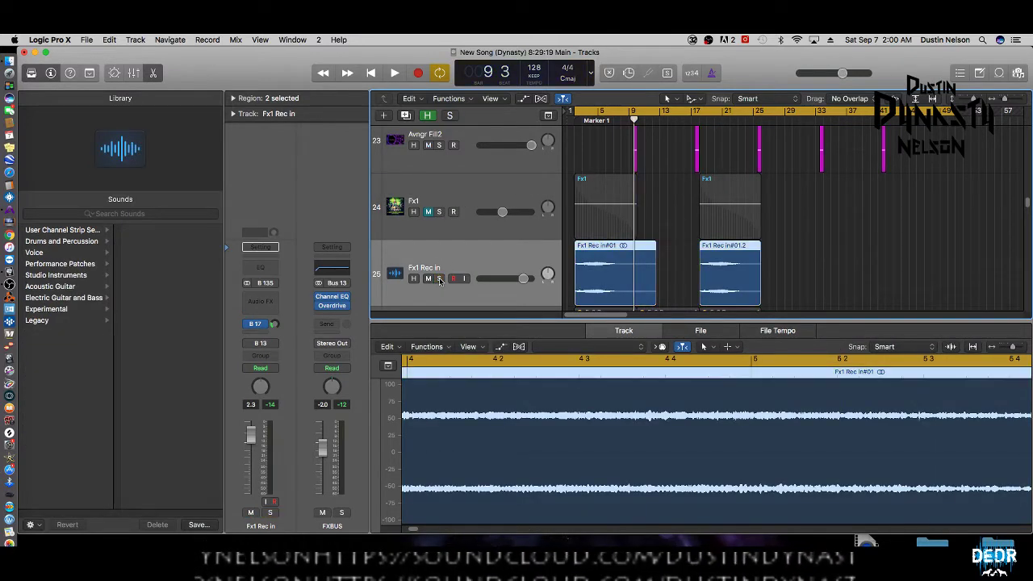
Solo the Fx1 track and play it back to hear the live Avenger effect.
click(431, 223)
click(439, 211)
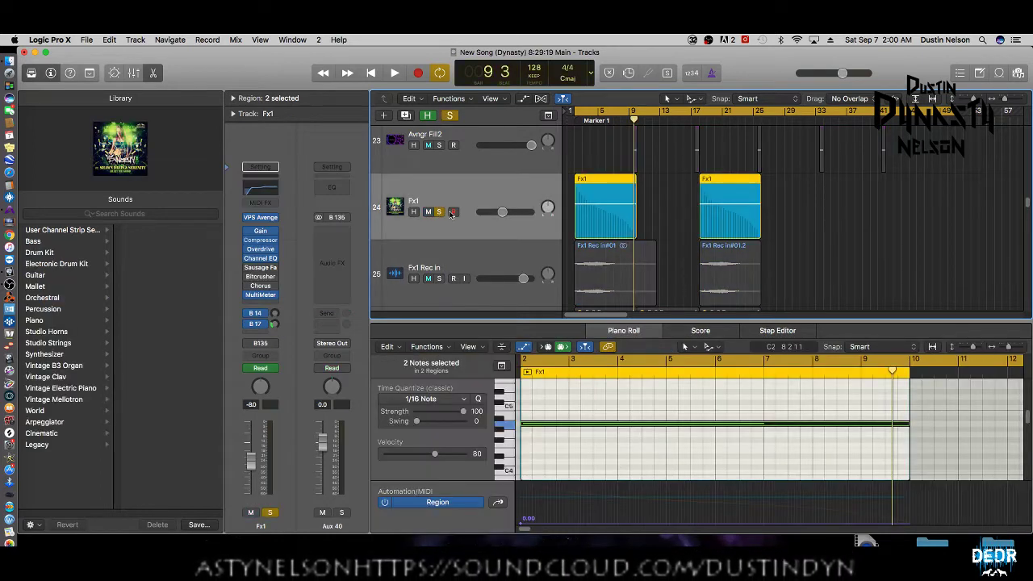
key(space)
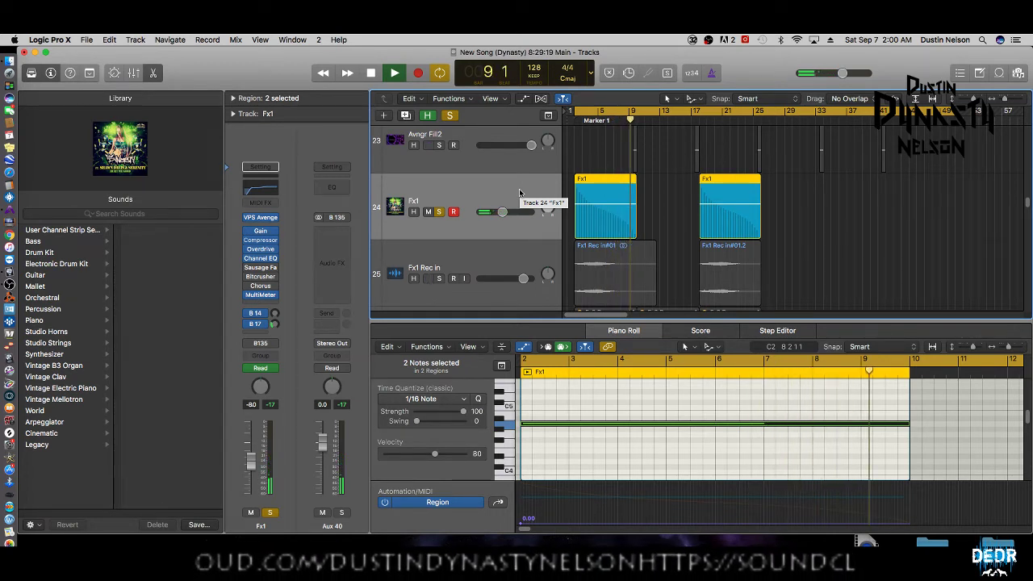
key(space)
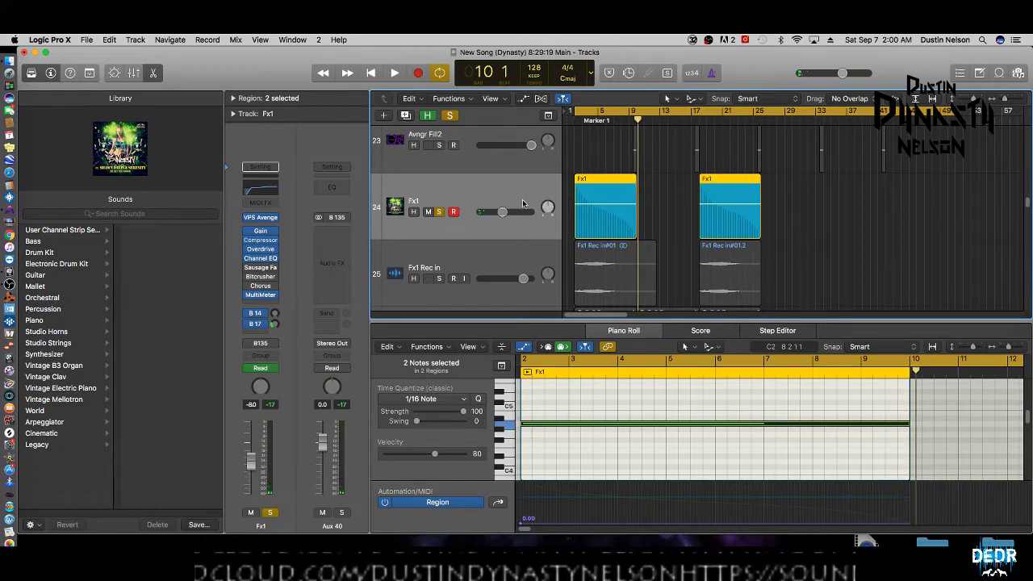
Select the first Fx1 region, enlarge its Piano Roll, and display its Ch. 1: Modulation automation.
click(670, 226)
click(615, 214)
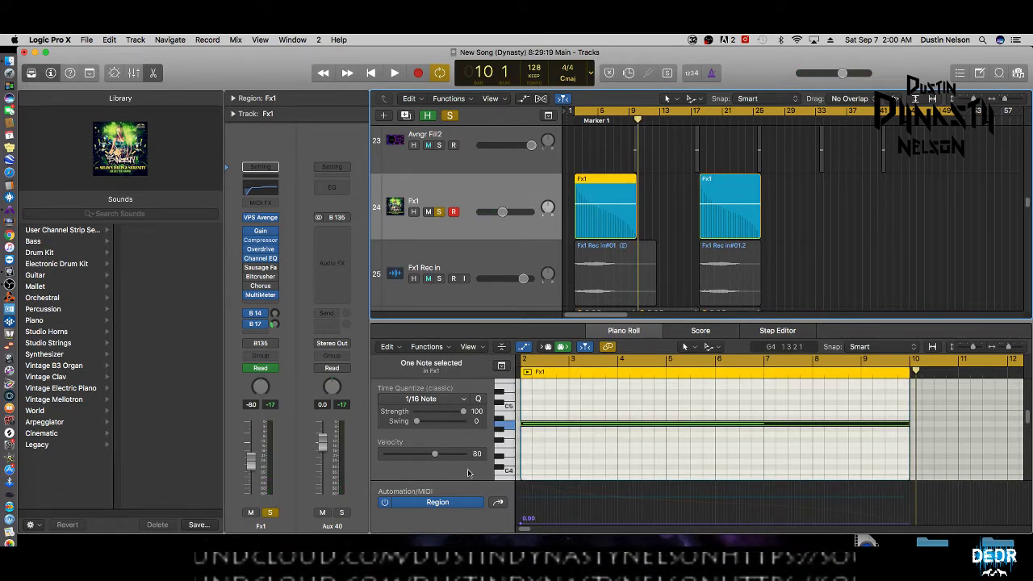
drag(588, 325, 582, 250)
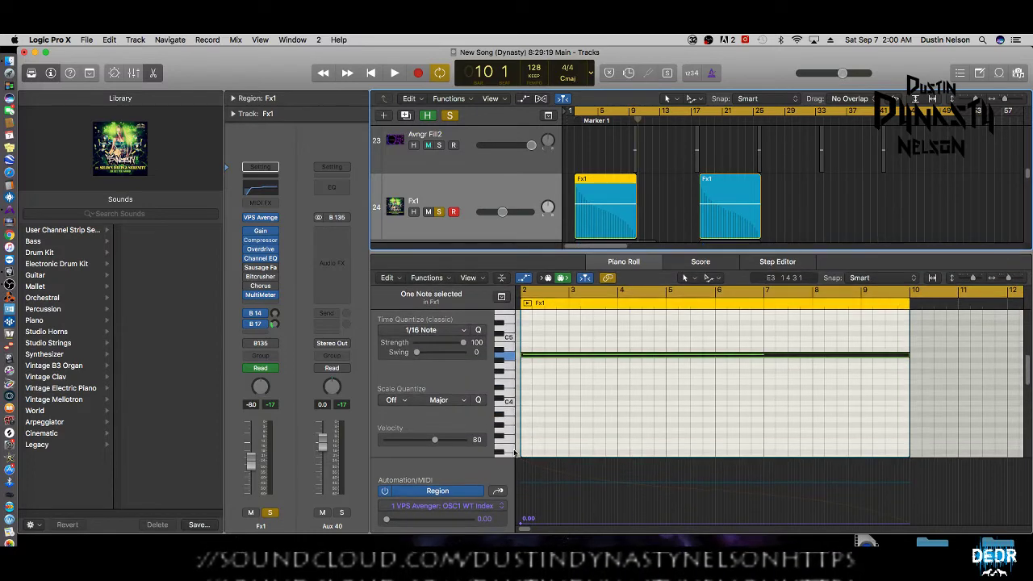
click(470, 506)
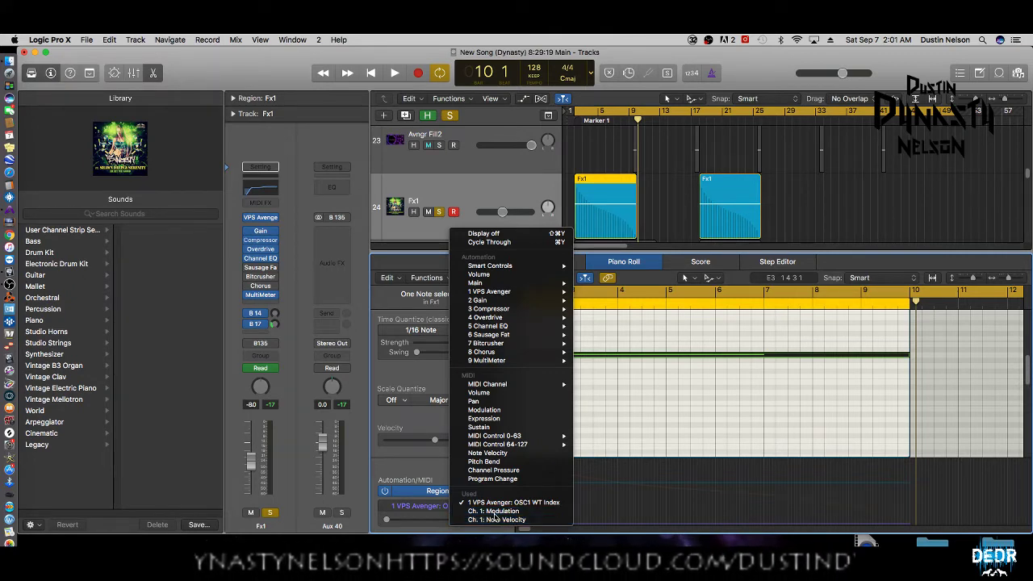
click(495, 515)
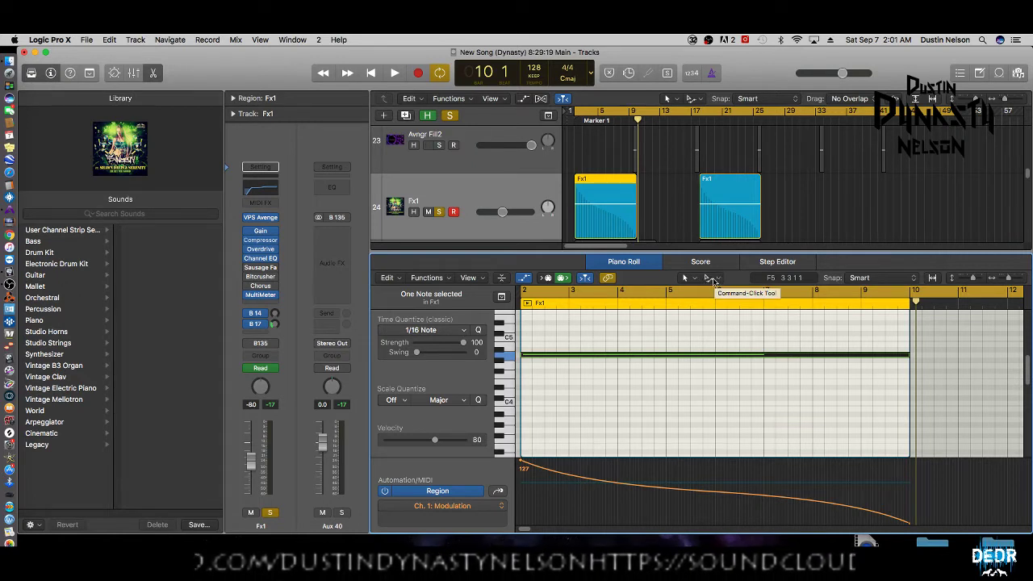
Try bending the Fx1 region's modulation automation into a steep S-curve with the Automation Curve Tool, and undo the edit.
click(694, 280)
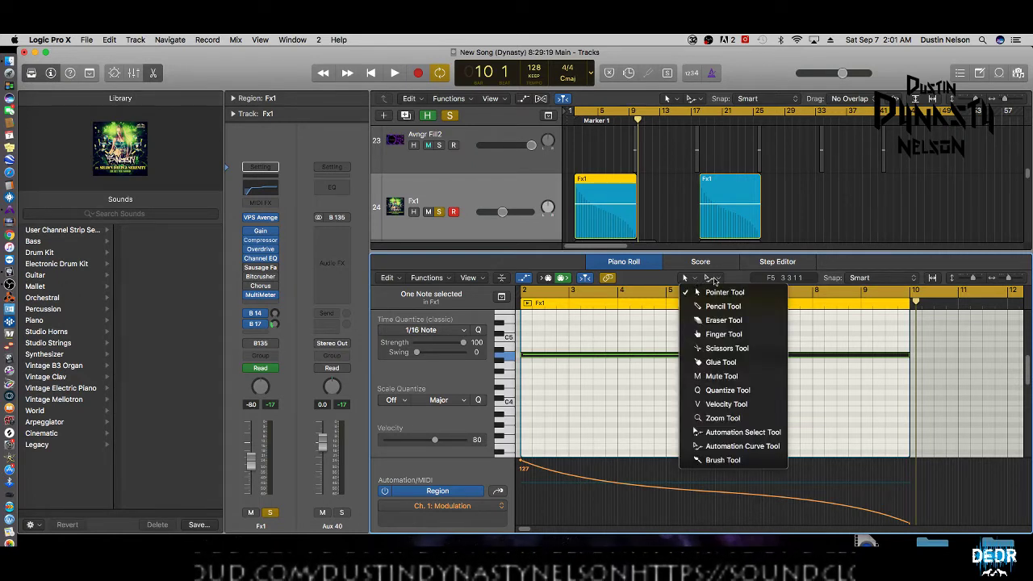
click(715, 279)
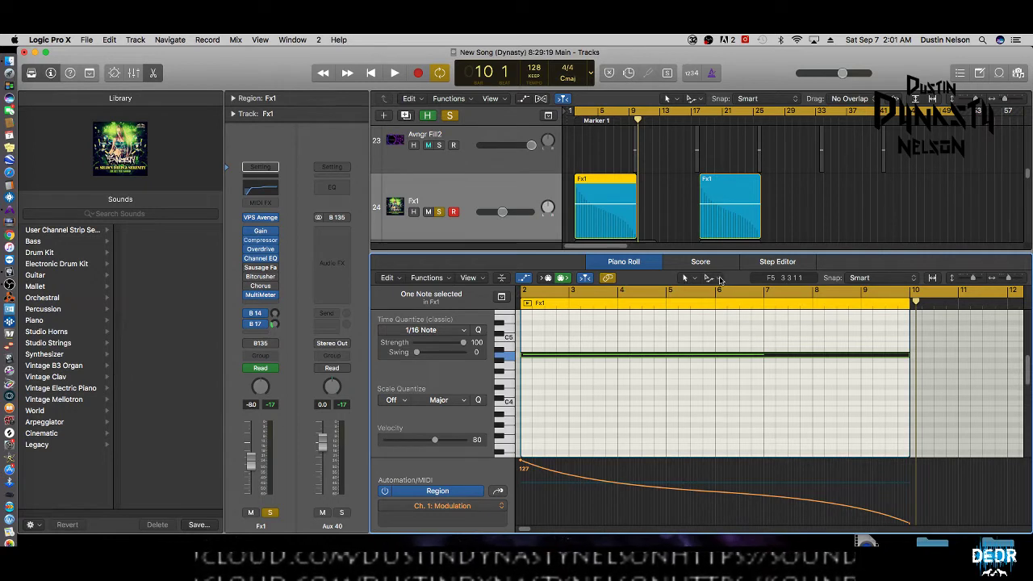
click(711, 280)
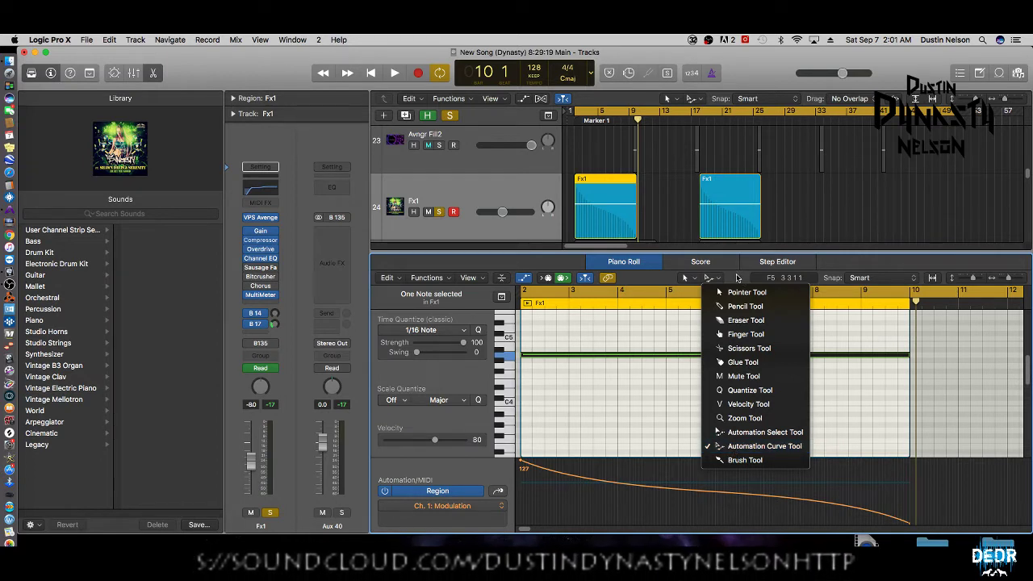
click(737, 277)
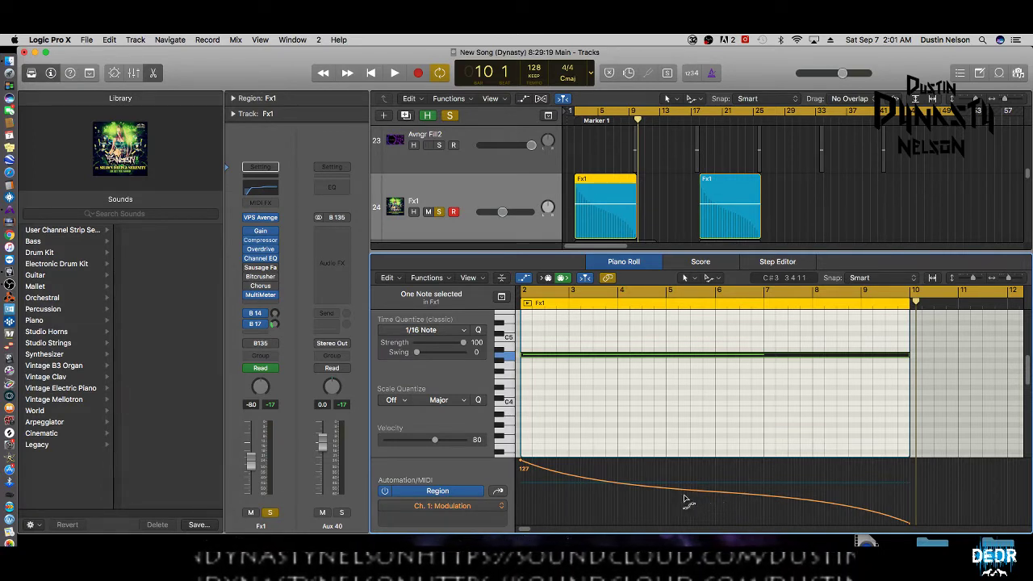
drag(678, 494, 701, 491)
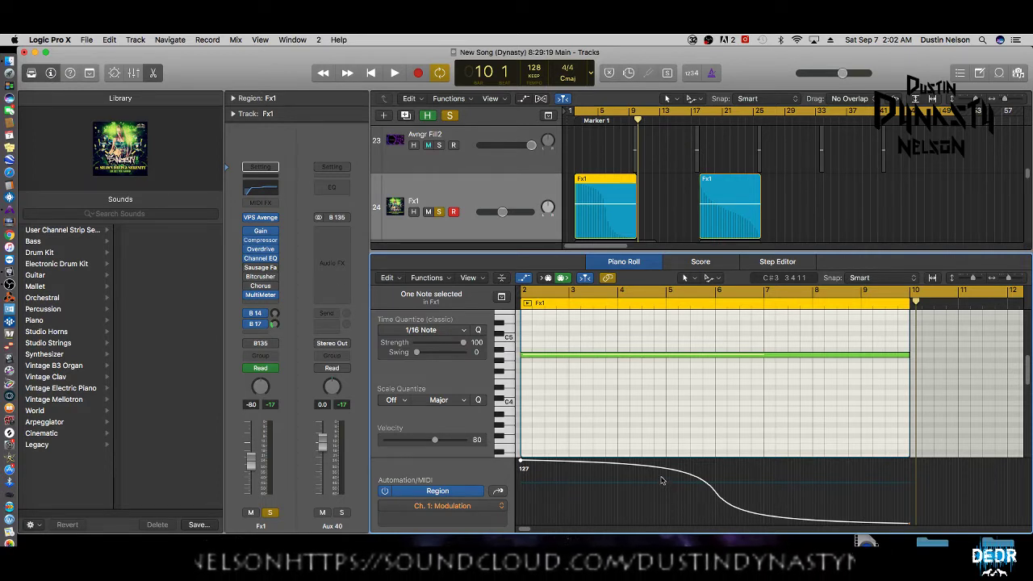
click(113, 39)
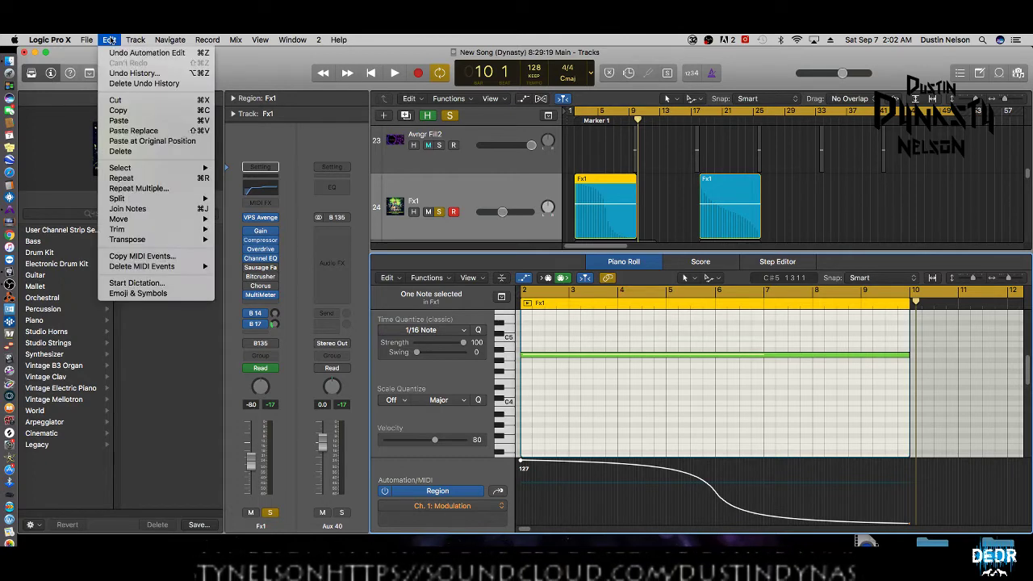
click(111, 52)
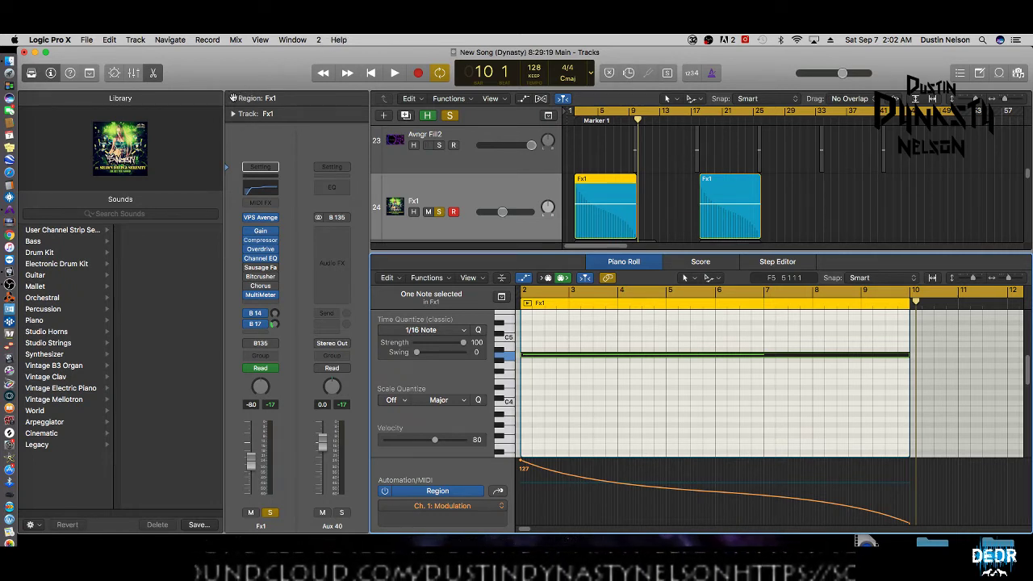
Expand the Fx1 region parameters and briefly view the Fx1 track parameters.
click(234, 98)
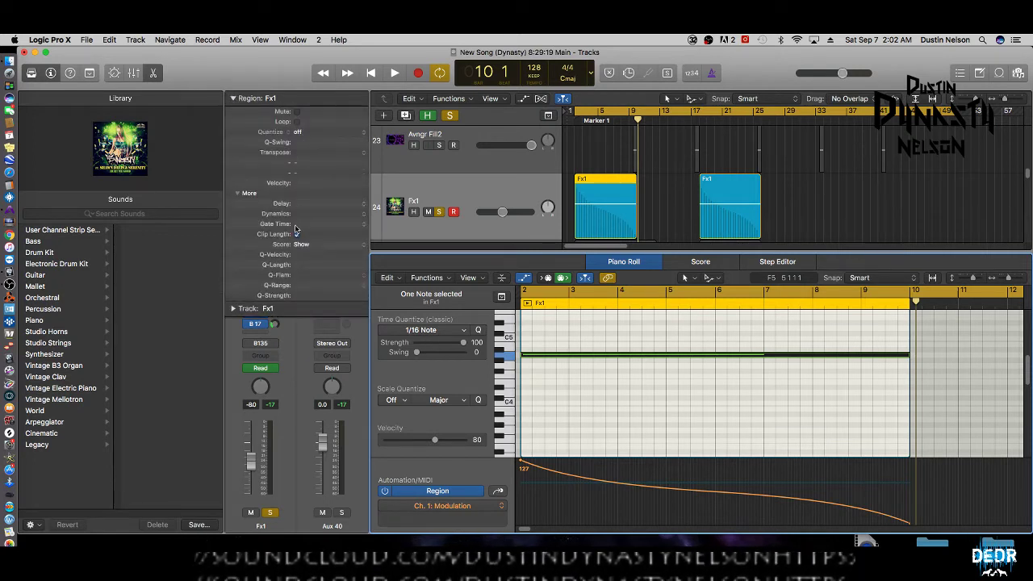
click(233, 309)
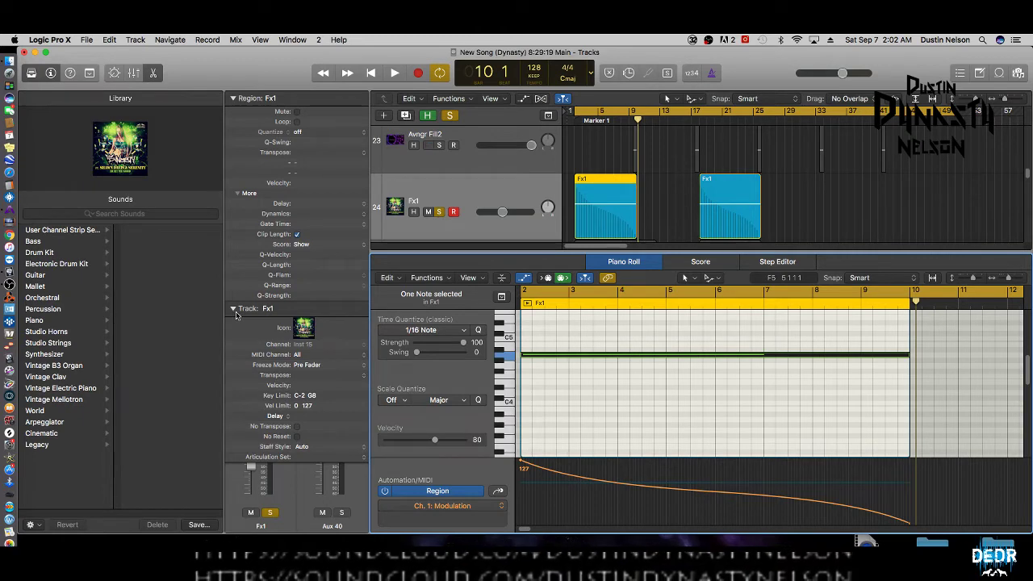
click(234, 309)
Unsolo the Fx1 track and set the Fade In of the Fx1 Rec in#01 audio region to 200.
scroll(662, 213, down, 2)
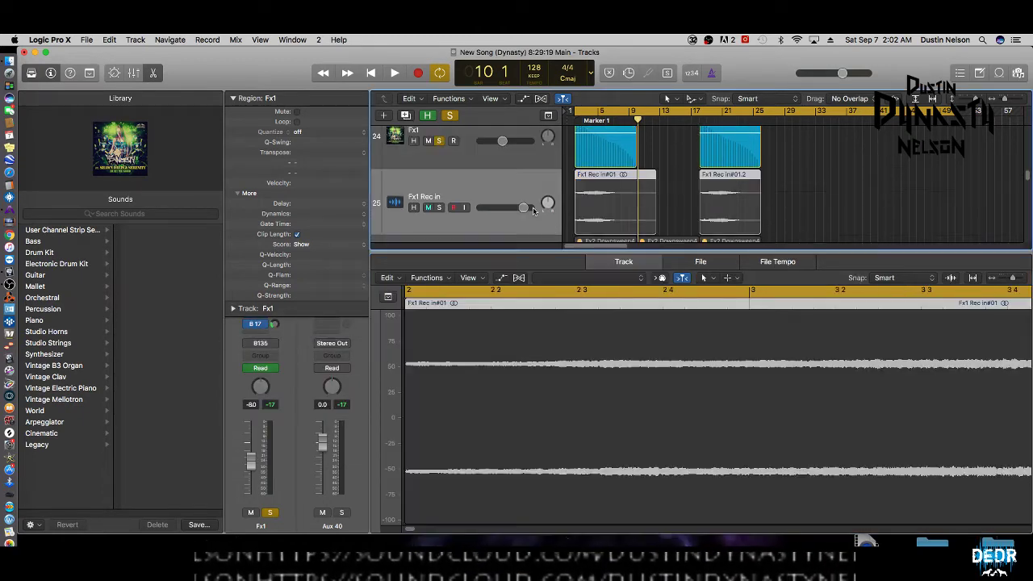
click(435, 213)
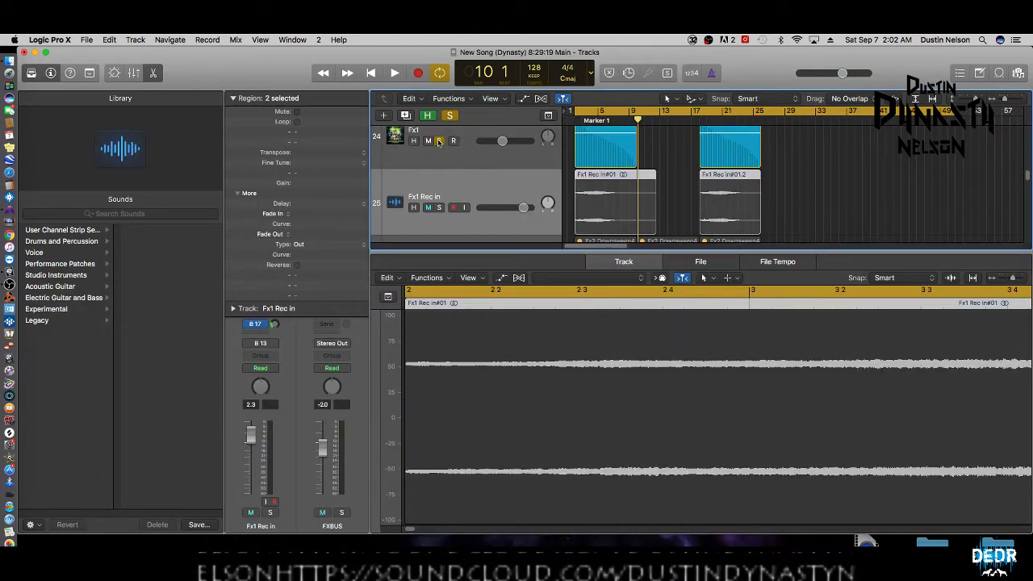
click(614, 193)
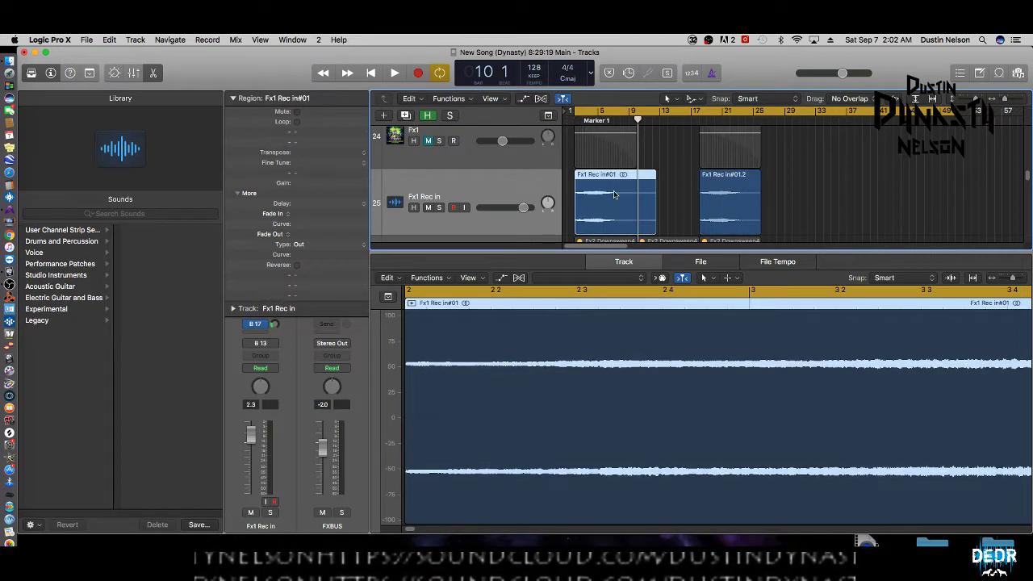
double_click(298, 214)
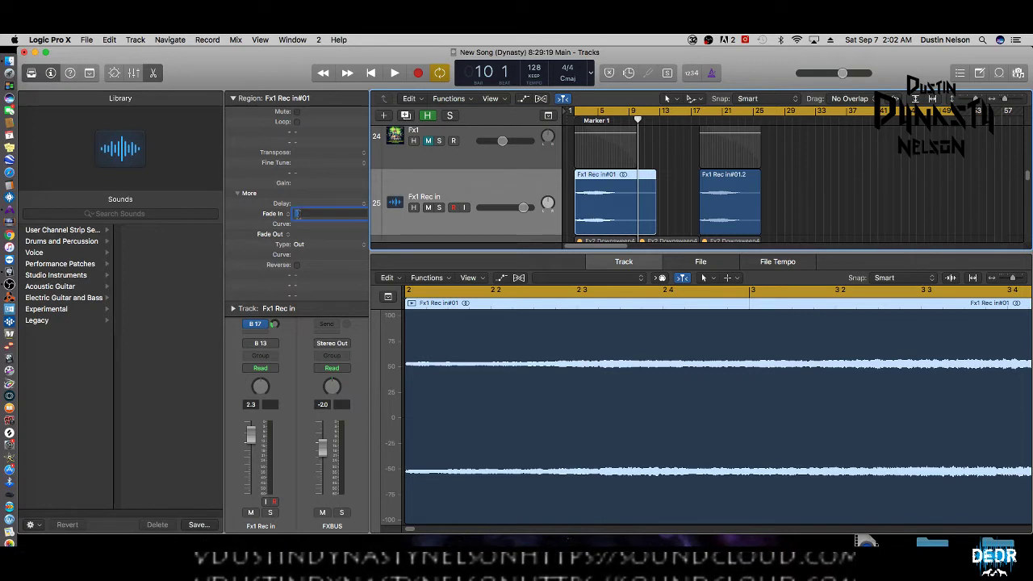
key(Return)
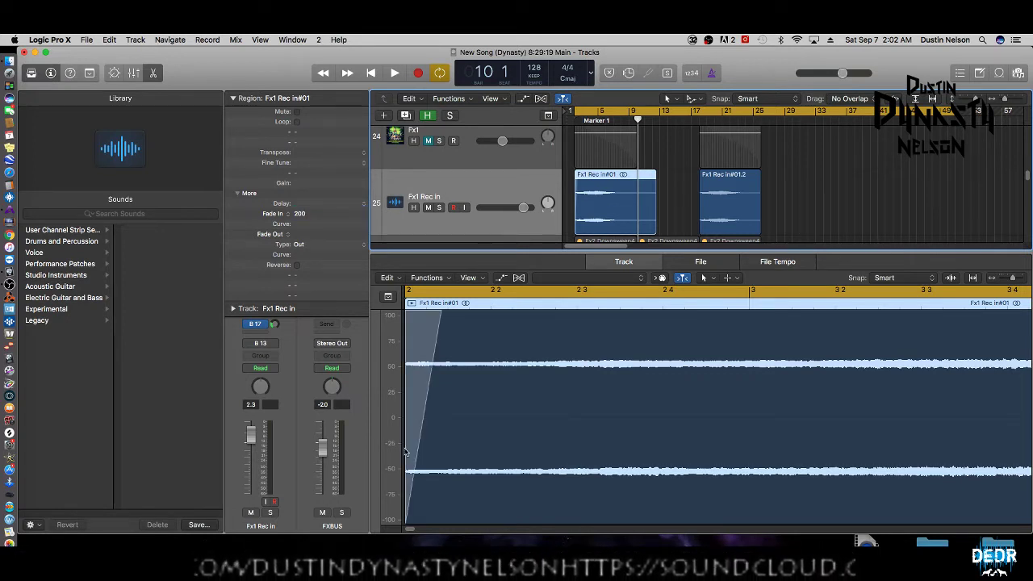
Set the Fade Out of the Fx1 Rec in#01 audio region to 200 and check the region's end in the audio editor.
double_click(307, 234)
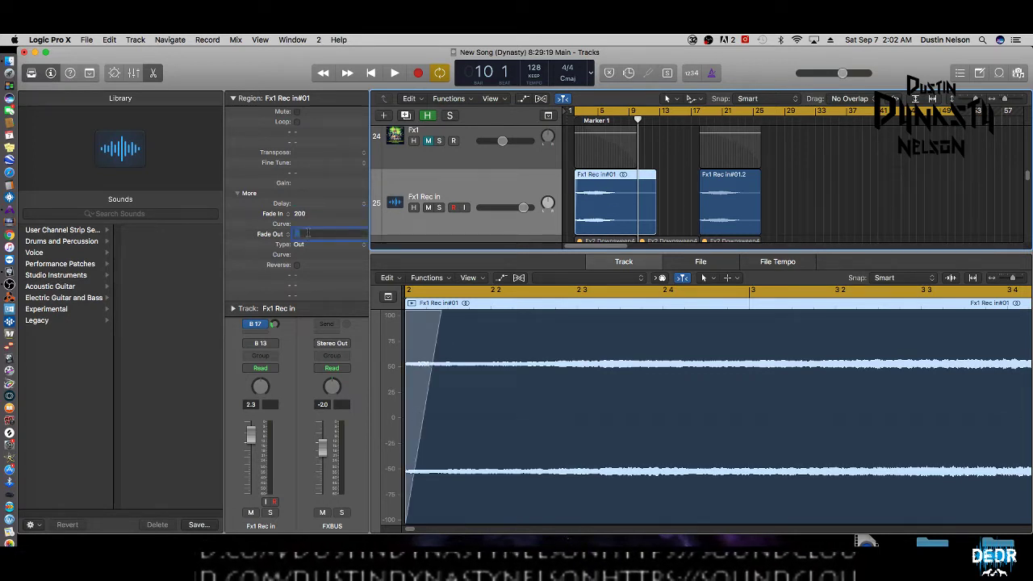
text(200)
key(Return)
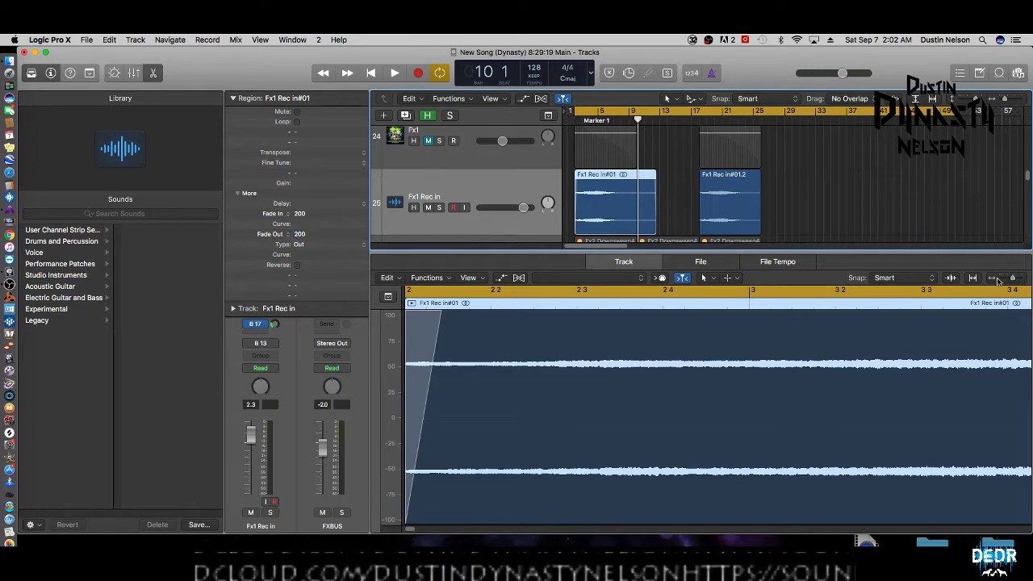
drag(1013, 280, 1007, 280)
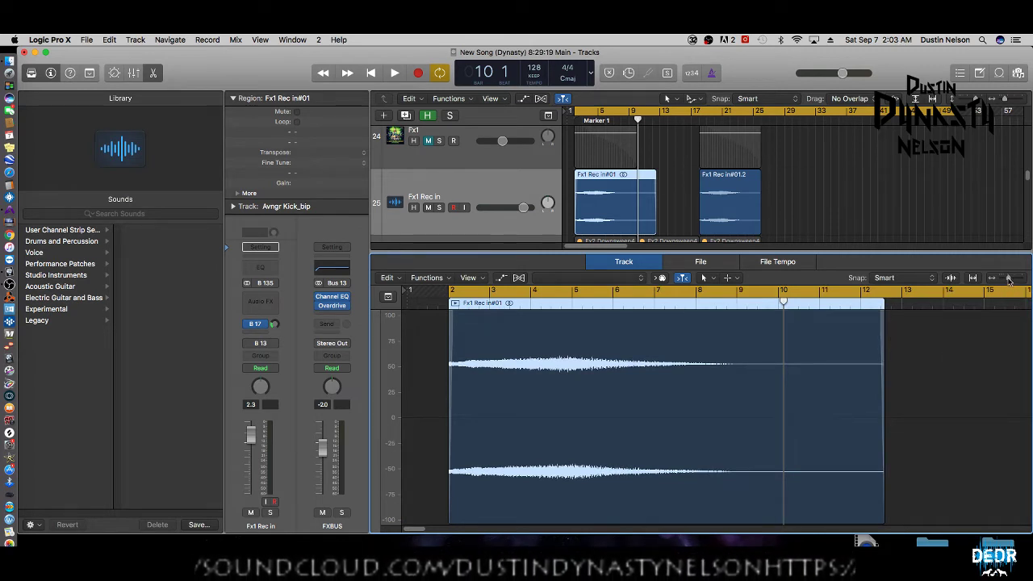
drag(1009, 279, 1011, 278)
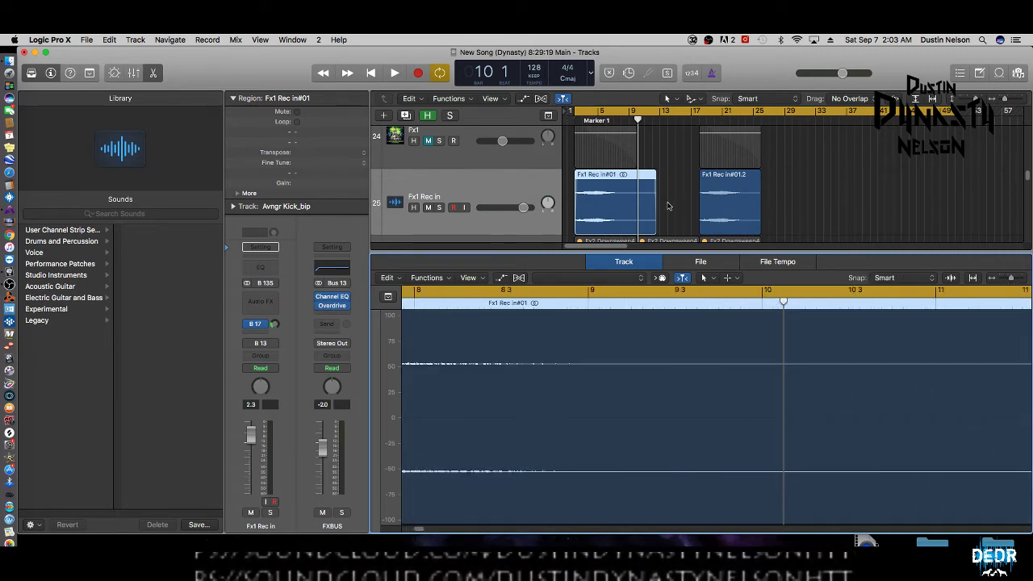
Clear the Fade In and Fade Out values of the Fx1 Rec in#01 region and collapse its region parameters.
click(594, 194)
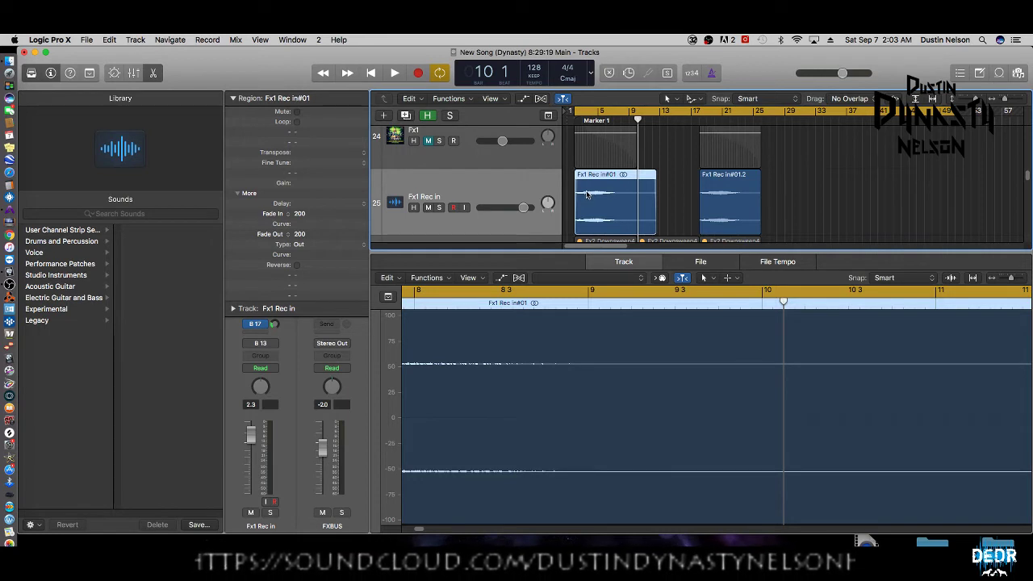
double_click(301, 214)
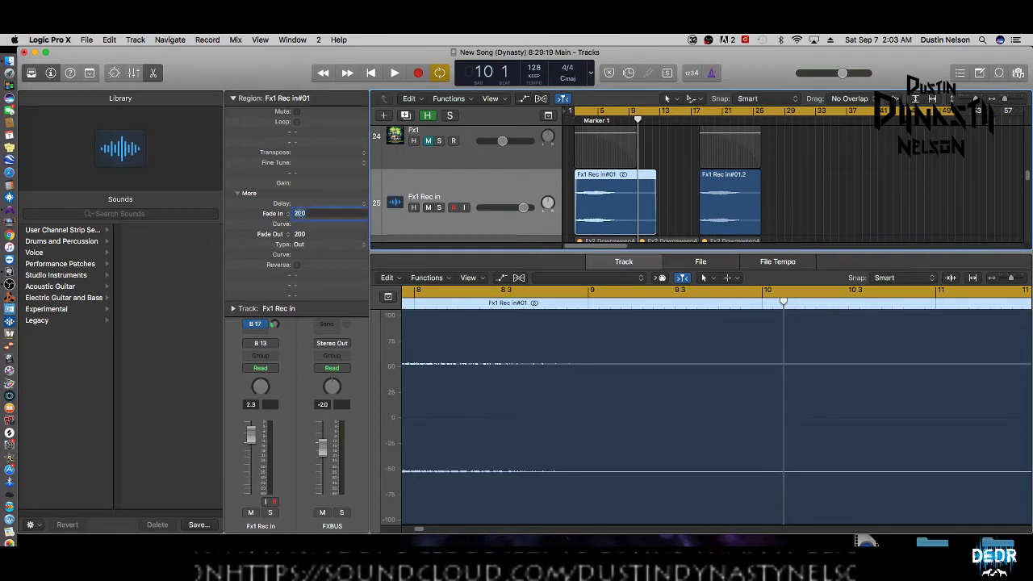
key(BackSpace)
key(Return)
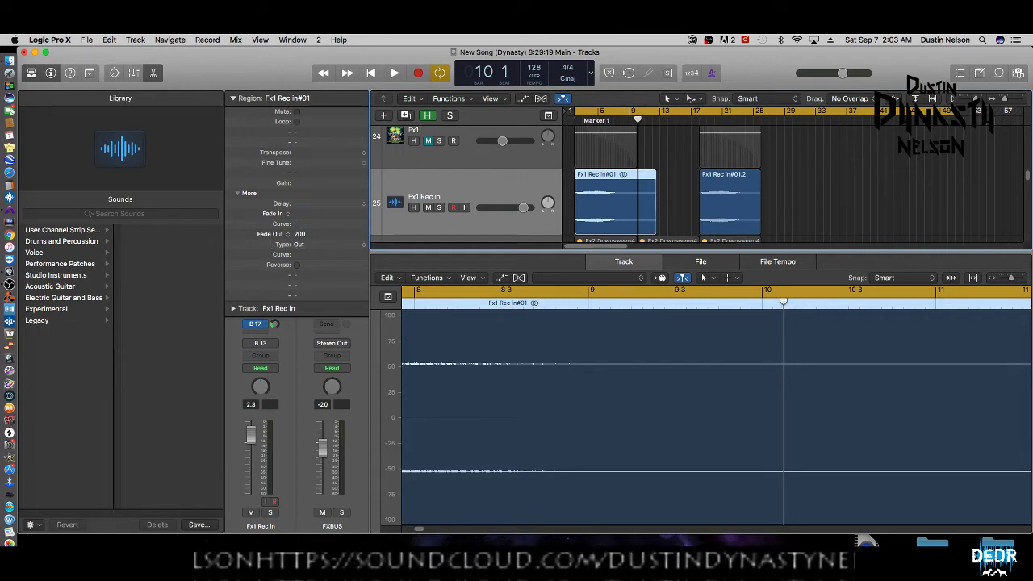
double_click(299, 234)
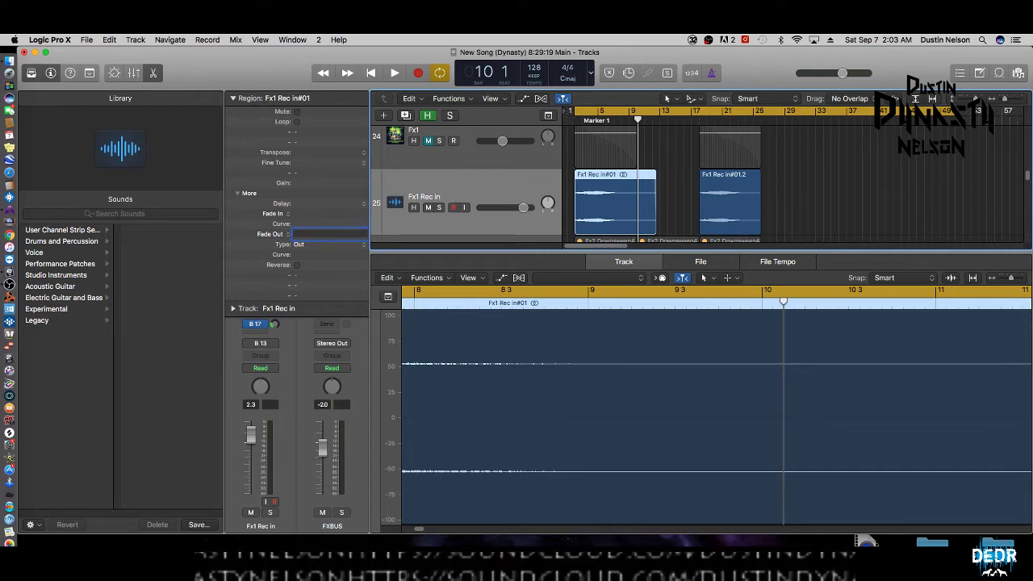
key(Return)
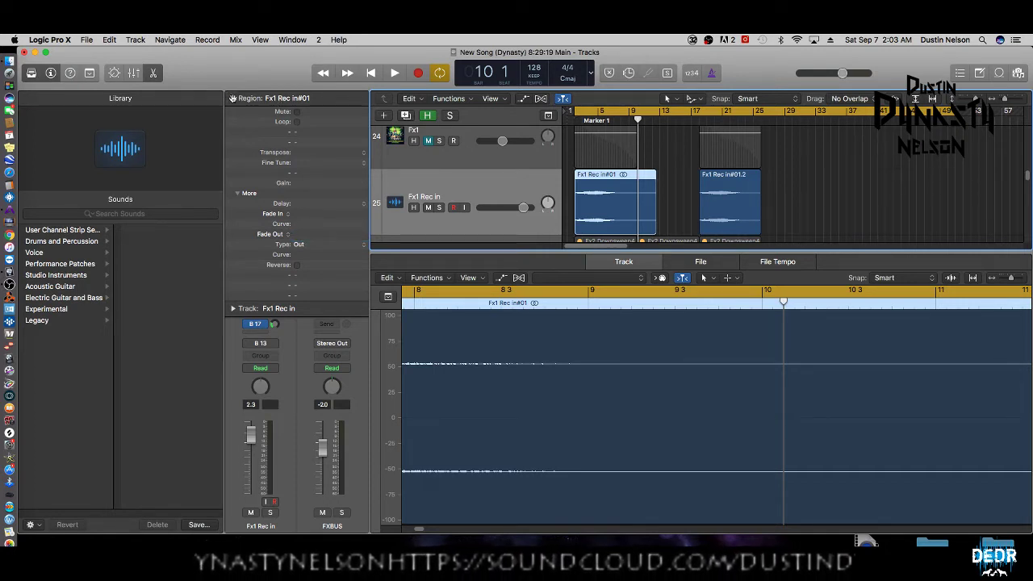
click(233, 98)
Select the Fx1 MIDI track with its two regions and solo the track.
scroll(458, 153, up, 2)
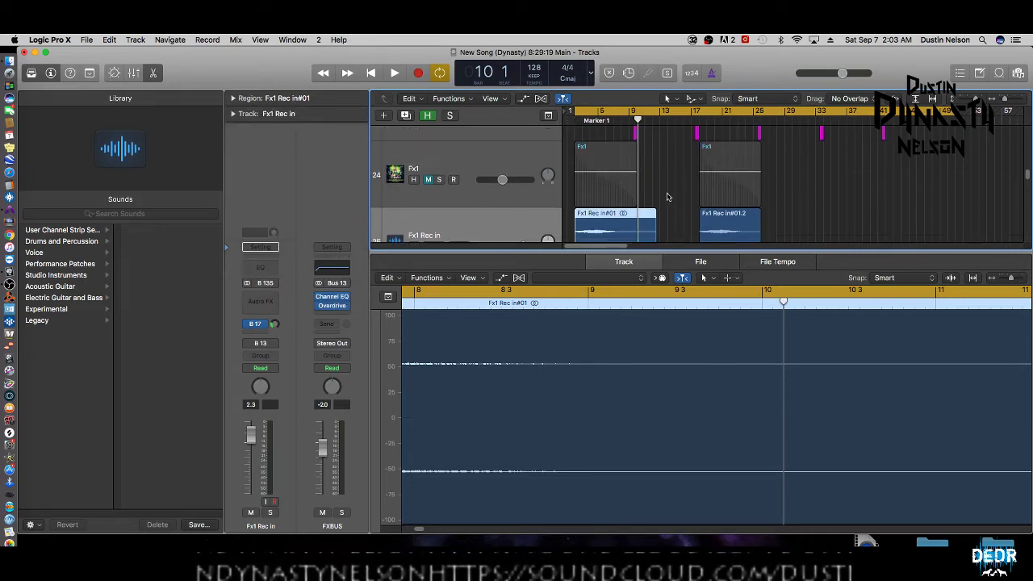
click(458, 152)
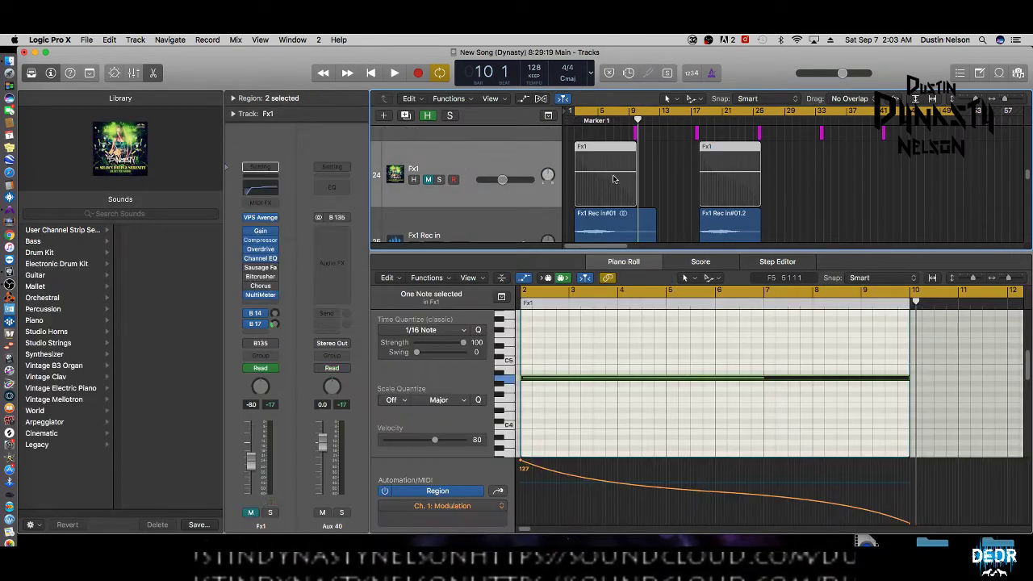
scroll(611, 171, down, 3)
scroll(611, 172, up, 2)
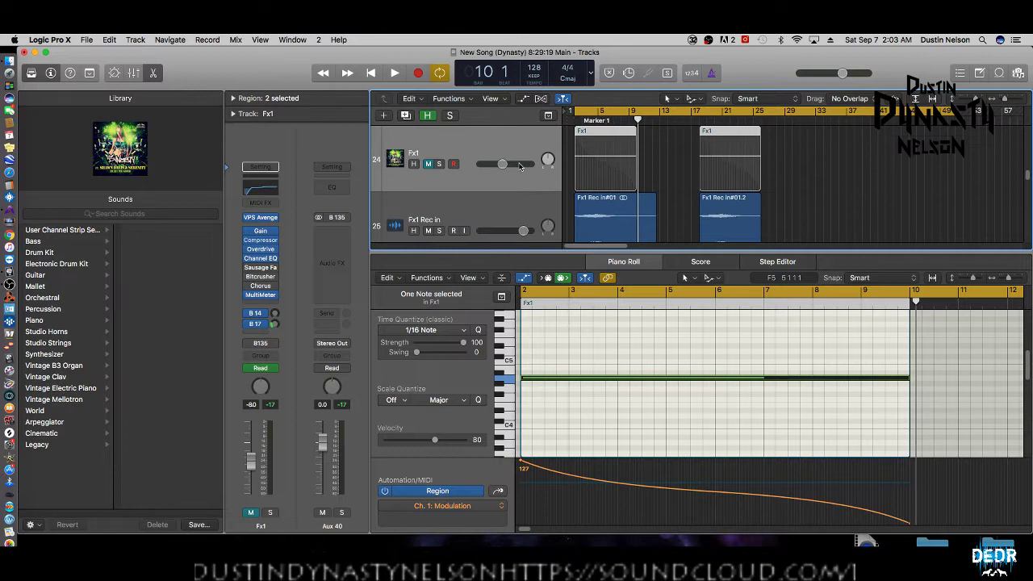
click(453, 164)
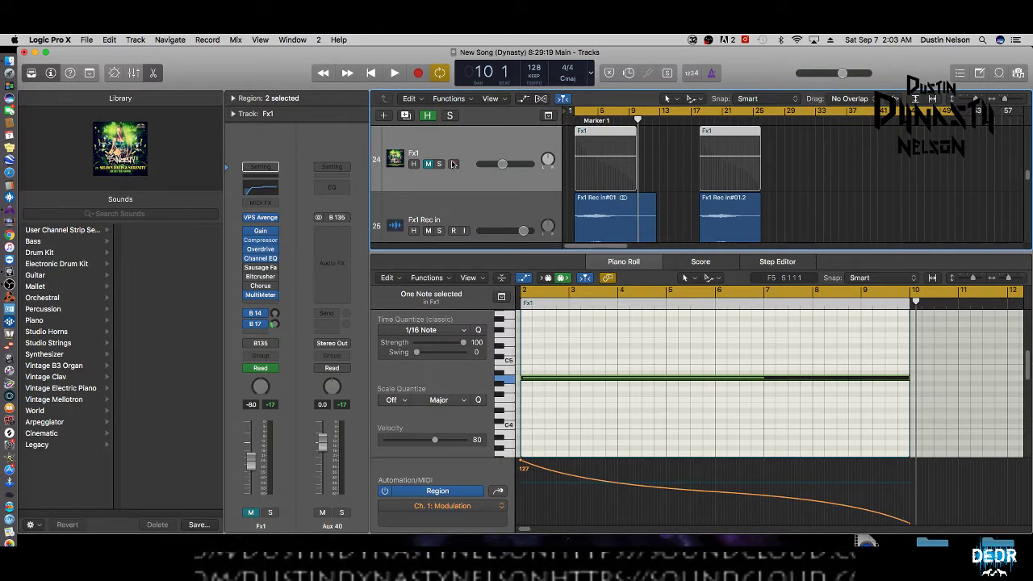
click(439, 164)
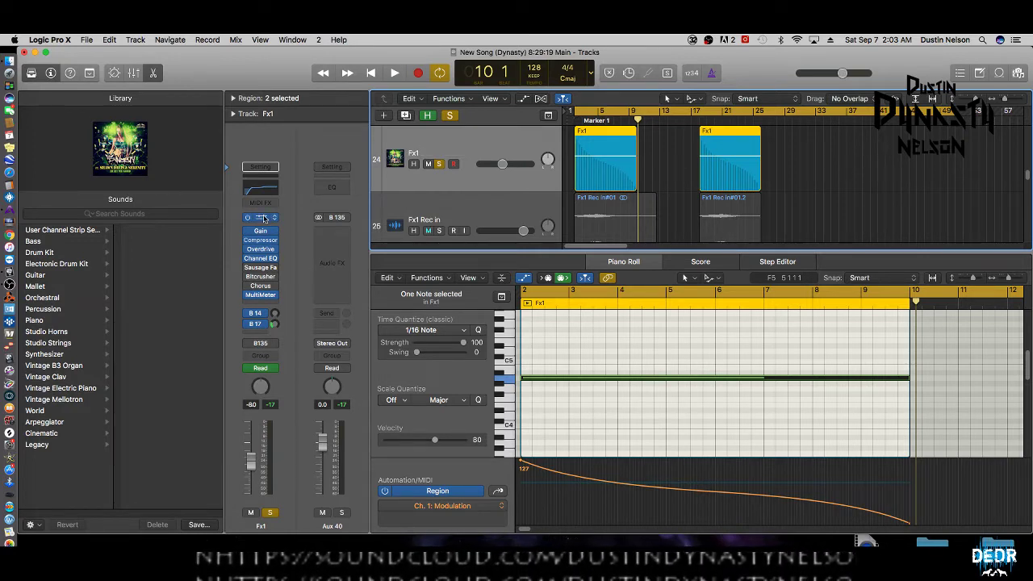
Open the Fx1 track's Avenger instrument, display the OSC1 wavetable settings, and lower Num Waves to 9.
click(260, 217)
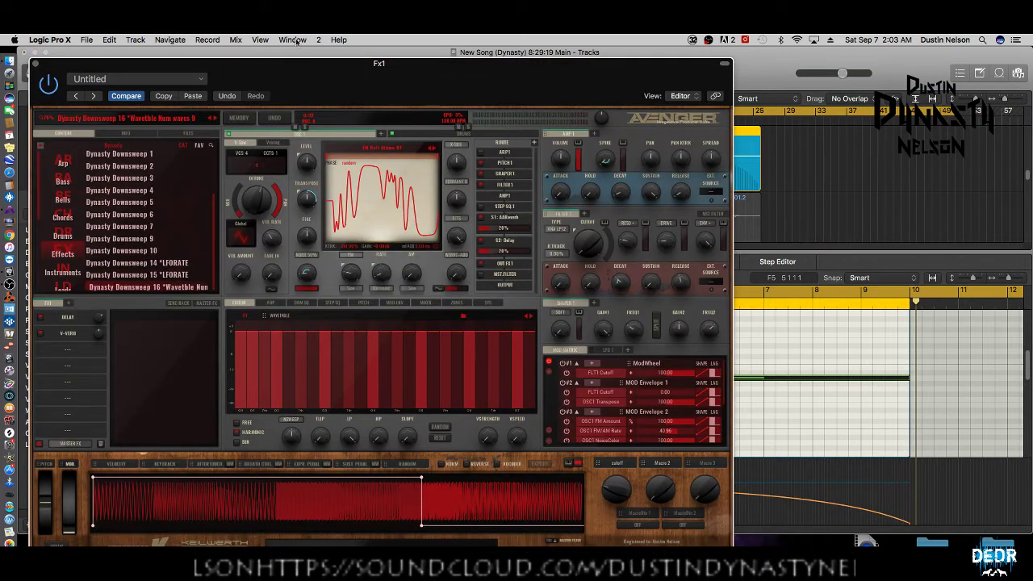
drag(305, 73, 373, 59)
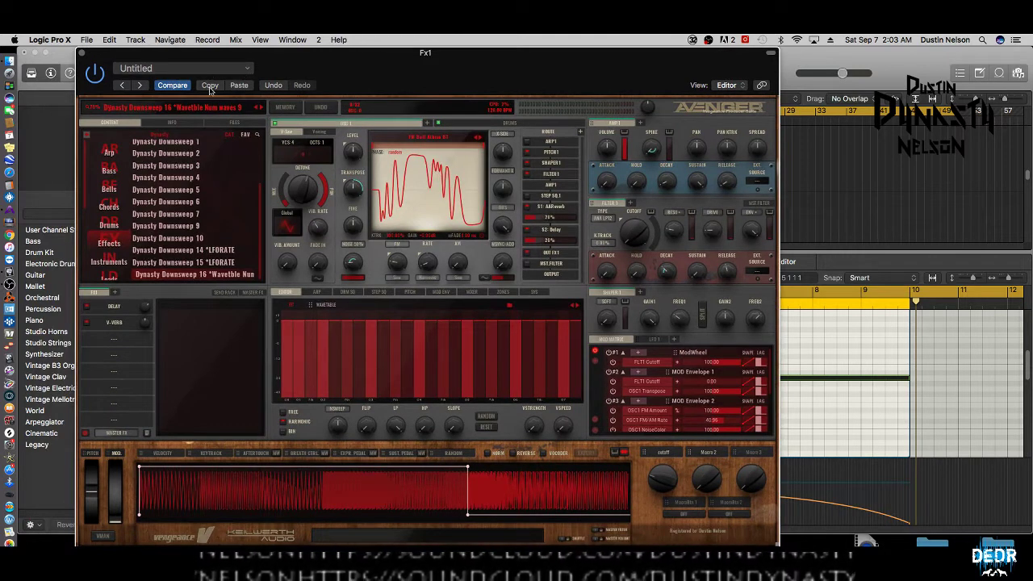
click(324, 307)
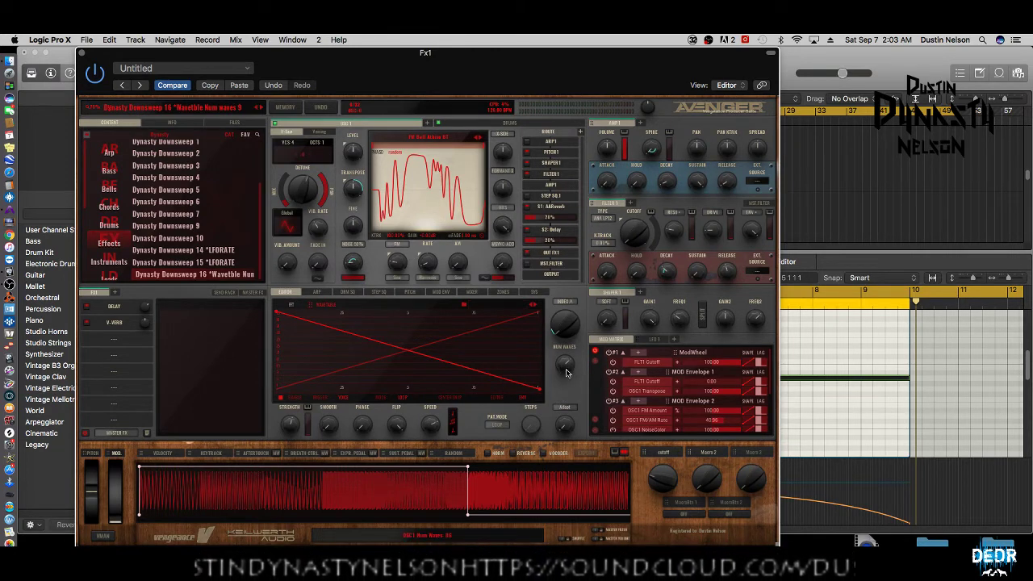
drag(566, 372, 572, 465)
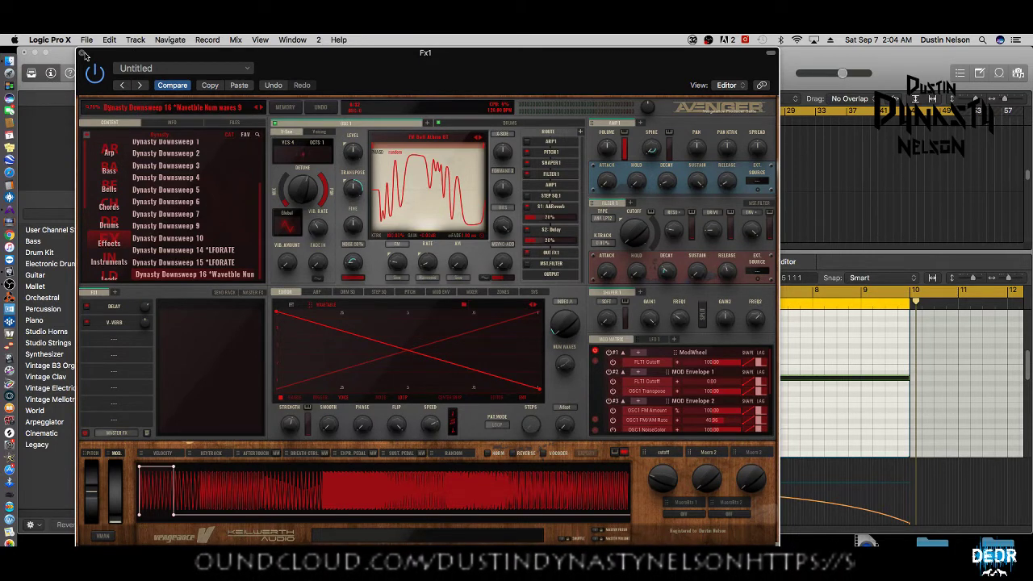
Play the song while raising OSC1's Num Waves to 42, and dismiss the synchronization error.
key(space)
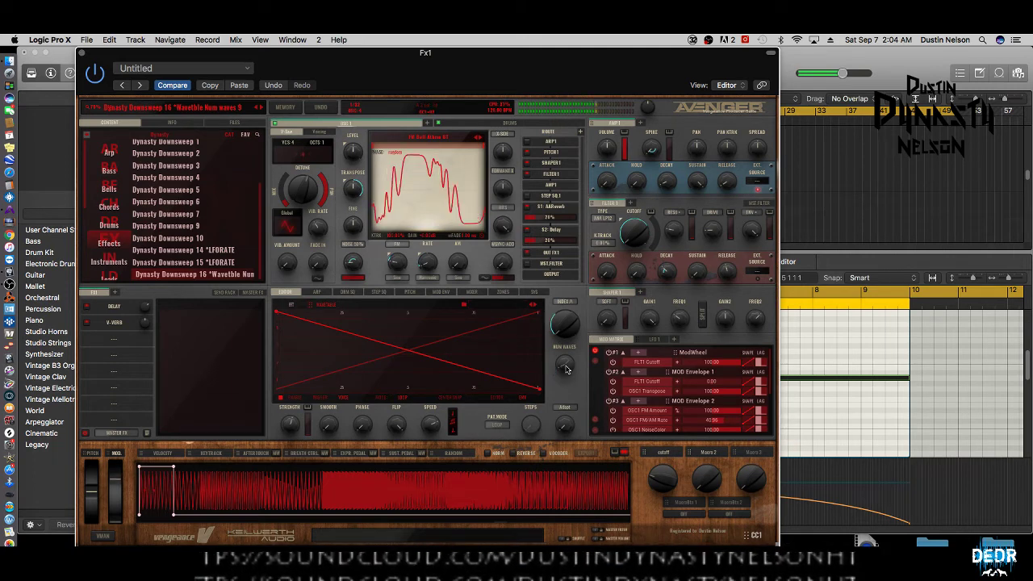
mouse_move(566, 368)
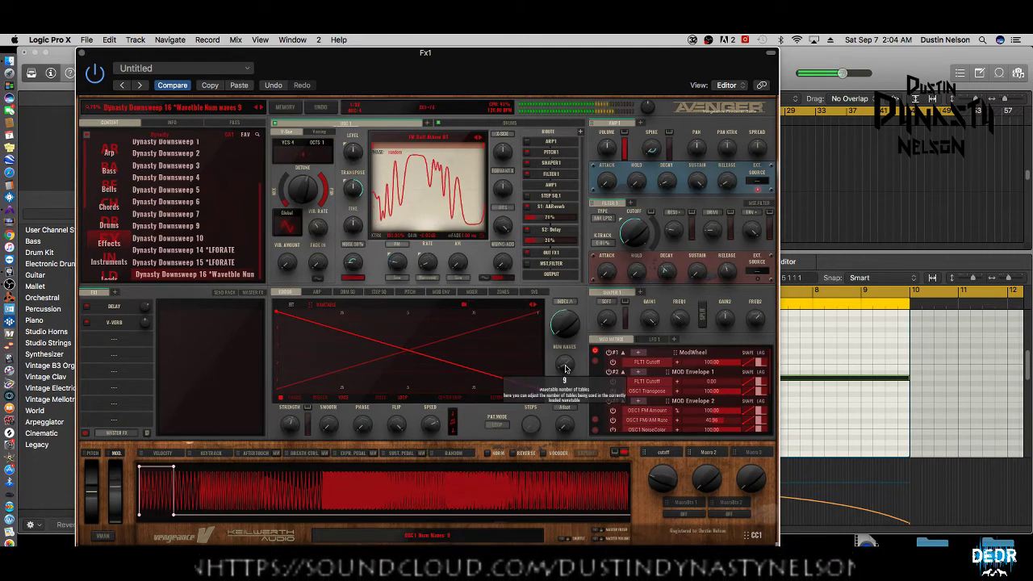
mouse_move(566, 368)
mouse_down()
mouse_move(582, 286)
mouse_move(570, 364)
mouse_up()
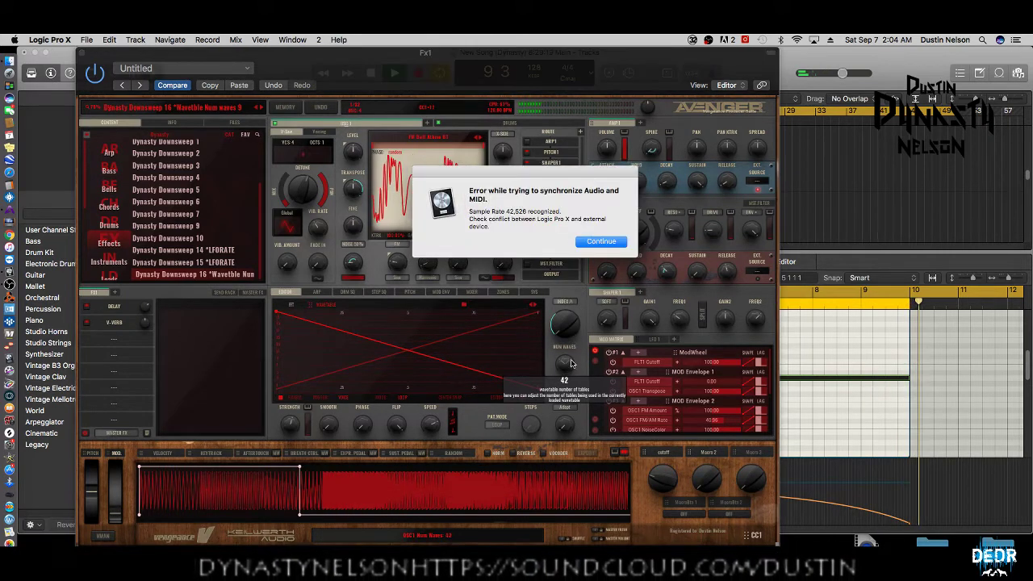
click(603, 242)
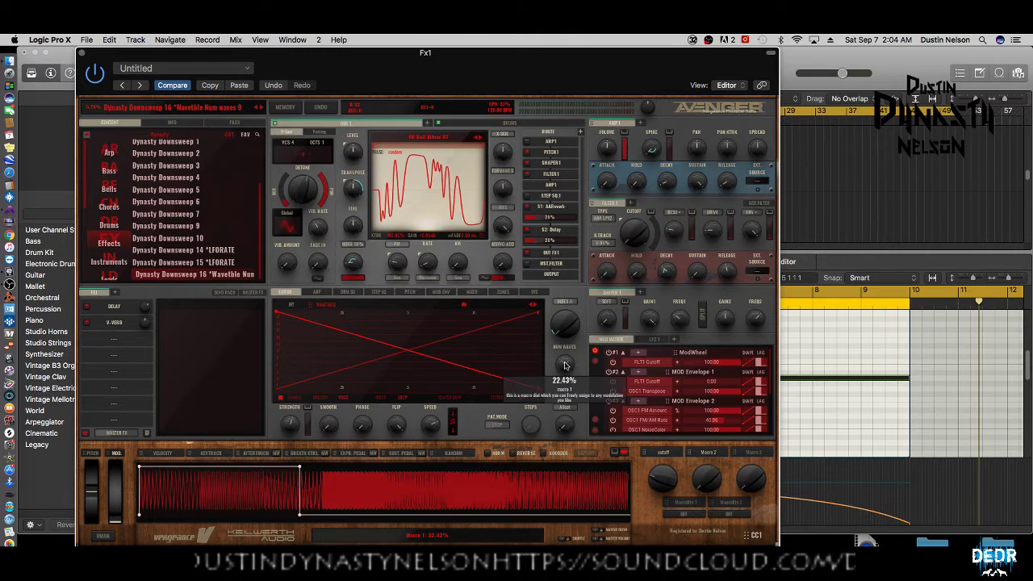
Lower OSC1's Num Waves to 9 and close the Avenger window.
scroll(565, 352, up, 10)
scroll(566, 375, down, 20)
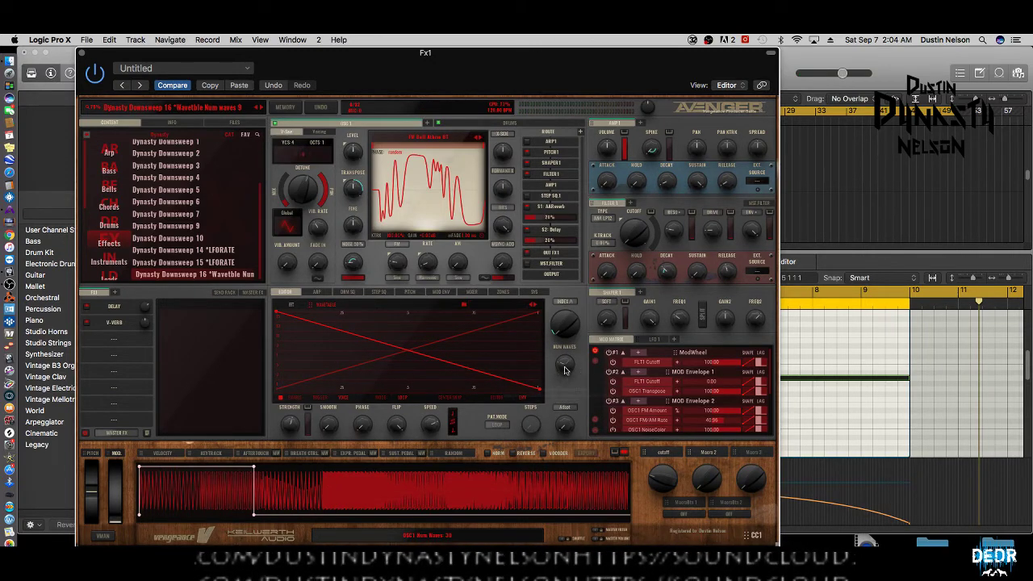
scroll(568, 376, down, 8)
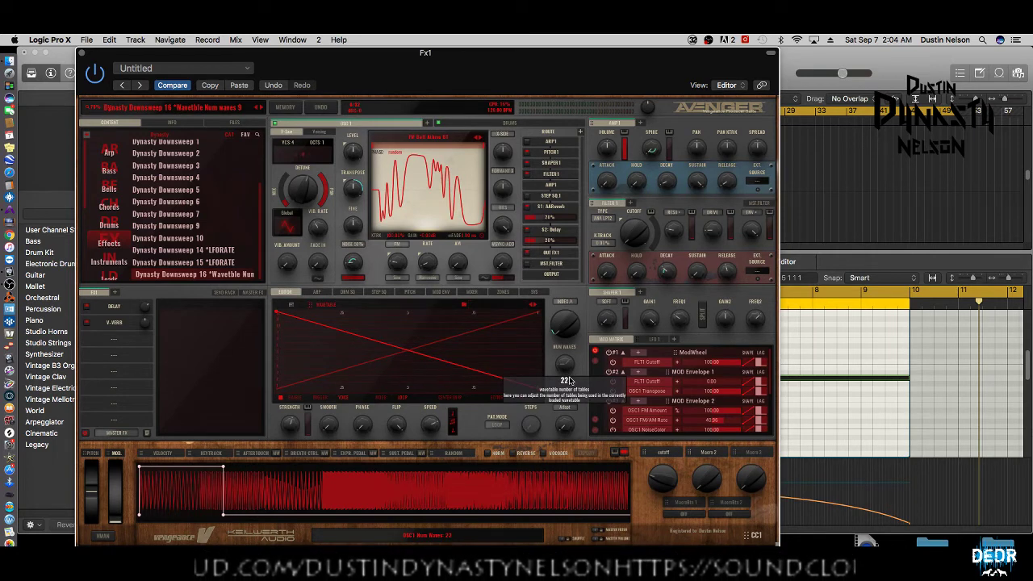
scroll(569, 379, down, 3)
scroll(572, 383, down, 10)
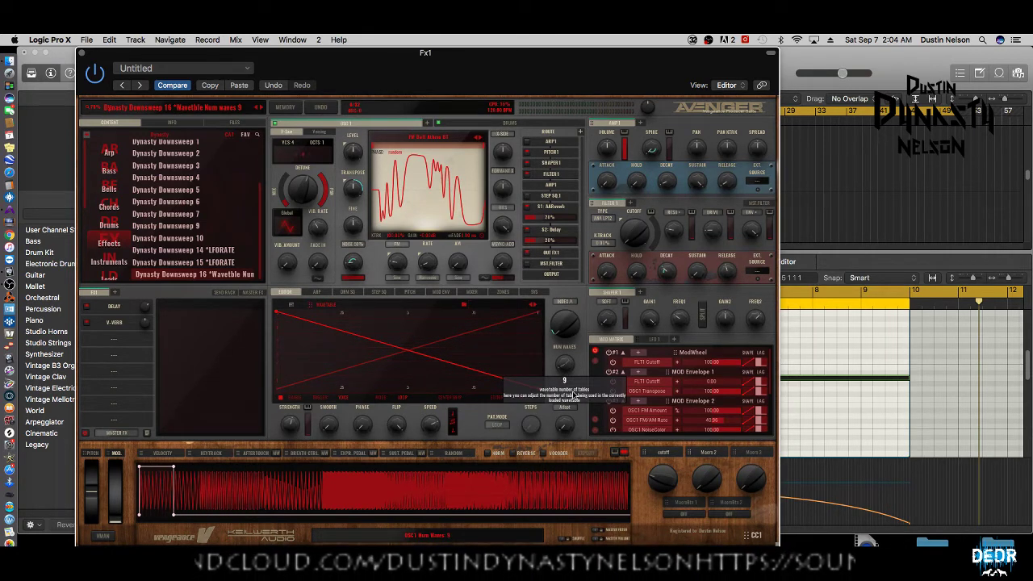
click(80, 53)
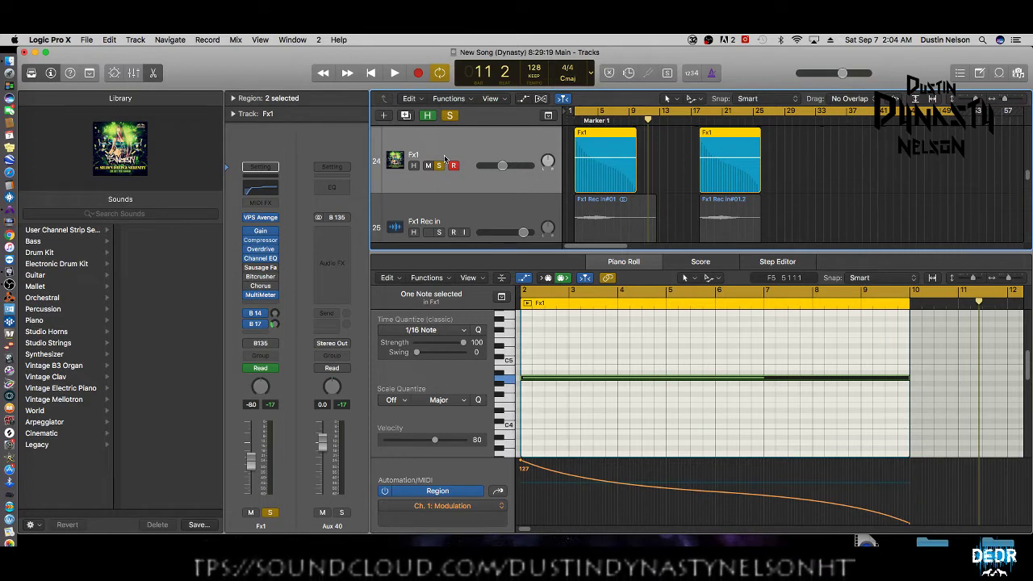
Show track automation and set the Fx1 track's automation mode to Latch.
key(a)
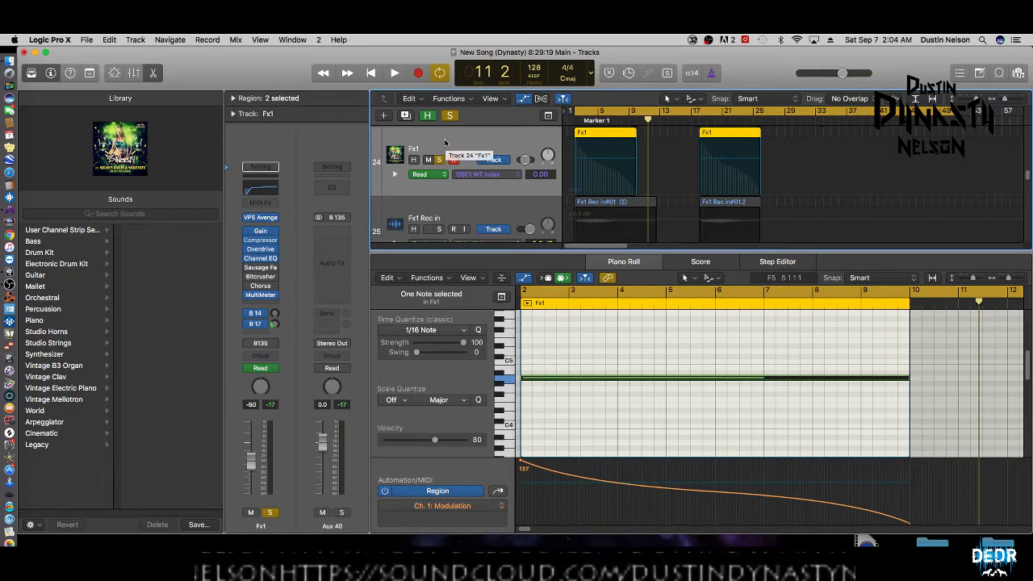
click(421, 174)
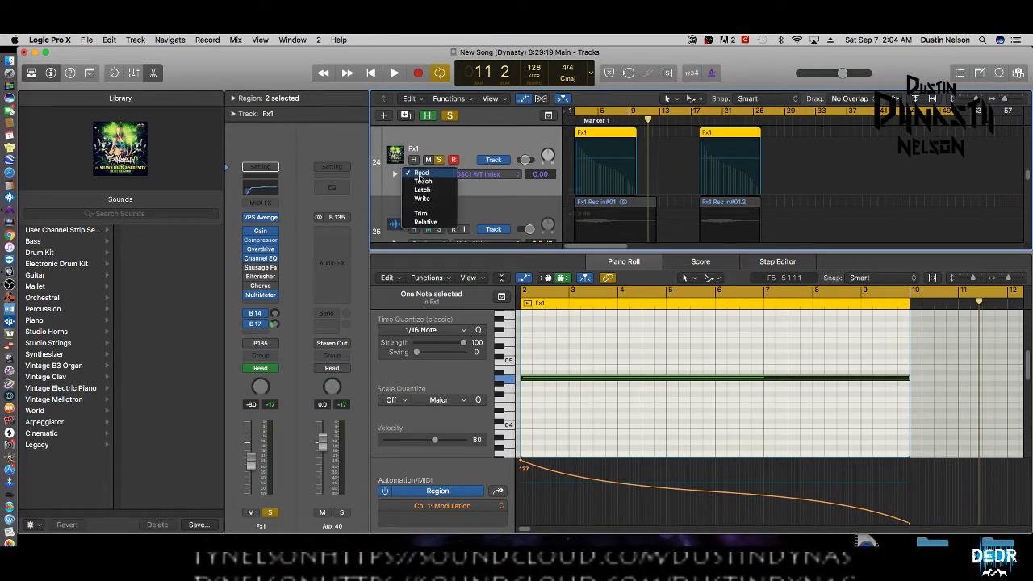
click(422, 189)
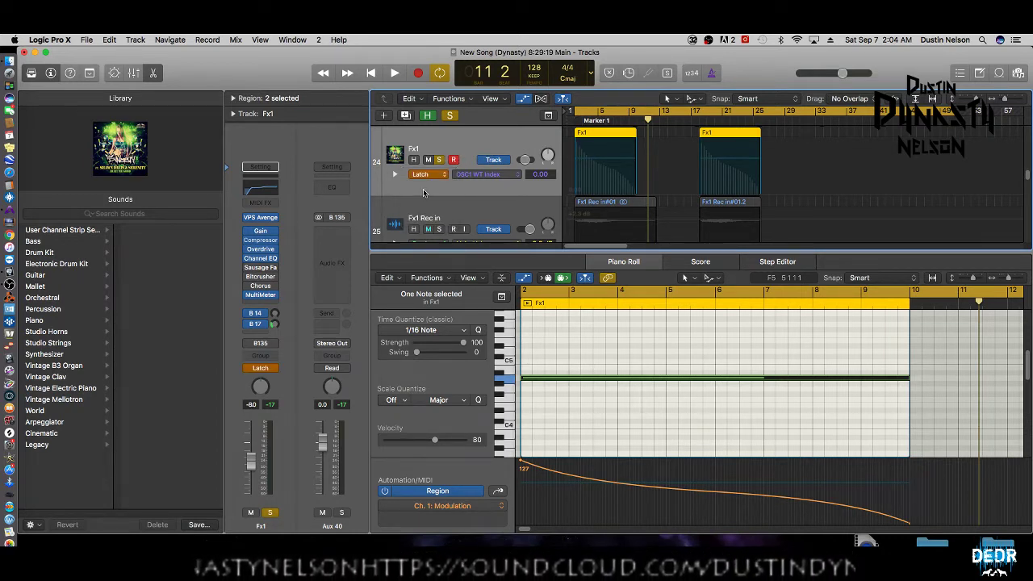
Reopen Avenger on Fx1, reset OSC1's Num Waves to the full wavetable during playback, and close the plug-in window.
click(259, 213)
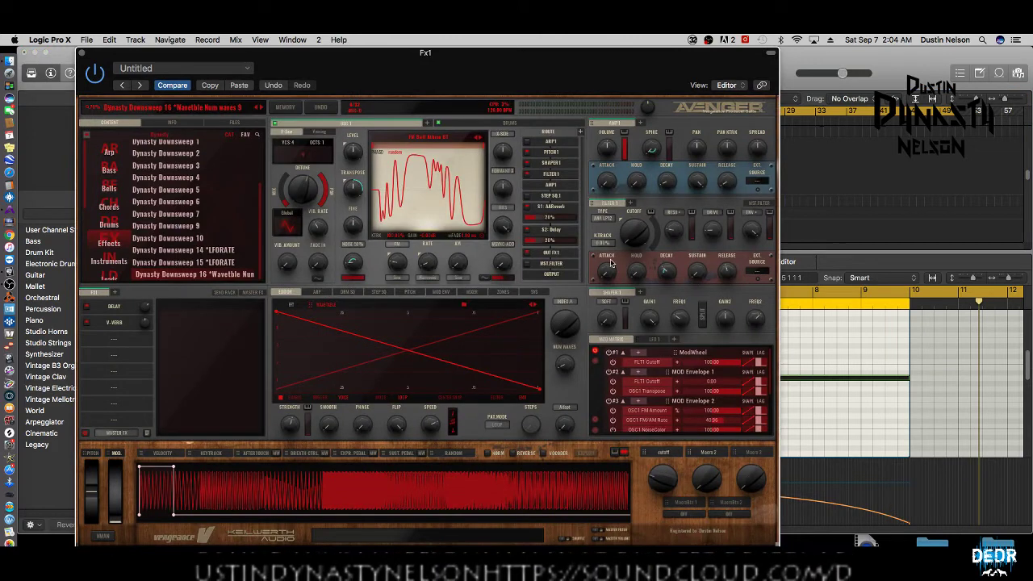
drag(530, 64, 486, 65)
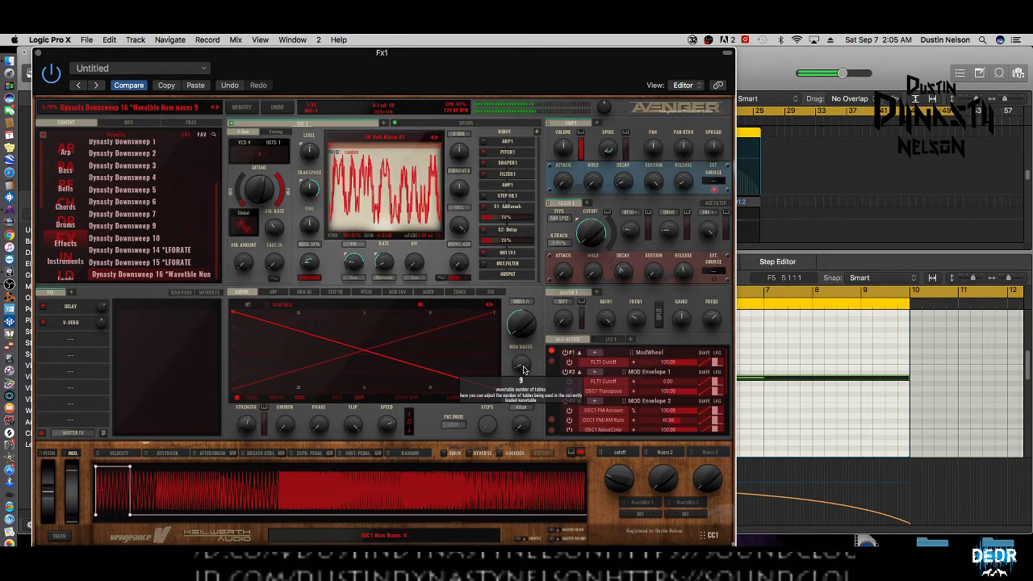
double_click(524, 370)
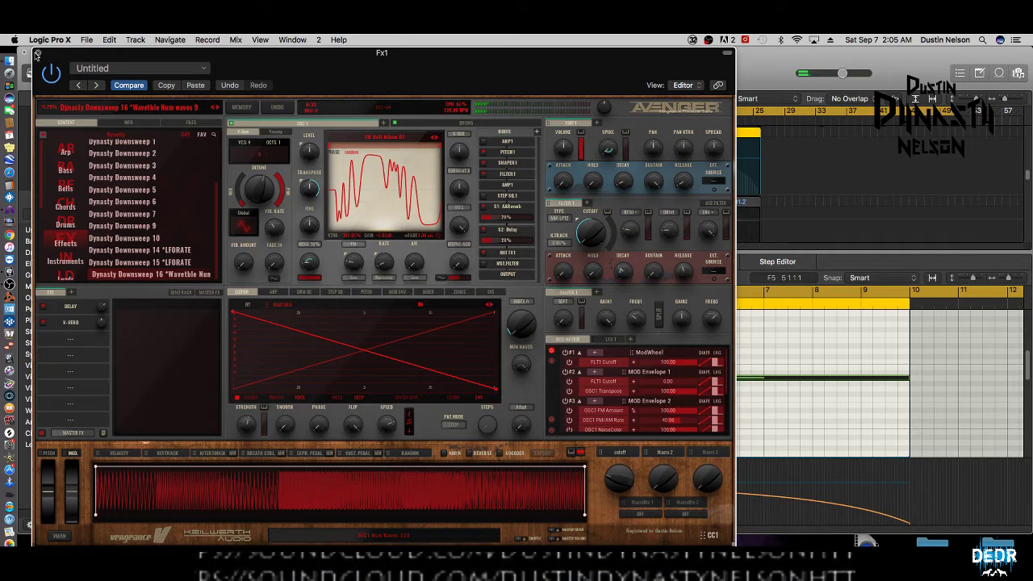
click(36, 54)
Set the Fx1 track's automation mode to Read and reopen its Avenger instrument.
click(421, 175)
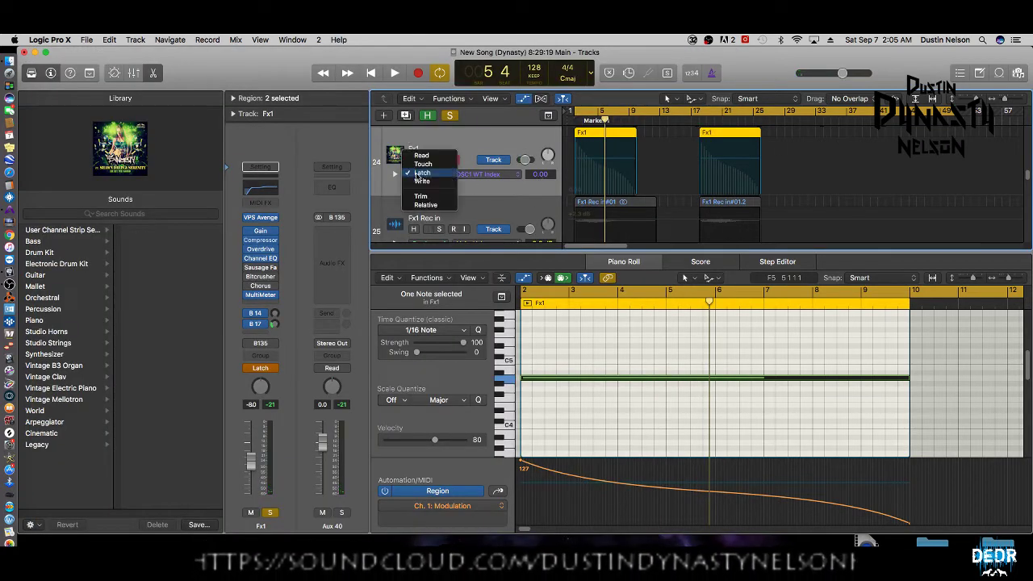
click(419, 154)
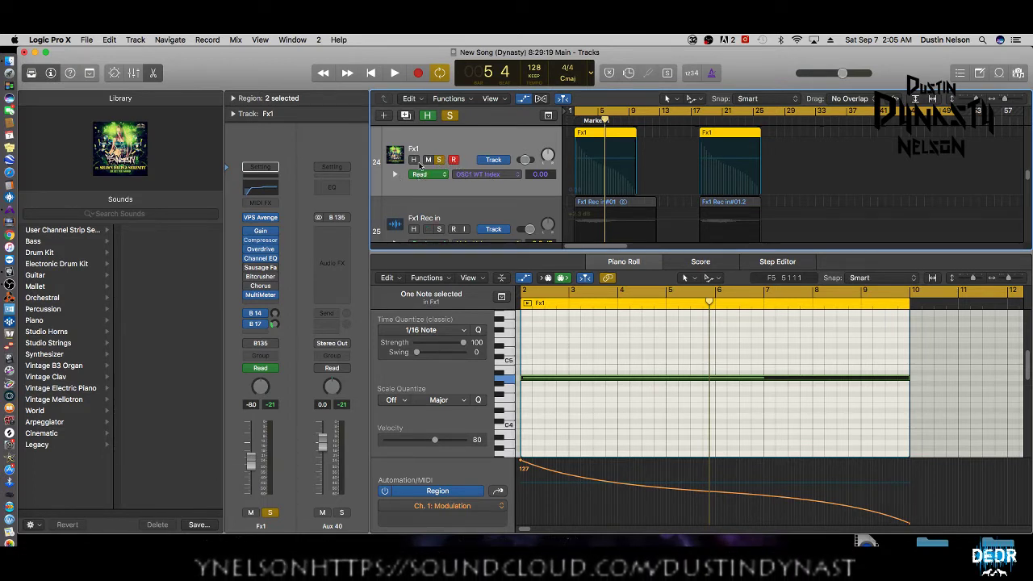
click(261, 218)
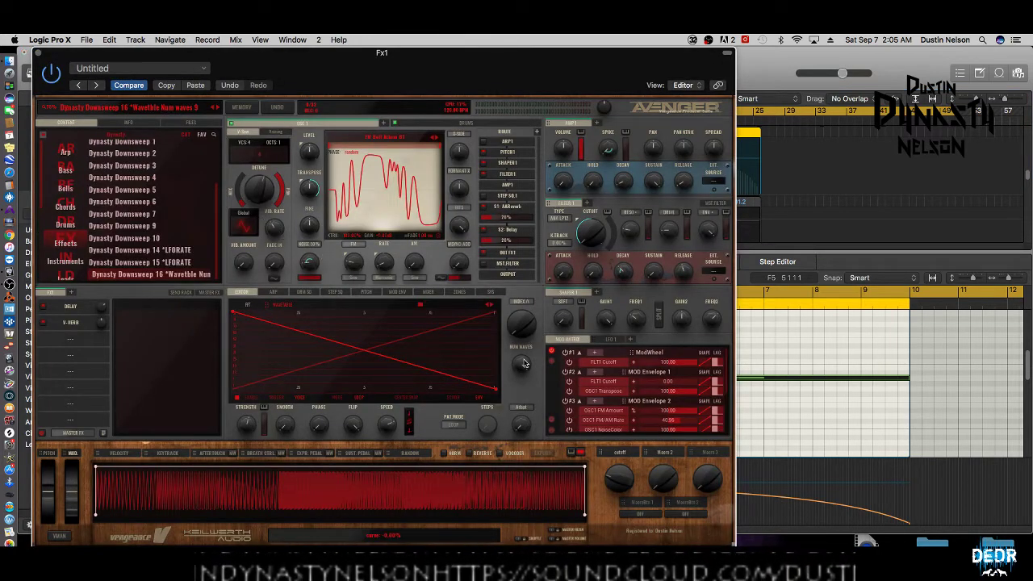
Set OSC1's Num Waves to 9 in Fx1's Avenger instrument and close the plug-in window.
mouse_move(522, 365)
mouse_down()
mouse_move(524, 525)
mouse_move(522, 372)
mouse_move(526, 385)
mouse_up()
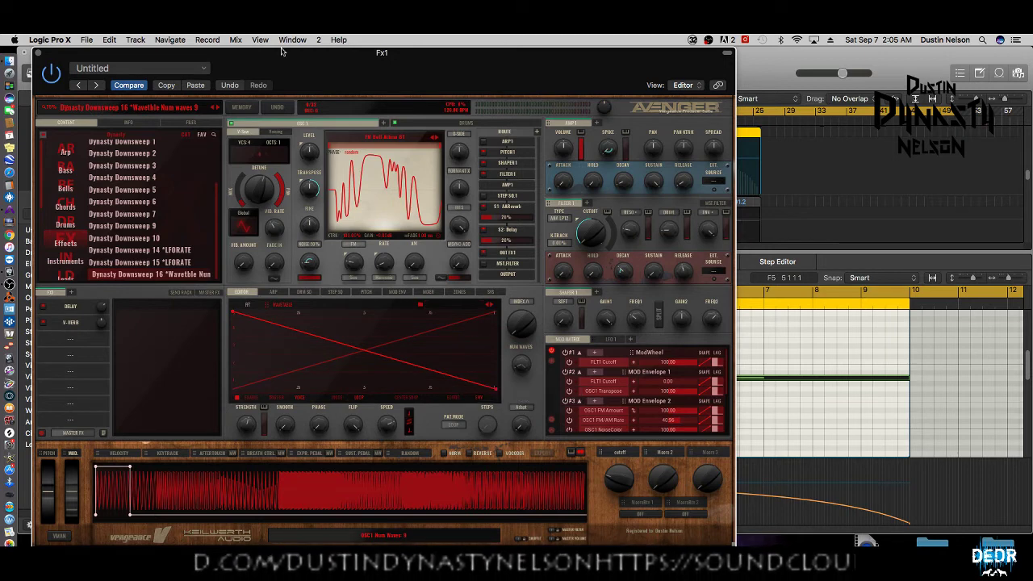
key(y)
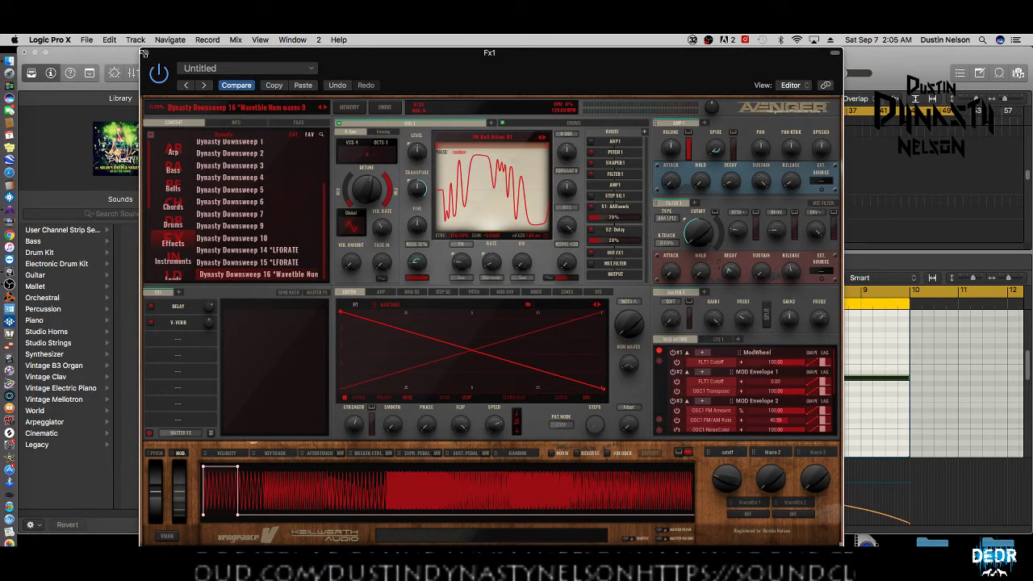
key(super+w)
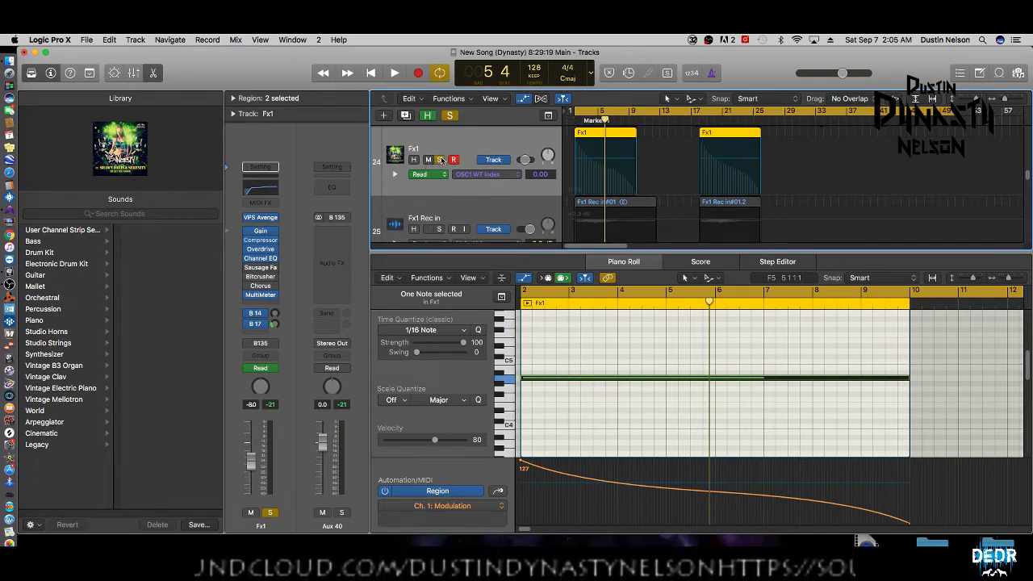
Hide track automation and close the lower editor pane so the zoomed-out tracks area has the full height.
key(a)
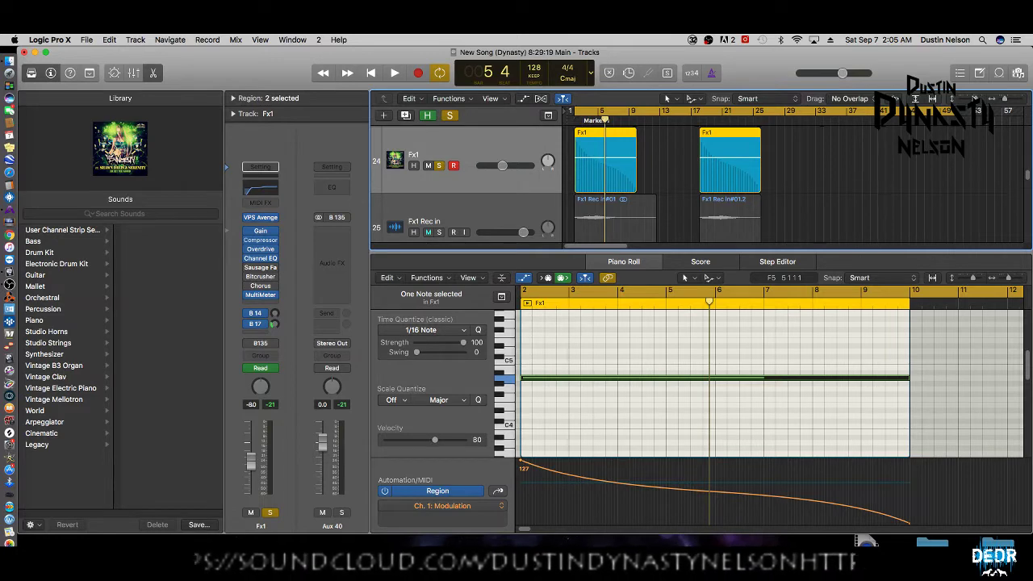
drag(977, 98, 1002, 99)
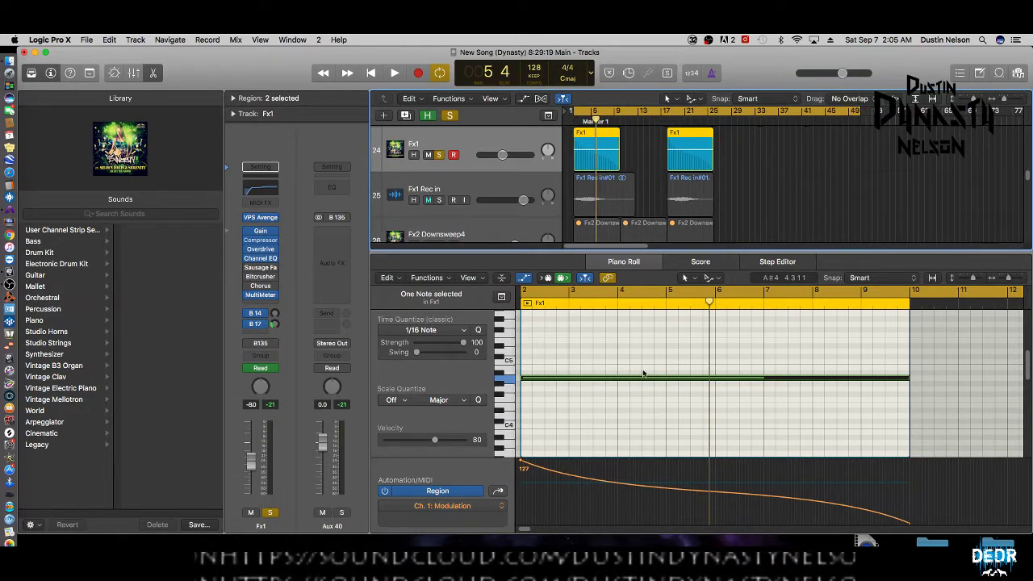
key(x)
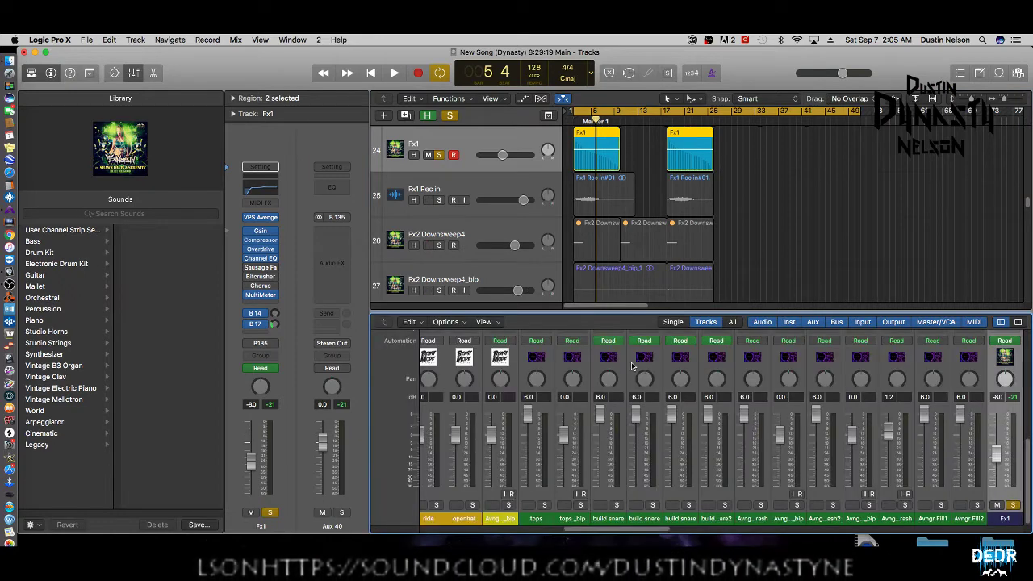
key(x)
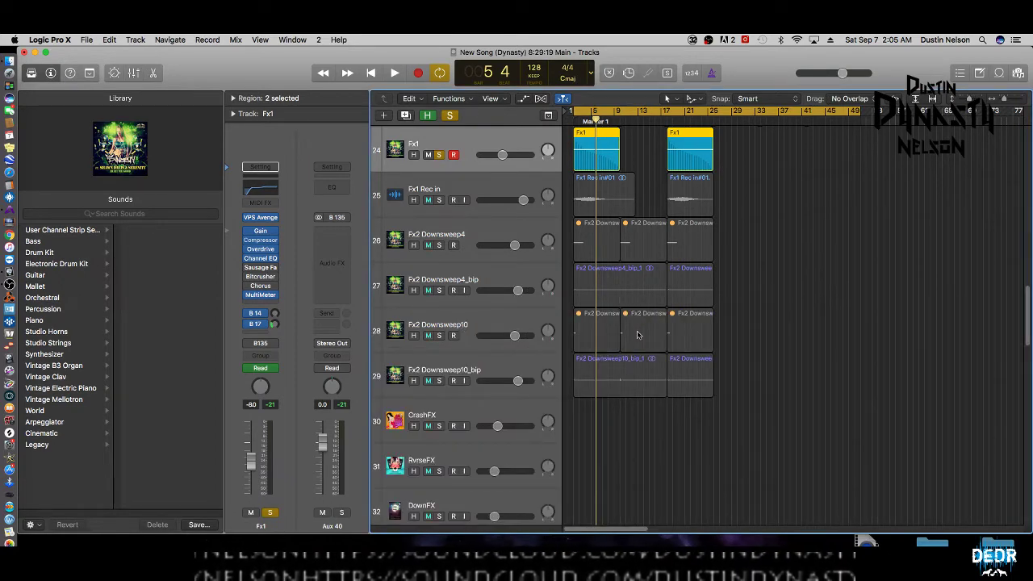
Create one new audio track directly below the Fx1 track.
scroll(494, 211, up, 2)
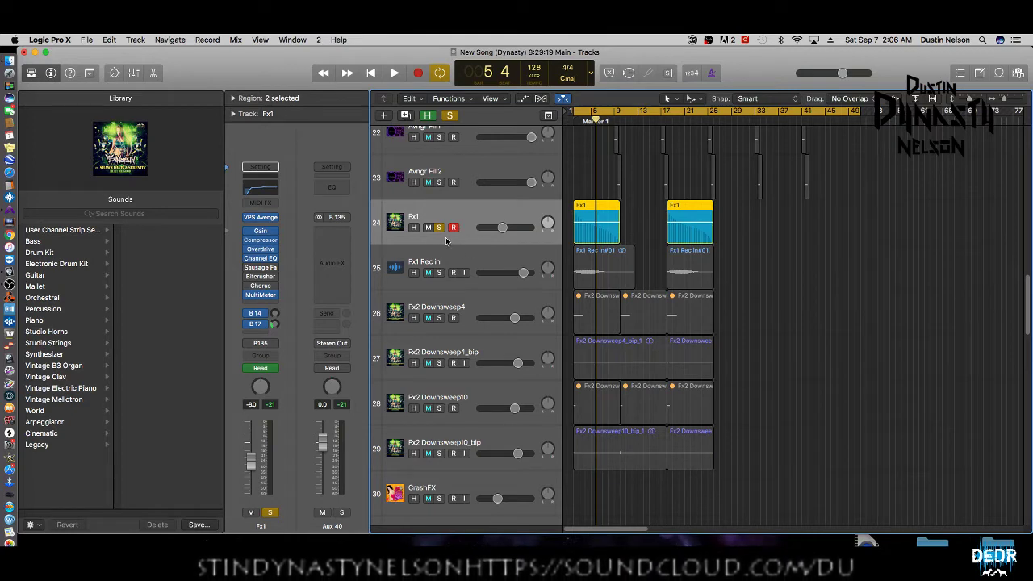
click(384, 117)
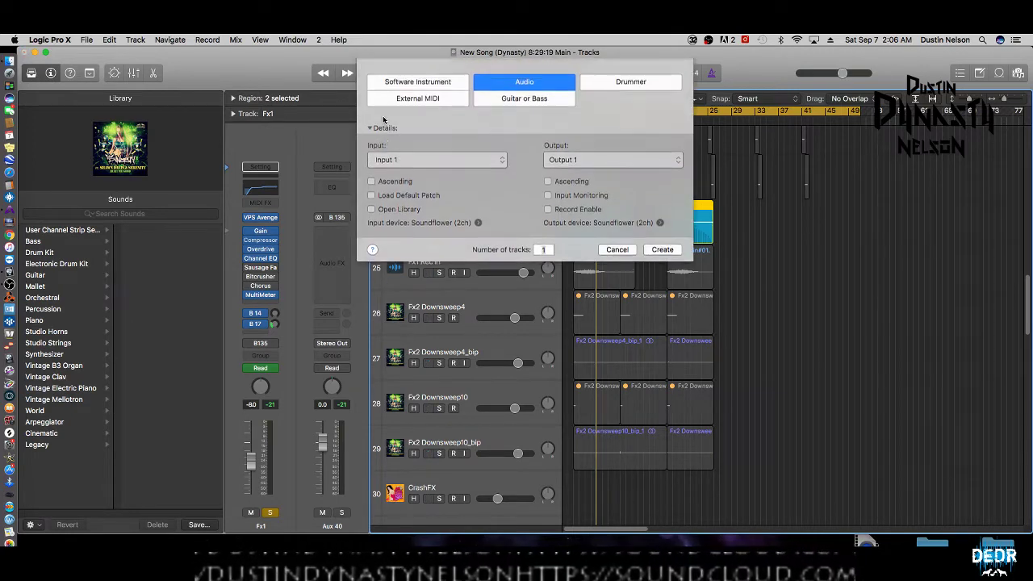
click(659, 252)
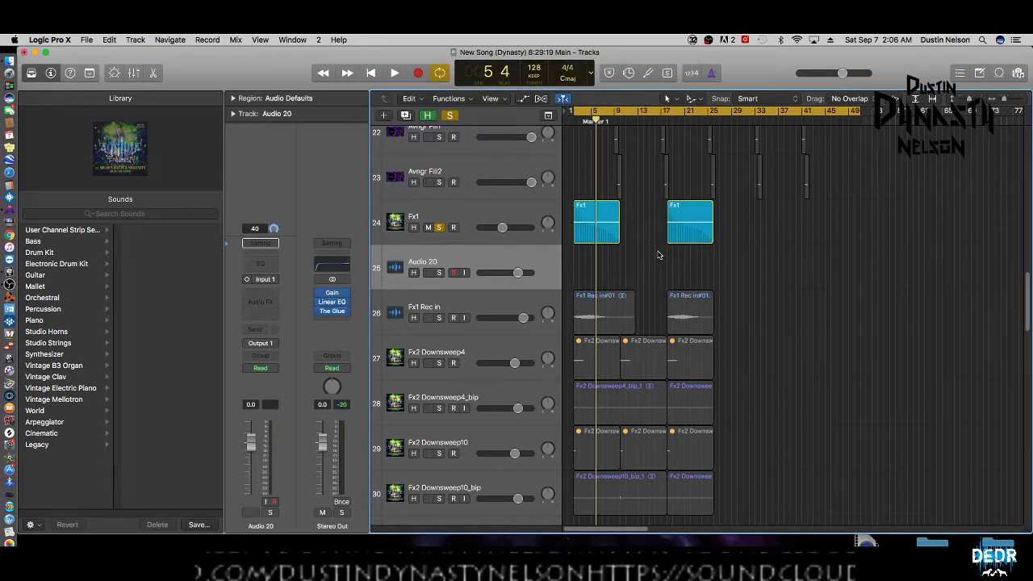
Route the Fx1 track's output to the unused Bus 136.
click(430, 213)
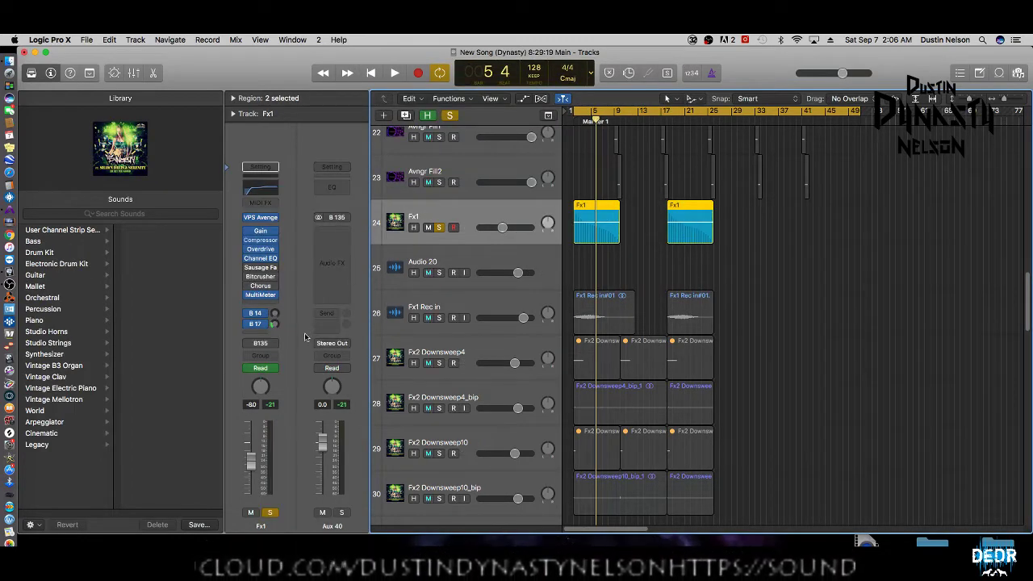
click(263, 345)
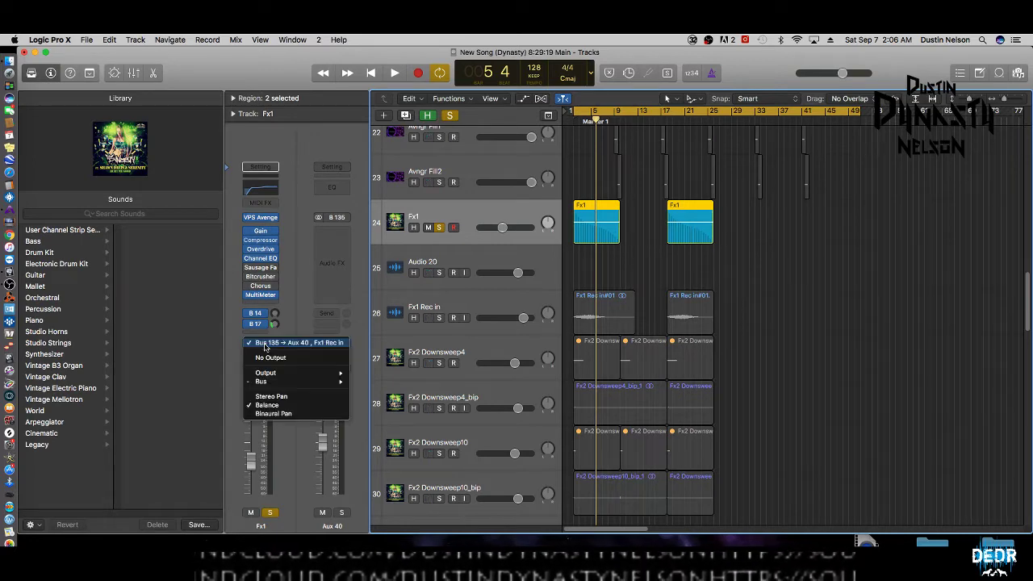
mouse_move(273, 382)
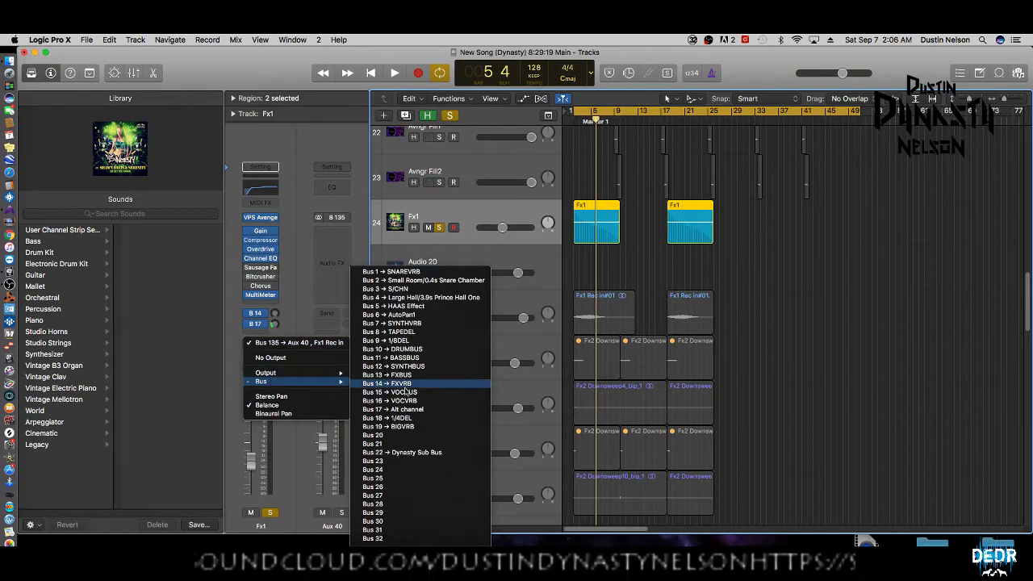
mouse_move(440, 574)
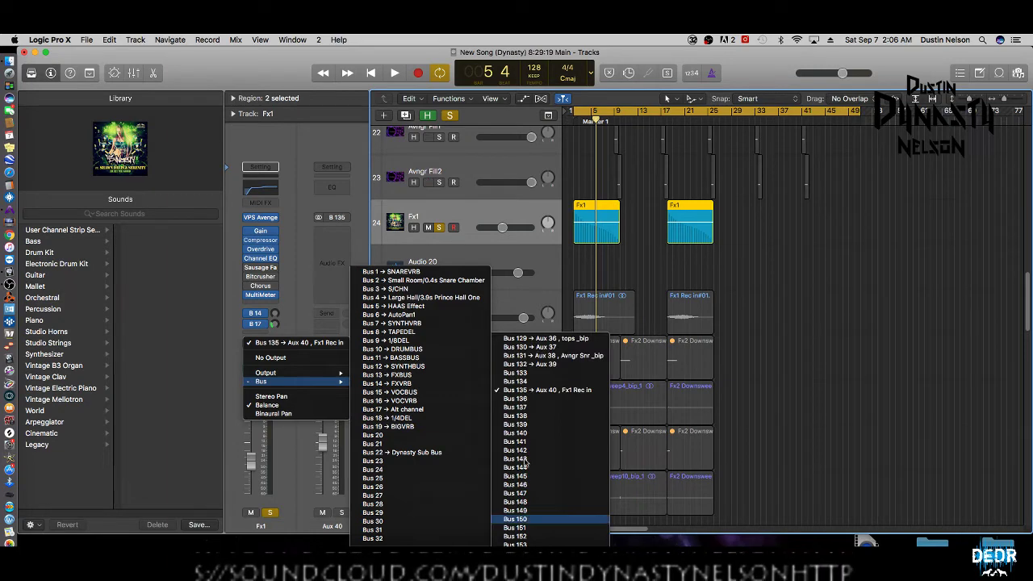
click(548, 390)
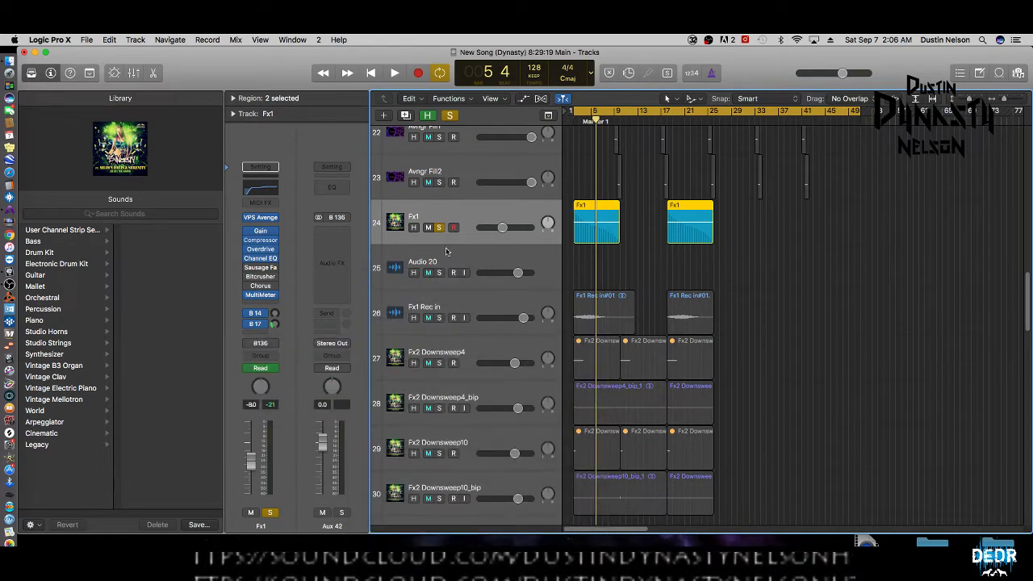
Solo the Audio 20 track and set its input to Bus 136.
click(446, 251)
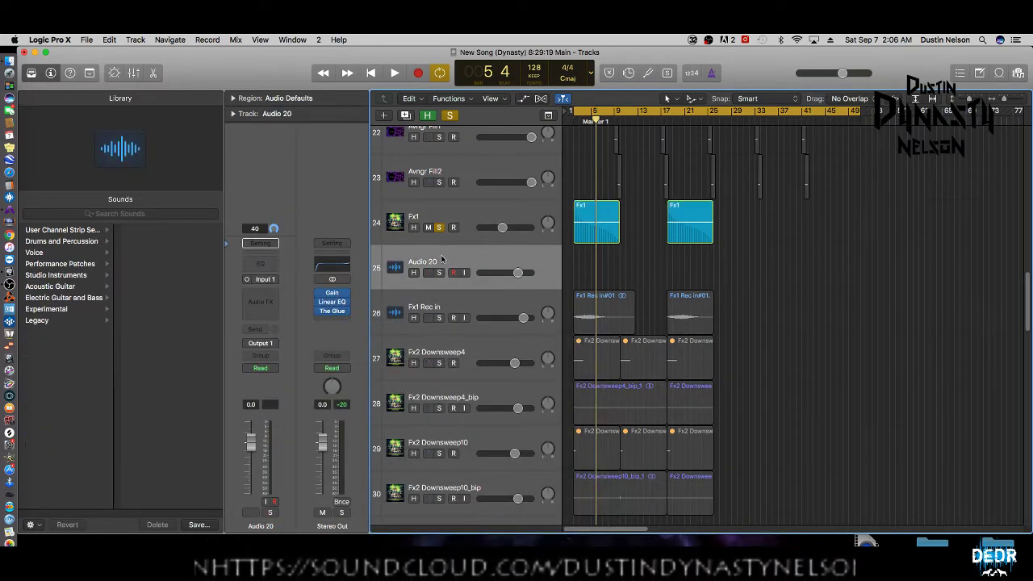
click(440, 273)
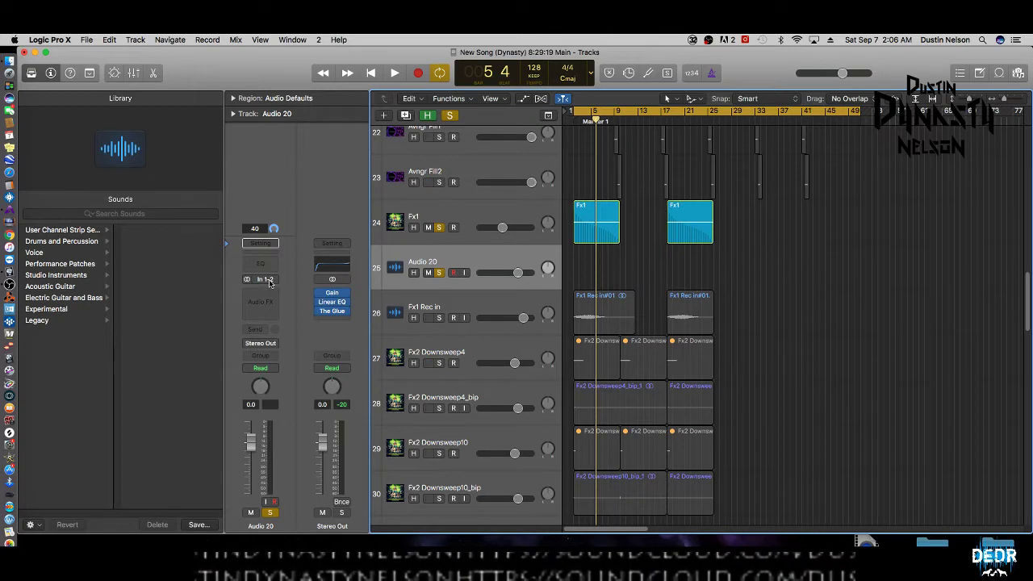
click(268, 280)
mouse_move(278, 317)
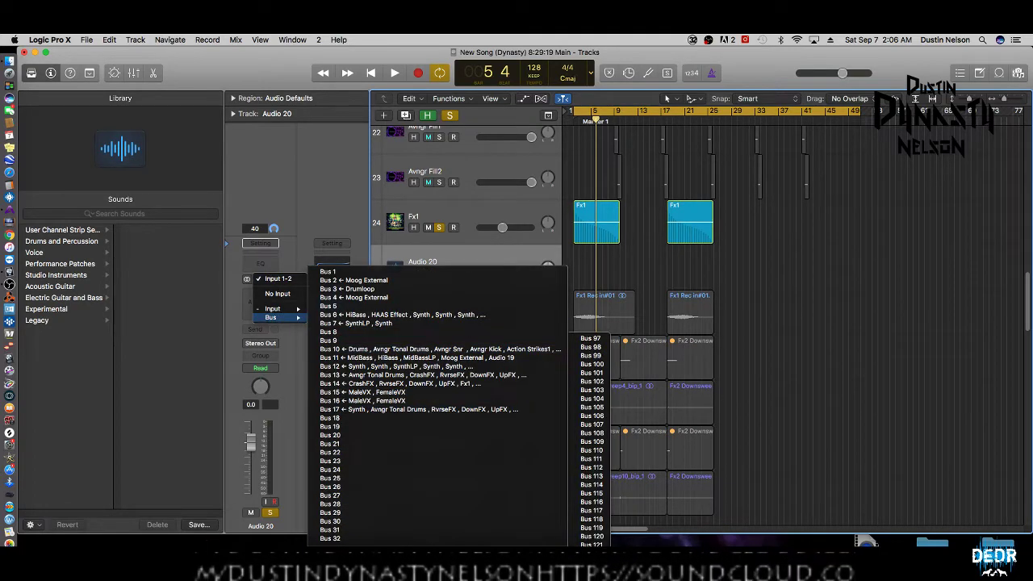
click(601, 398)
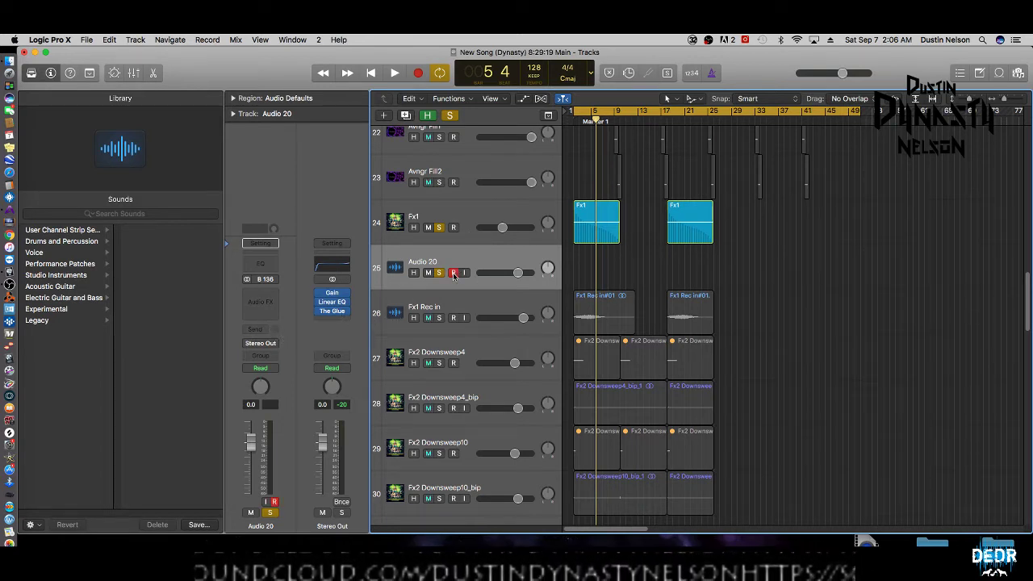
Record-enable the Fx1 and Audio 20 tracks and reopen Fx1's Avenger instrument.
click(454, 228)
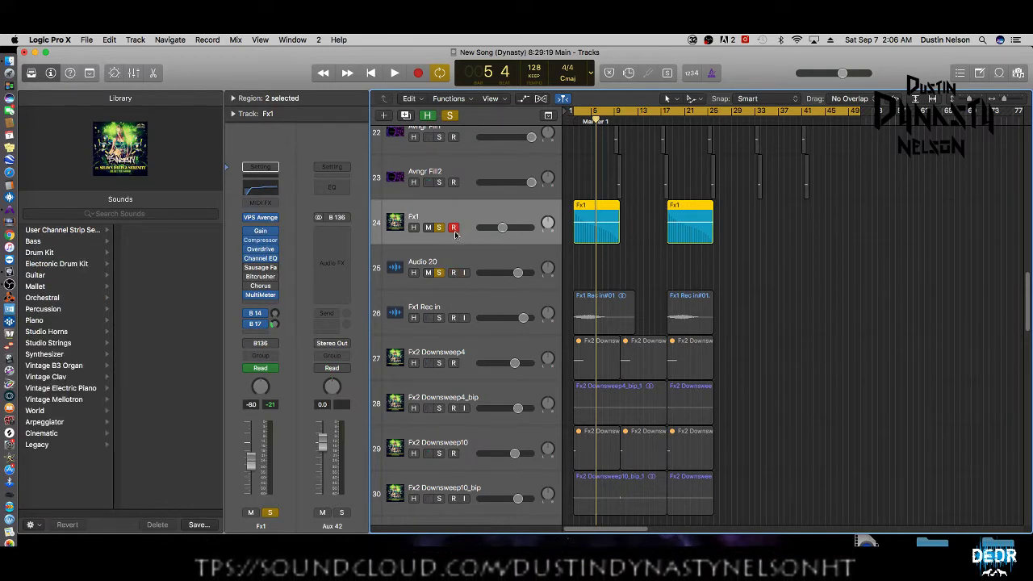
click(430, 260)
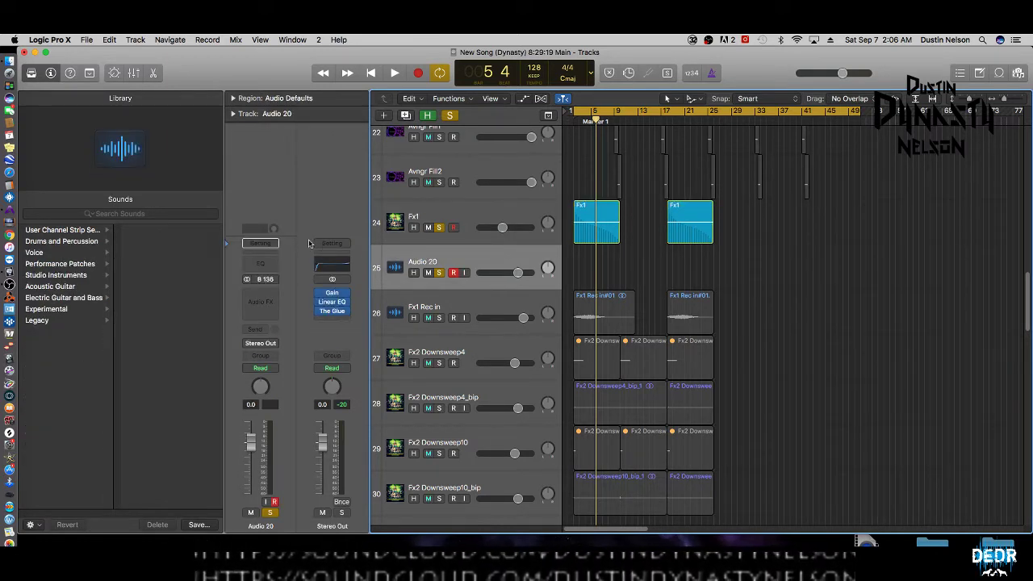
key(Up)
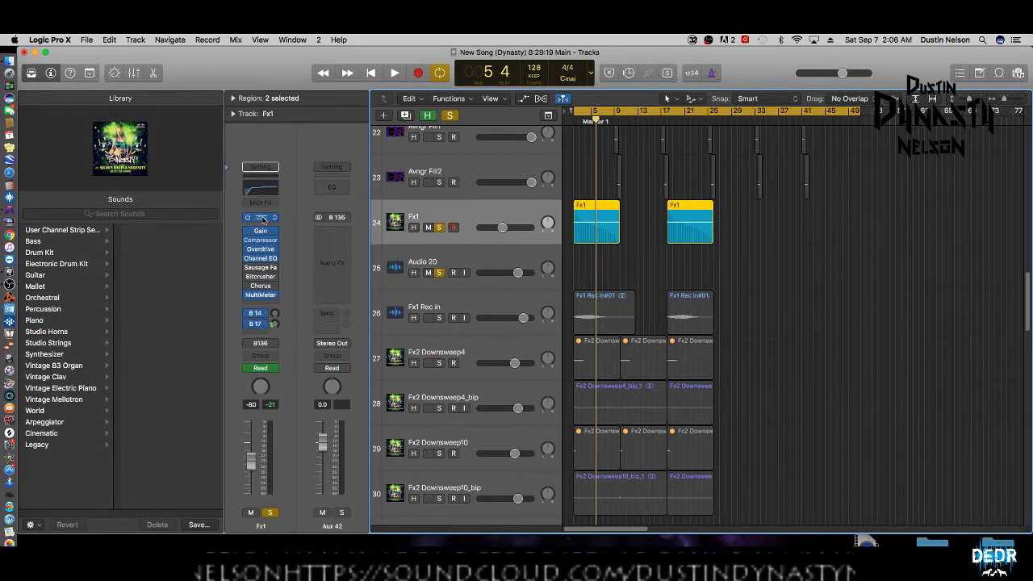
click(261, 219)
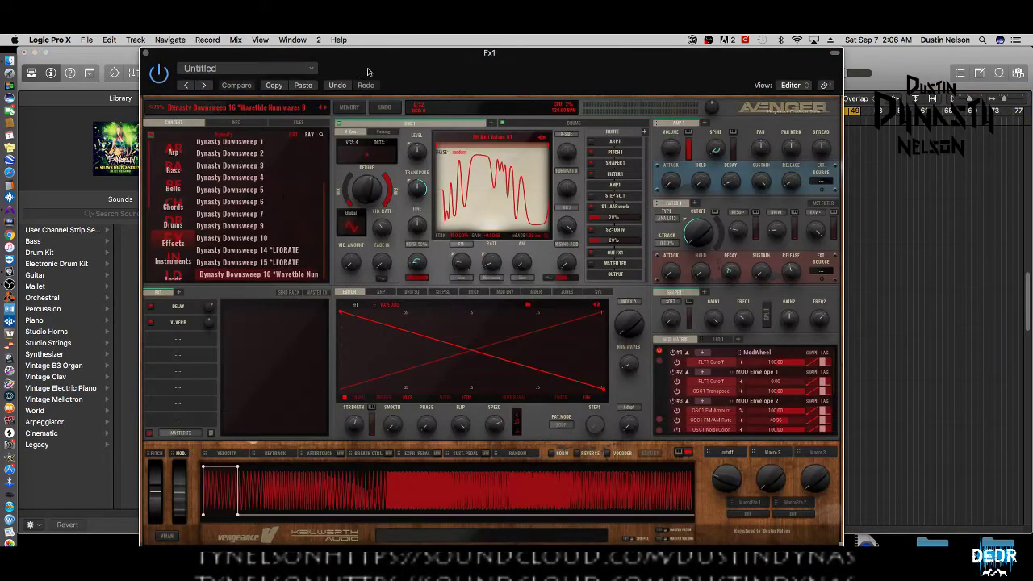
Place the Avenger window beside the tracks area and zoom the timeline in on the first Fx1 region from bar 2.
drag(387, 63, 91, 37)
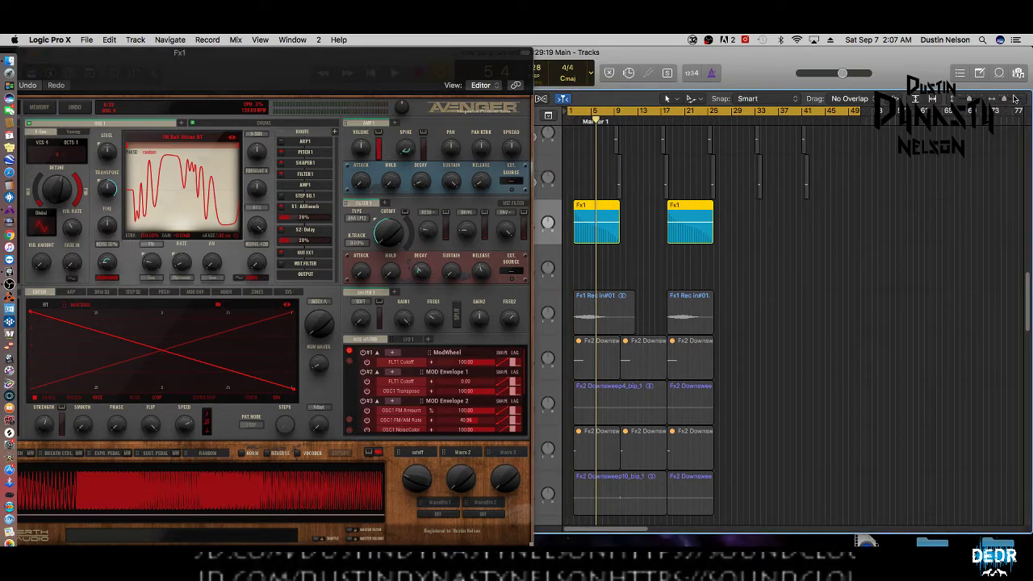
drag(1004, 99, 1010, 102)
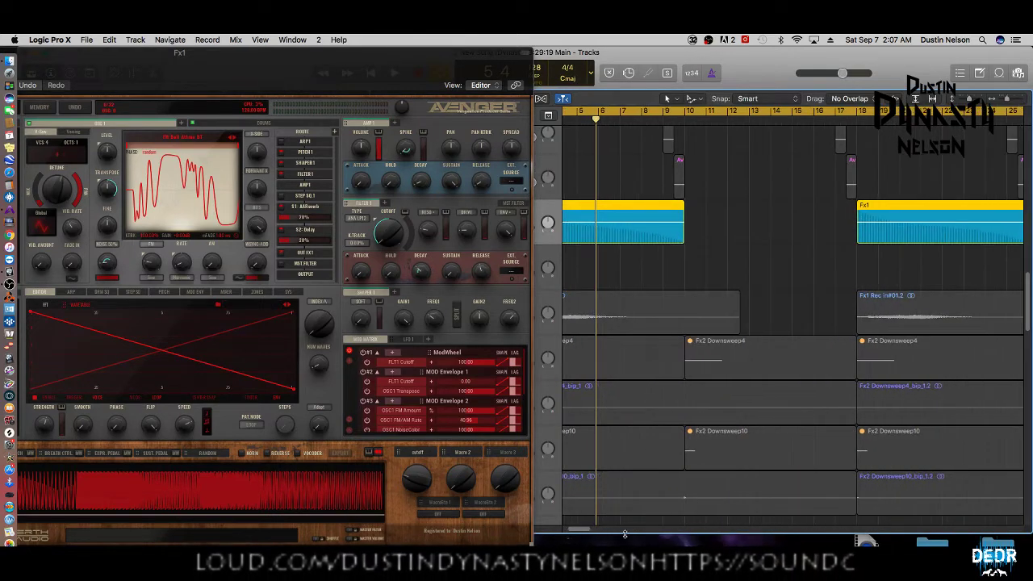
drag(578, 530, 567, 528)
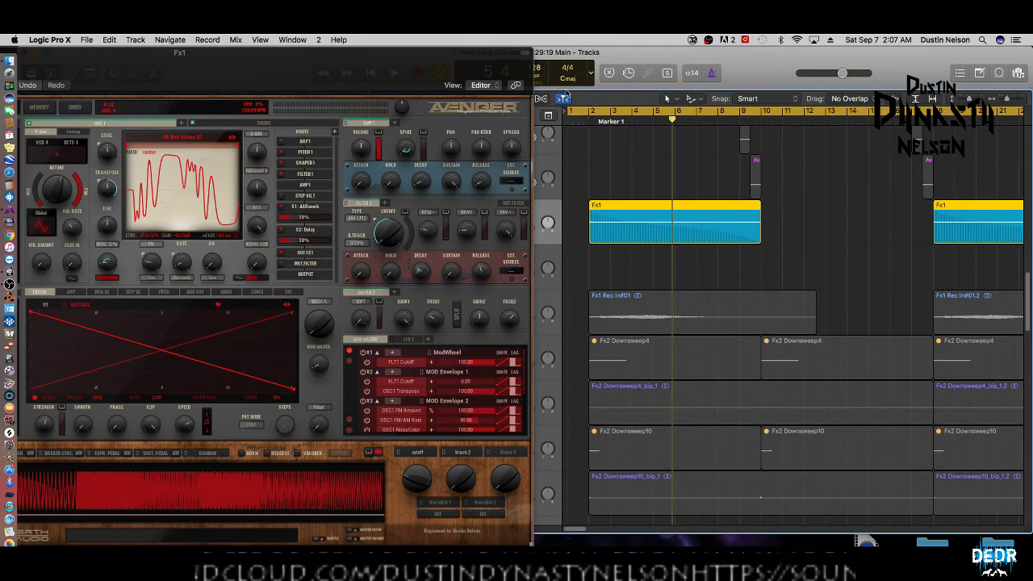
drag(571, 119, 578, 122)
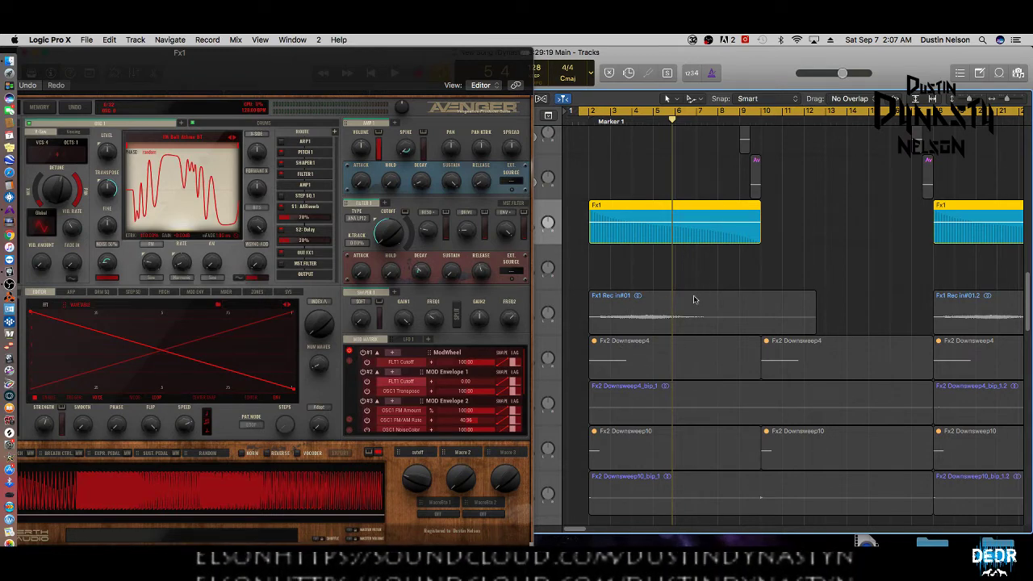
double_click(363, 66)
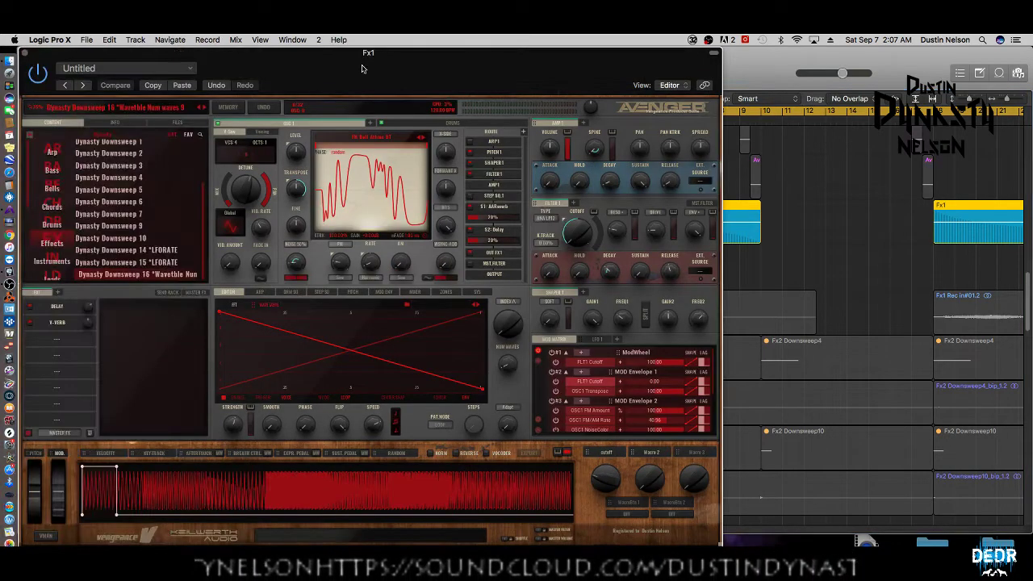
drag(487, 65, 310, 56)
Record Fx1 onto the Audio 20 track past bar 10 while sweeping OSC1's Num Waves up to 87, and close Avenger after stopping.
key(space)
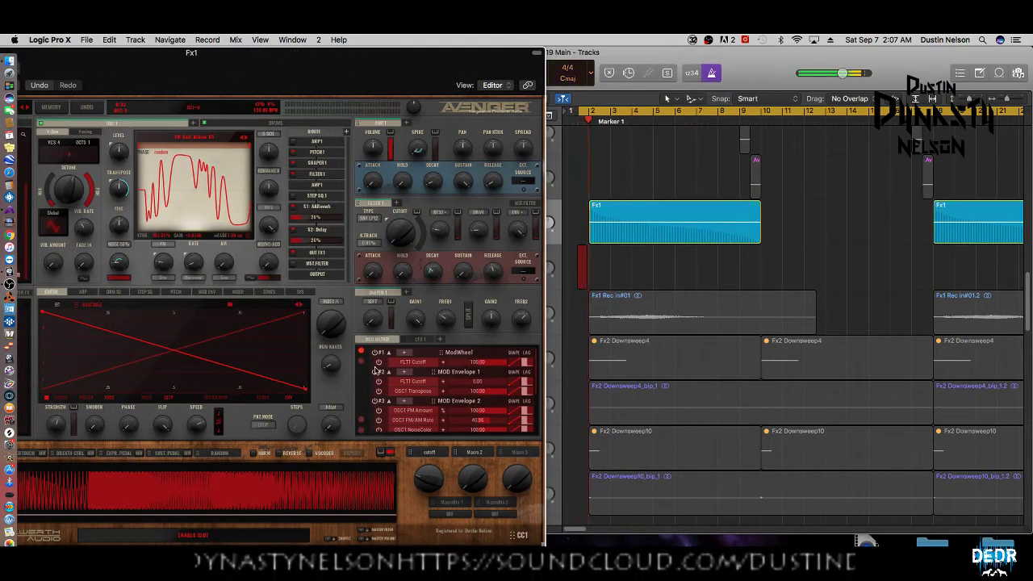
mouse_move(330, 369)
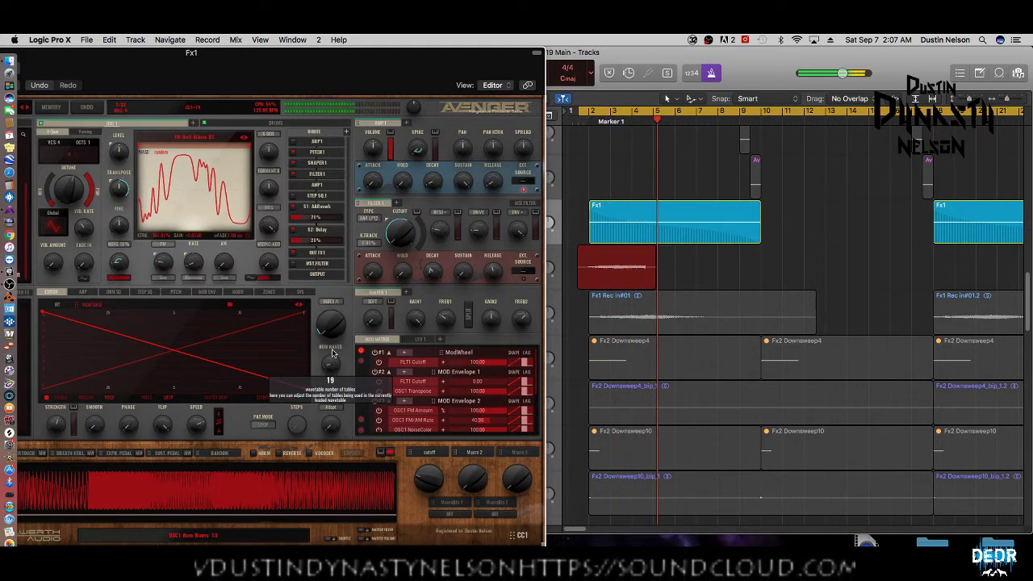
drag(330, 369, 335, 321)
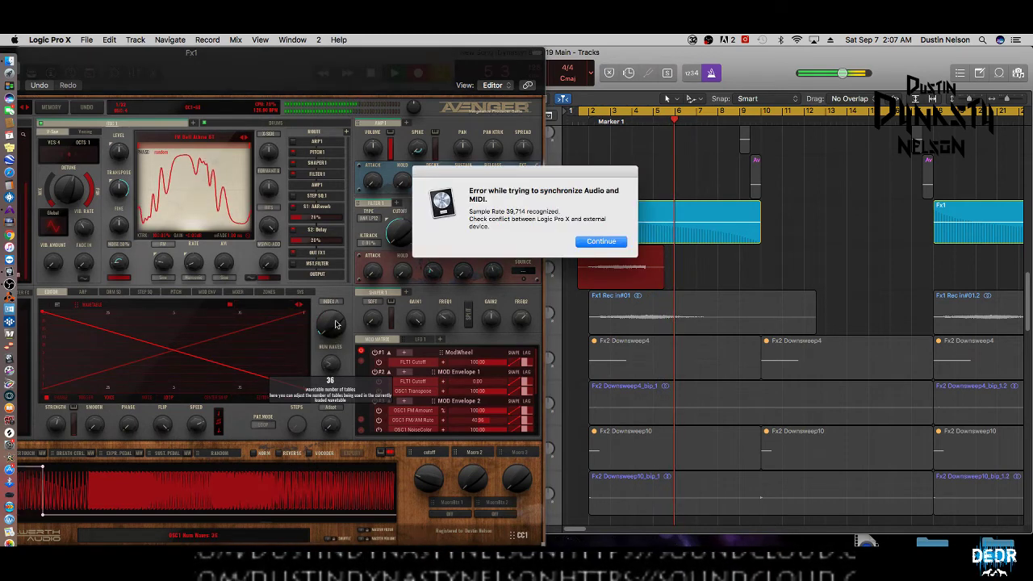
click(583, 243)
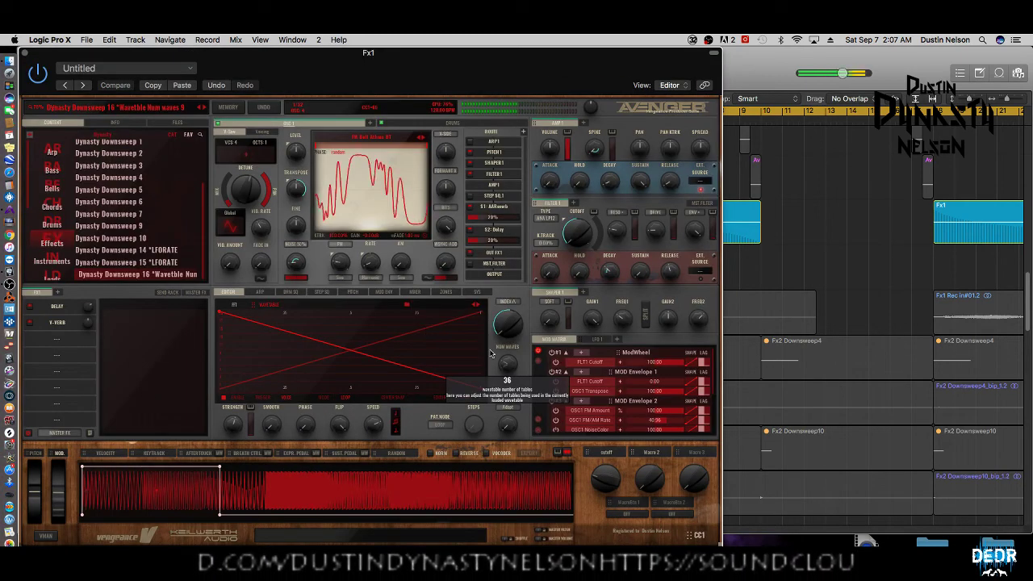
drag(510, 367, 533, 301)
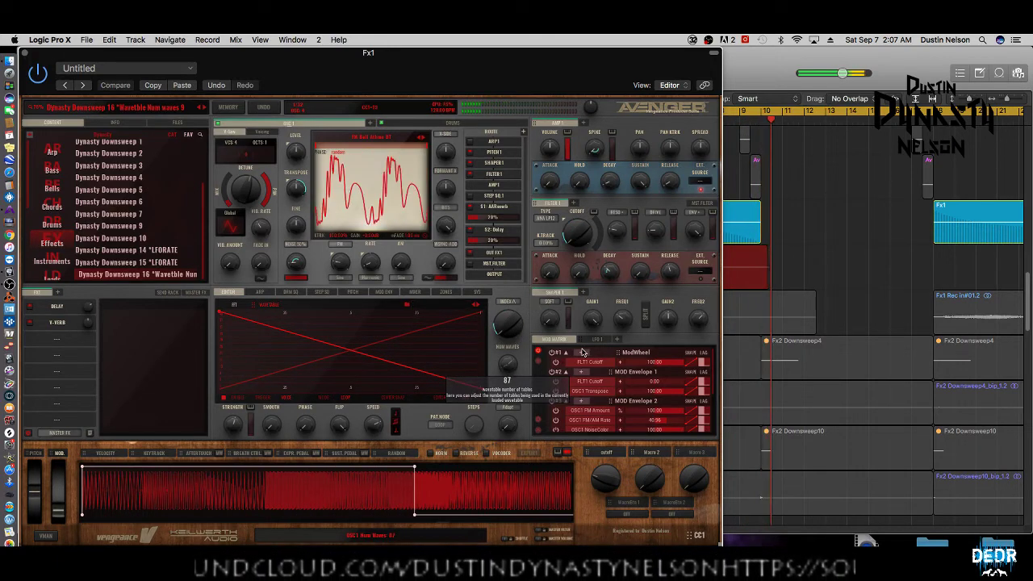
key(space)
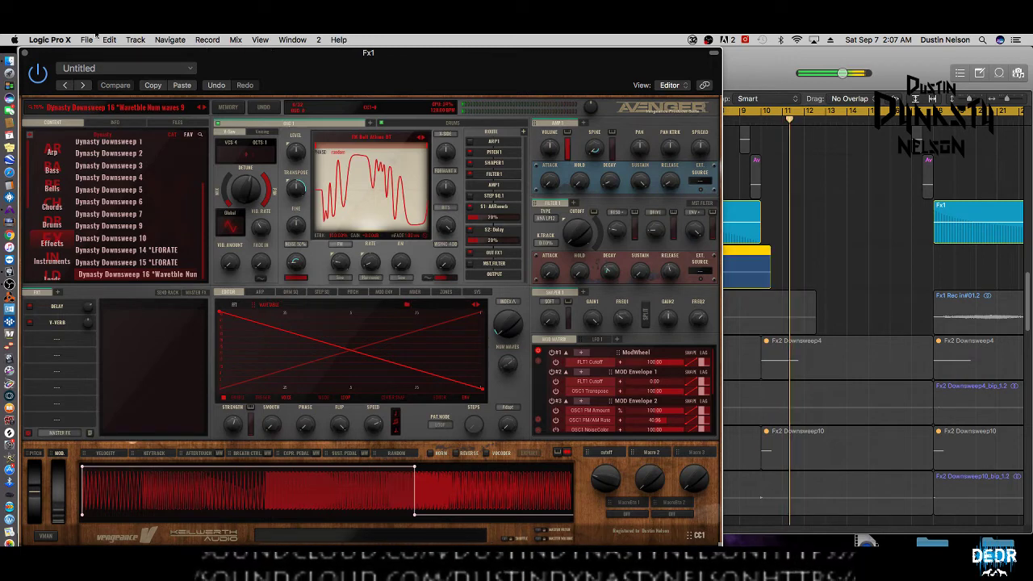
click(25, 53)
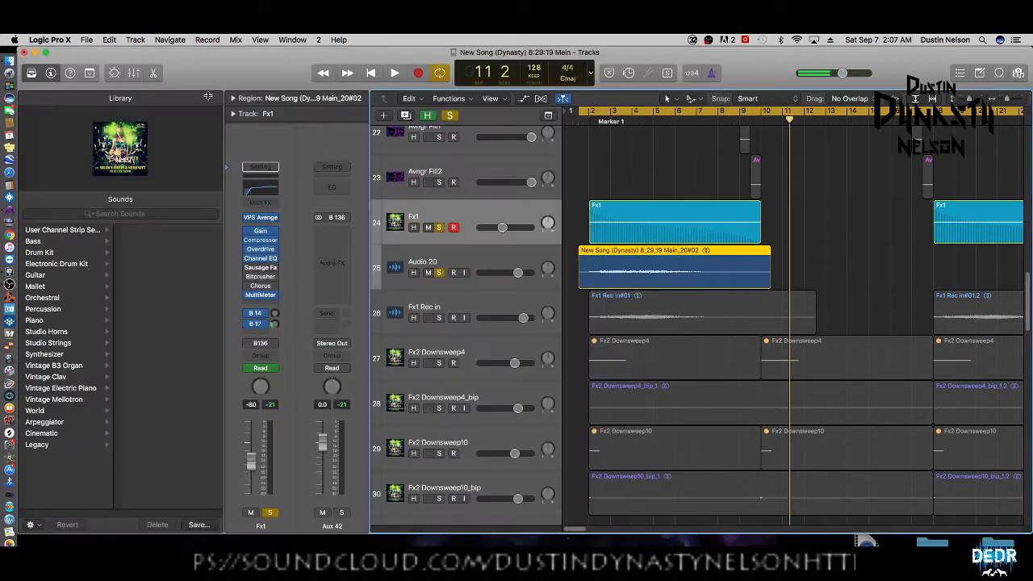
Take Fx1 out of solo and record-enable, and play the new Audio 20 recording from its start past bar 9.
click(436, 259)
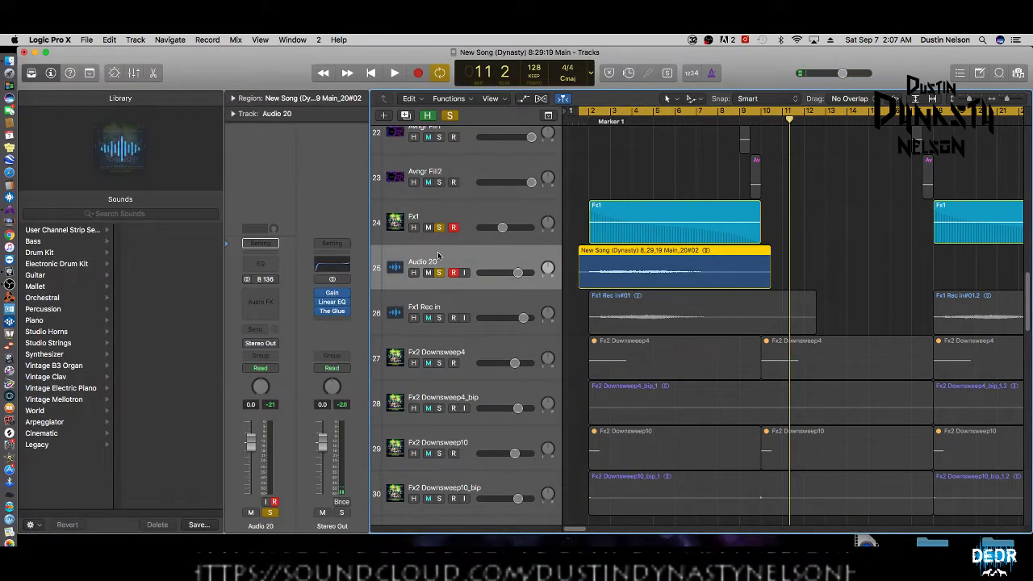
click(439, 227)
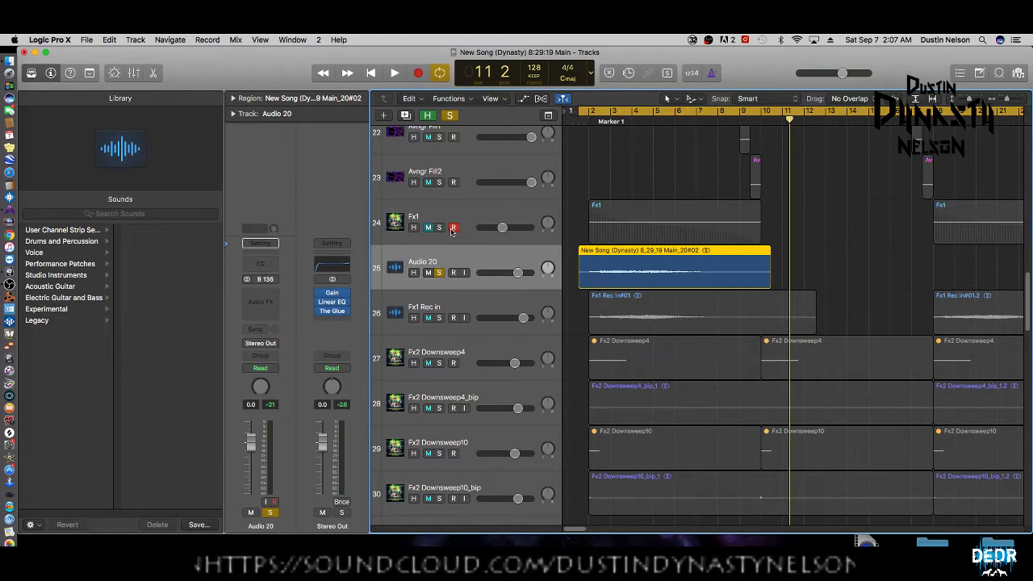
click(453, 273)
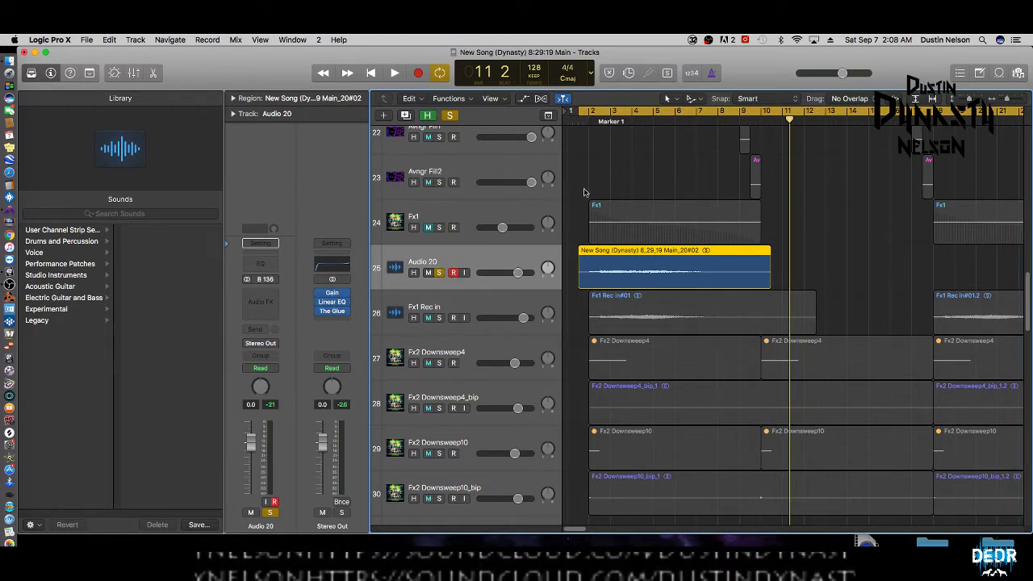
double_click(578, 112)
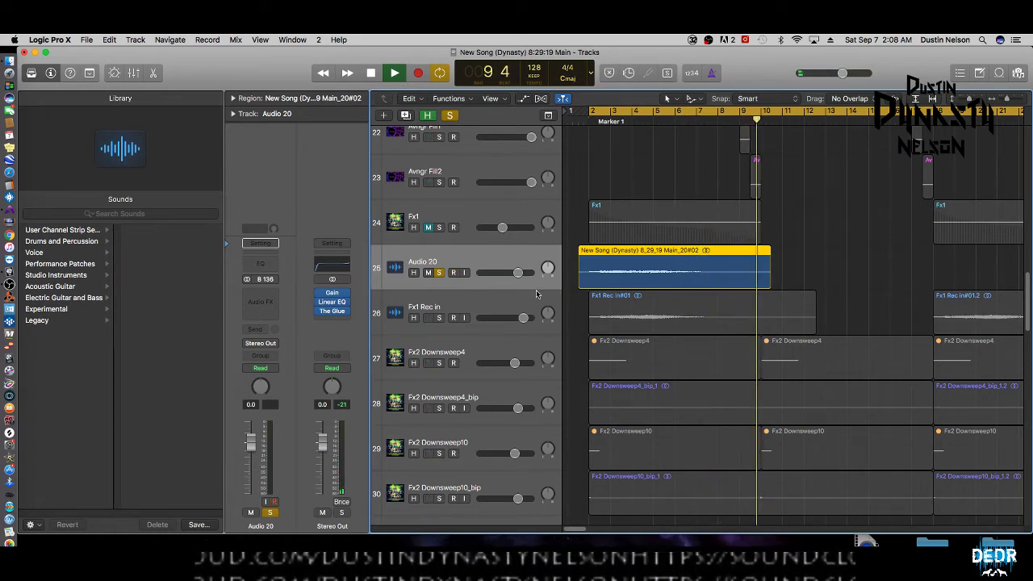
key(space)
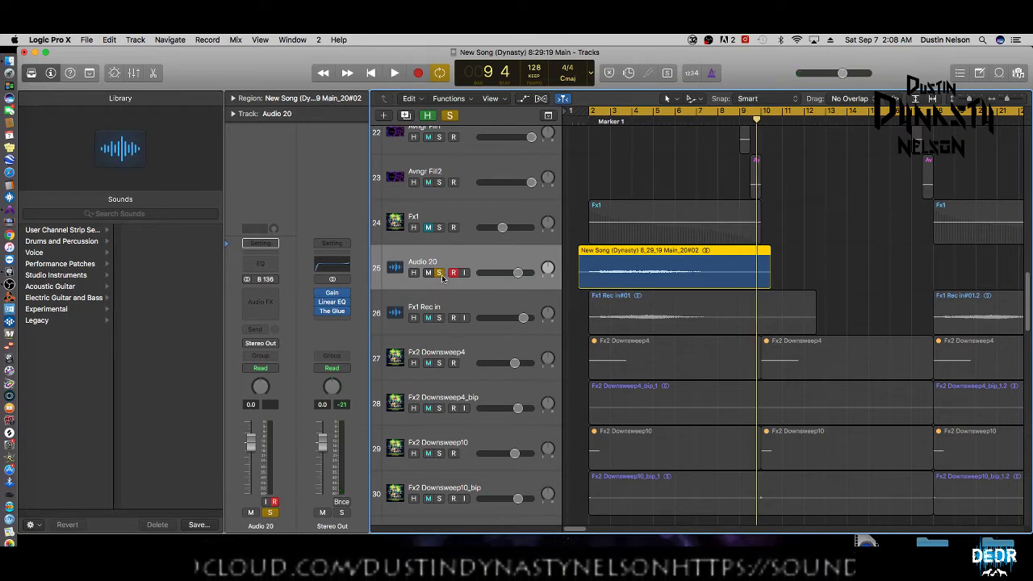
Unsolo Audio 20, reselect the Fx1 track, and undo the cycle recording and the recording before it.
click(440, 274)
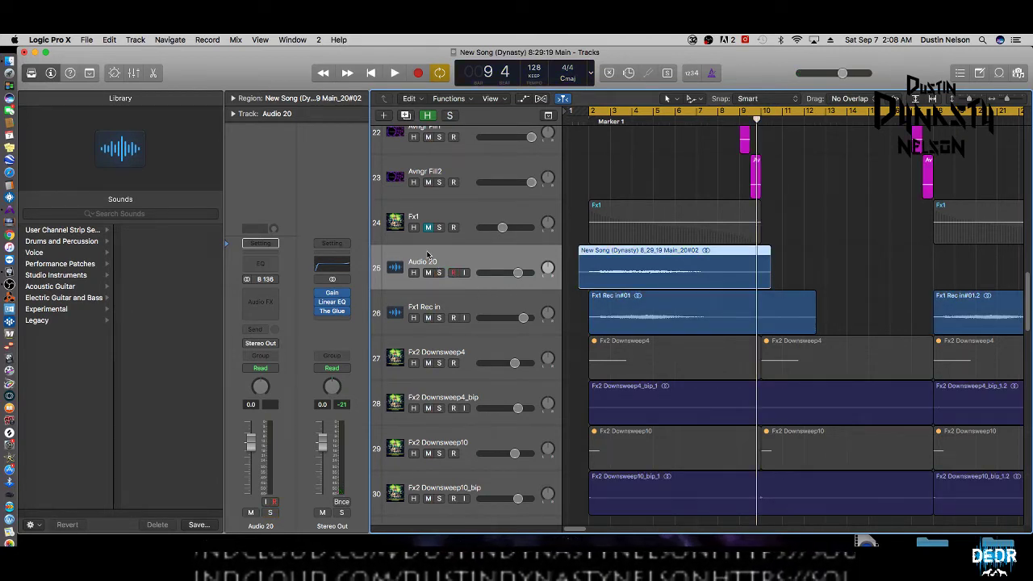
click(428, 212)
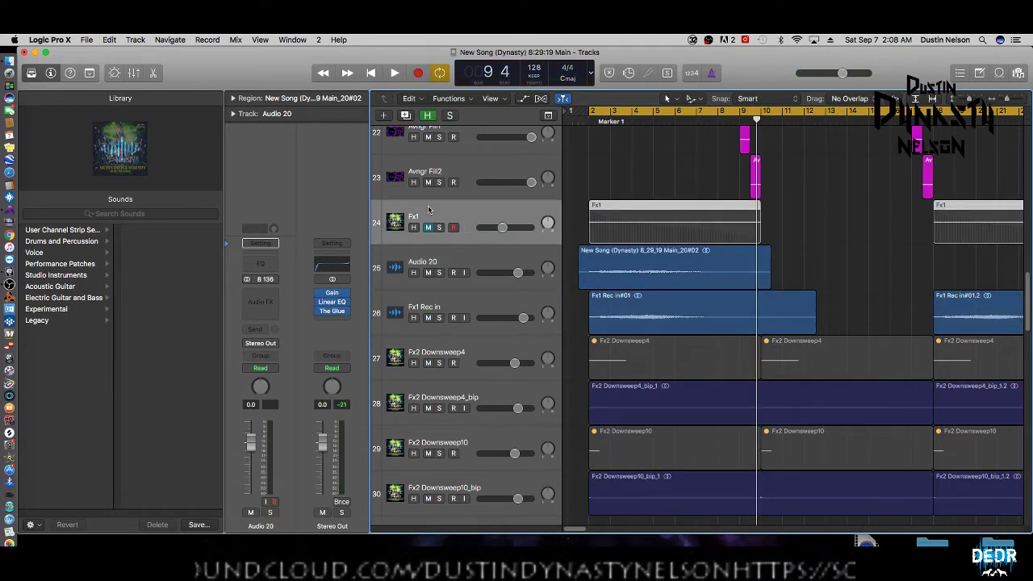
click(757, 270)
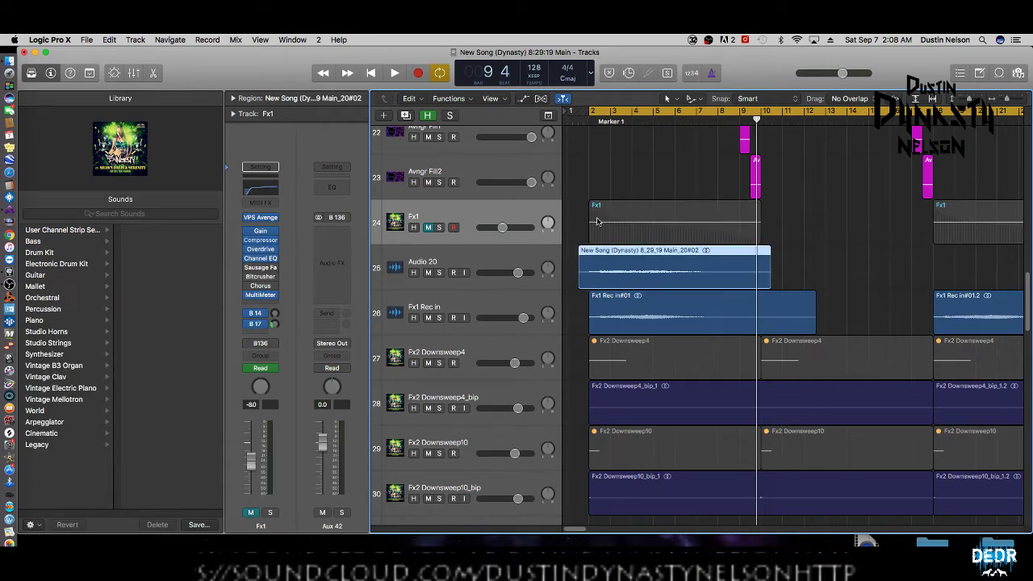
click(109, 39)
click(113, 50)
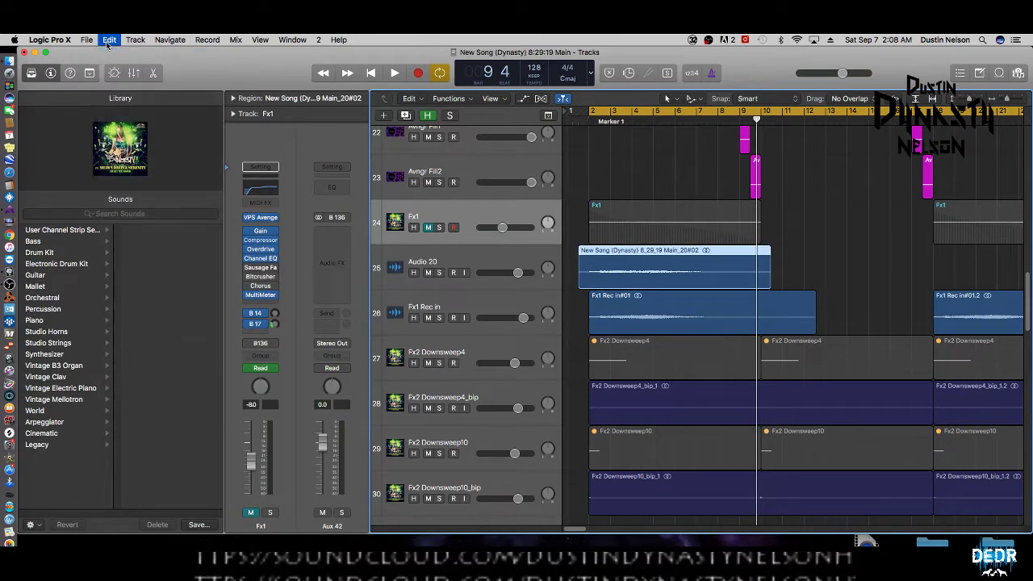
click(109, 40)
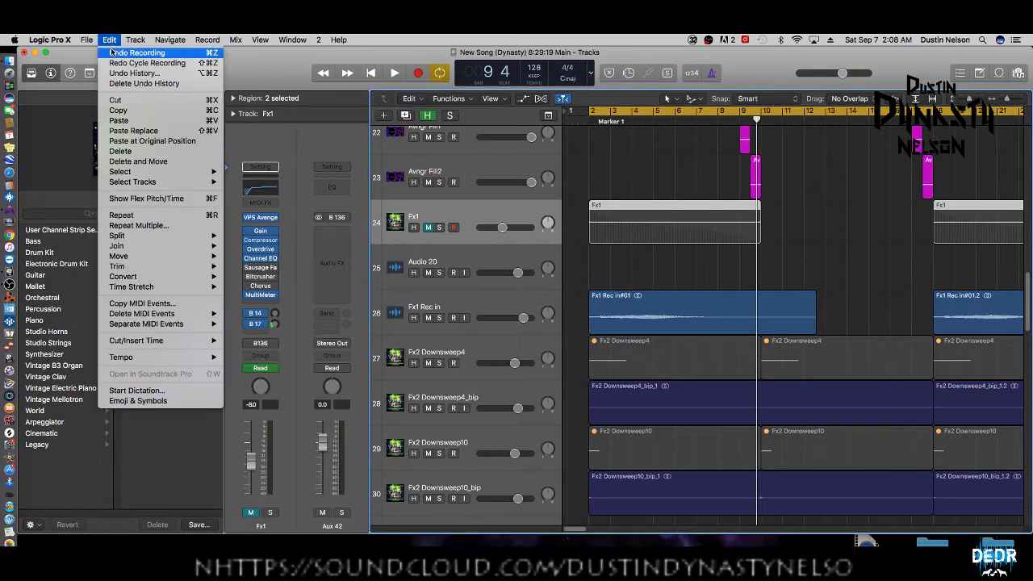
click(113, 53)
Undo the channel strip input and output changes and the creation of the Audio 20 track.
click(109, 39)
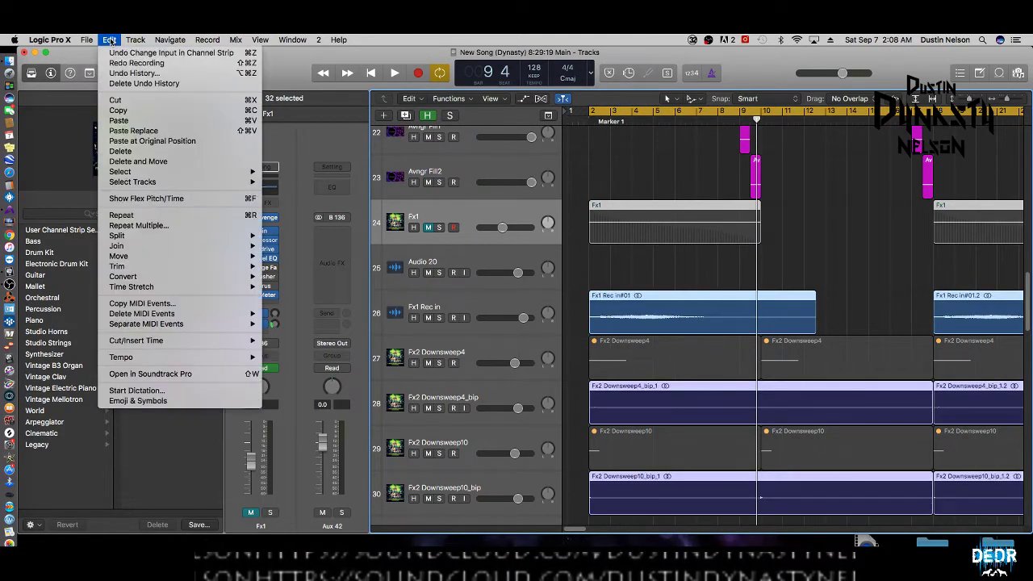
click(113, 53)
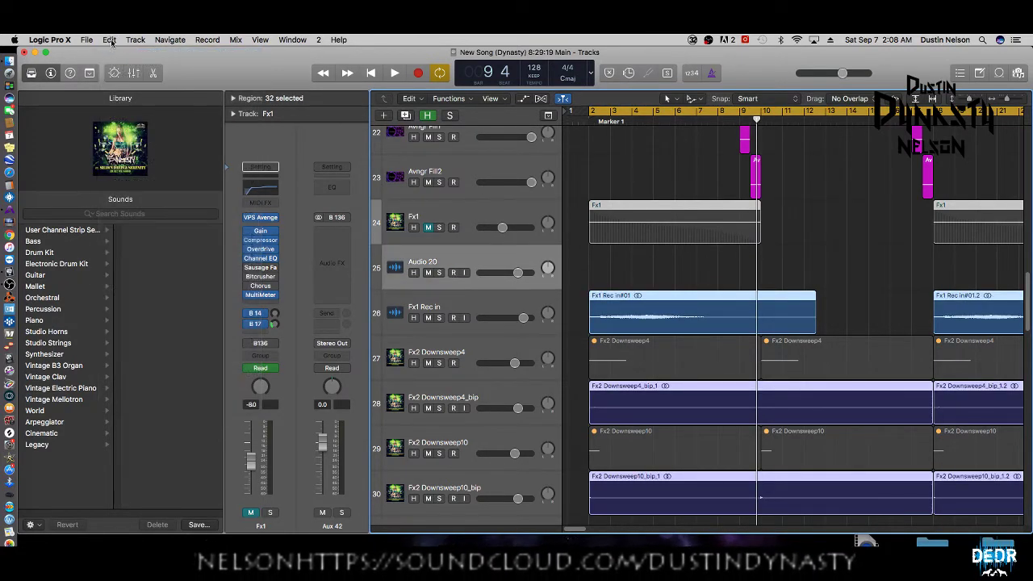
click(109, 40)
click(113, 52)
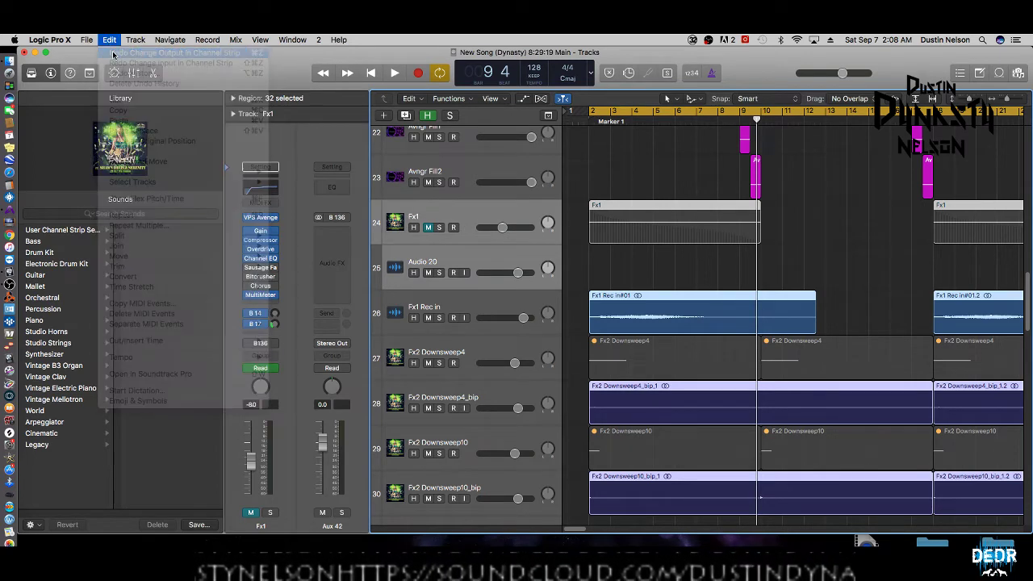
click(110, 41)
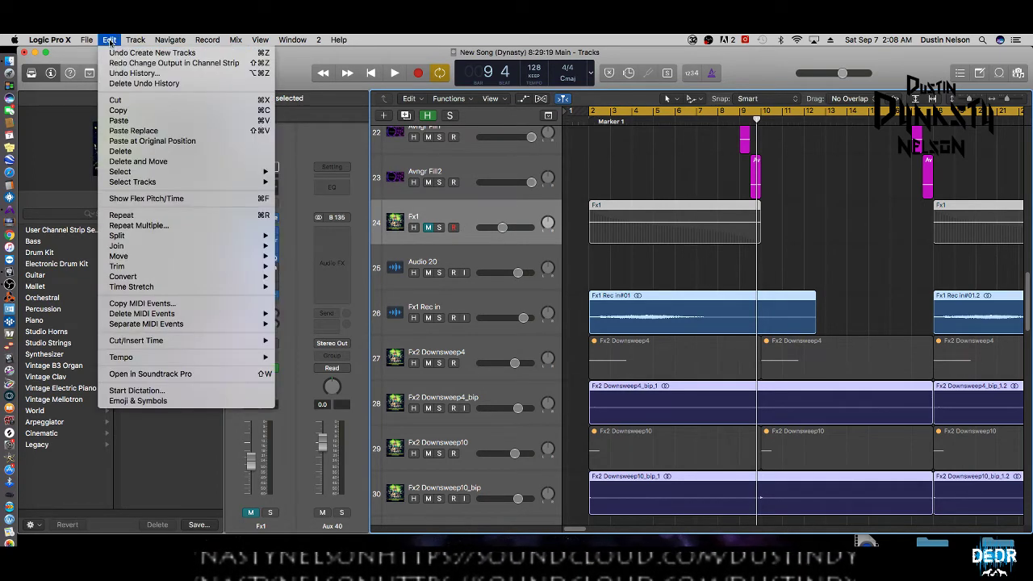
click(115, 52)
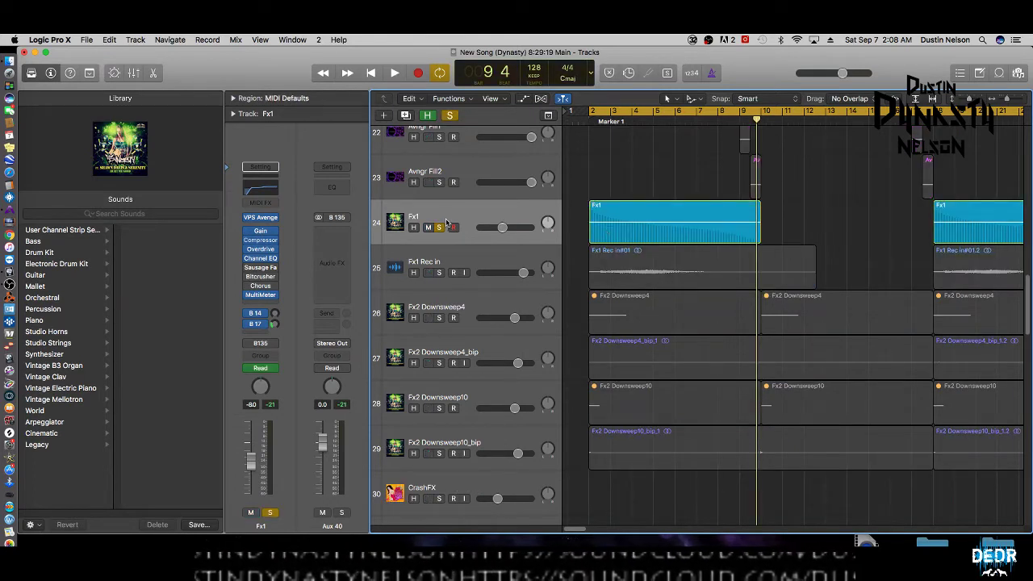
Reopen the Fx1 track's Avenger instrument and place its window near the middle of the screen.
click(418, 206)
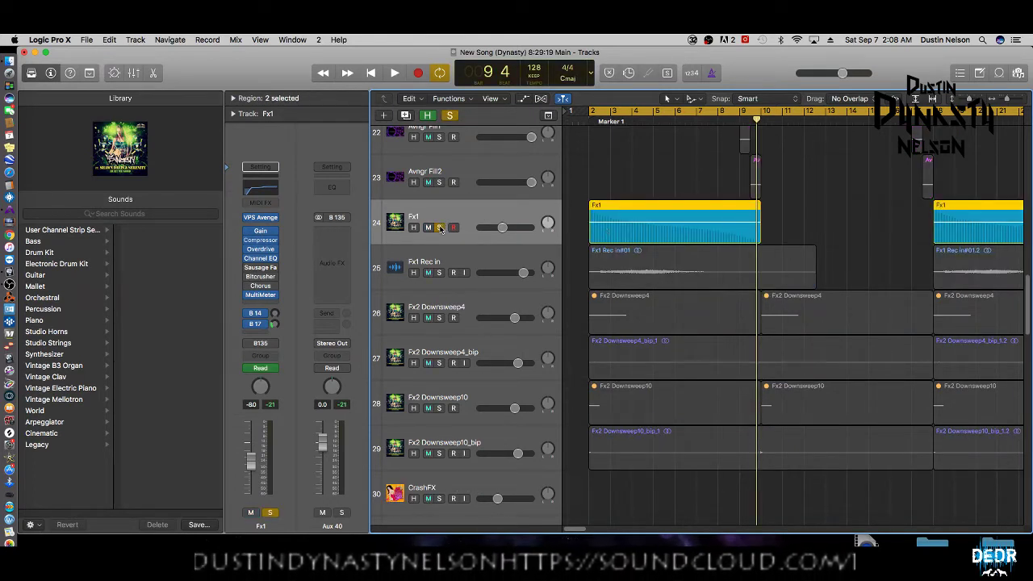
click(277, 216)
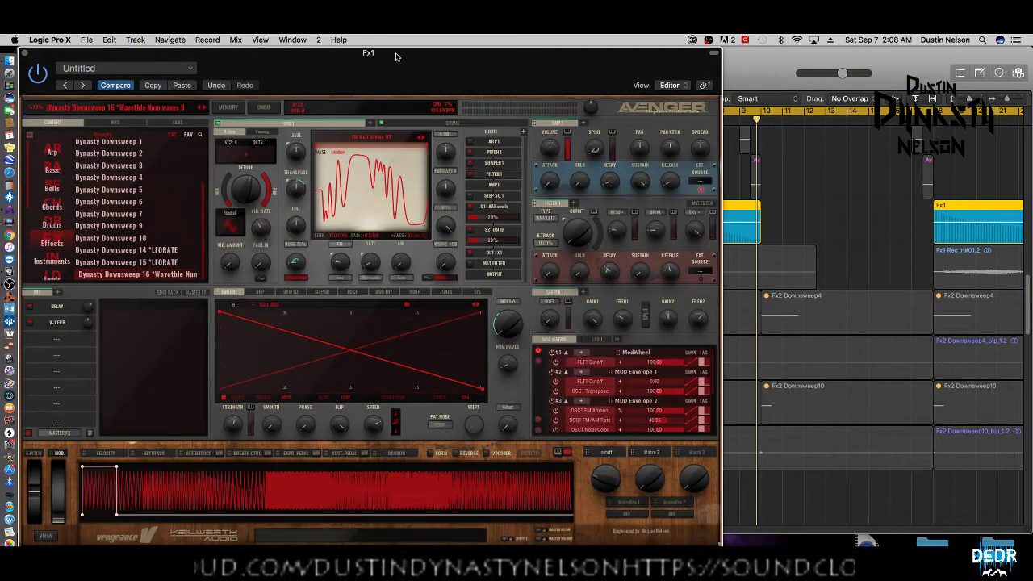
drag(395, 56, 544, 38)
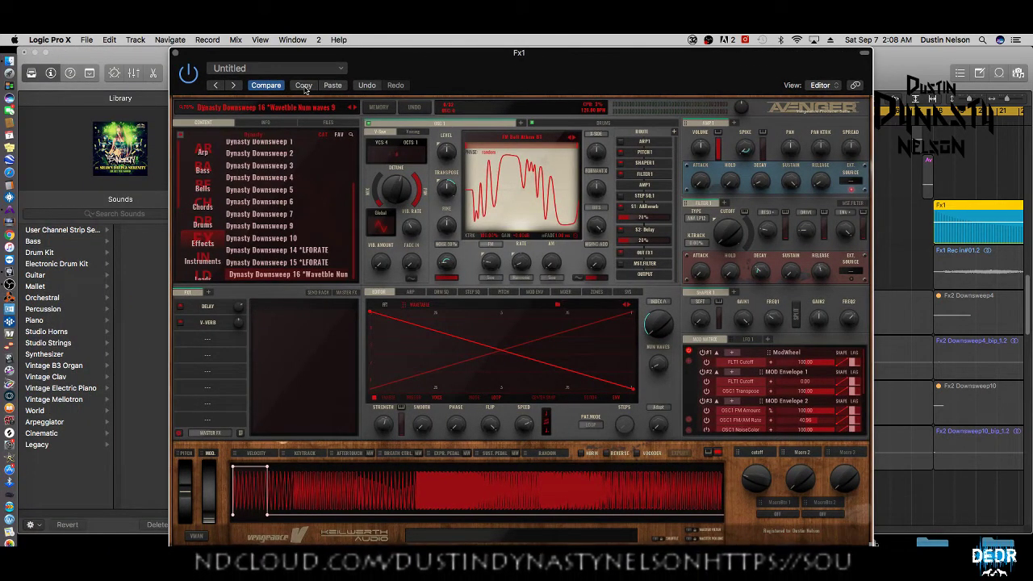
drag(421, 71, 391, 62)
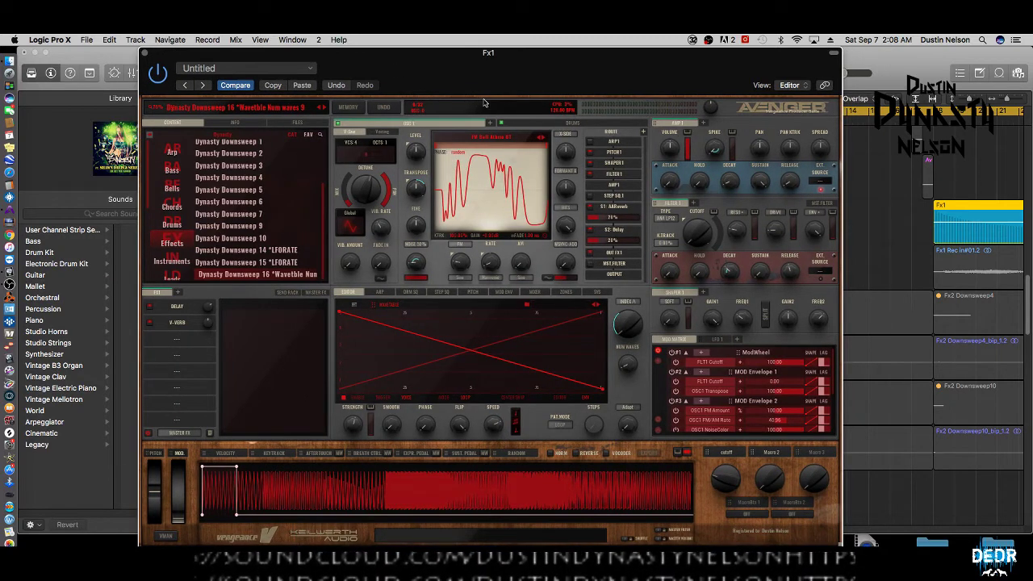
drag(533, 68, 513, 69)
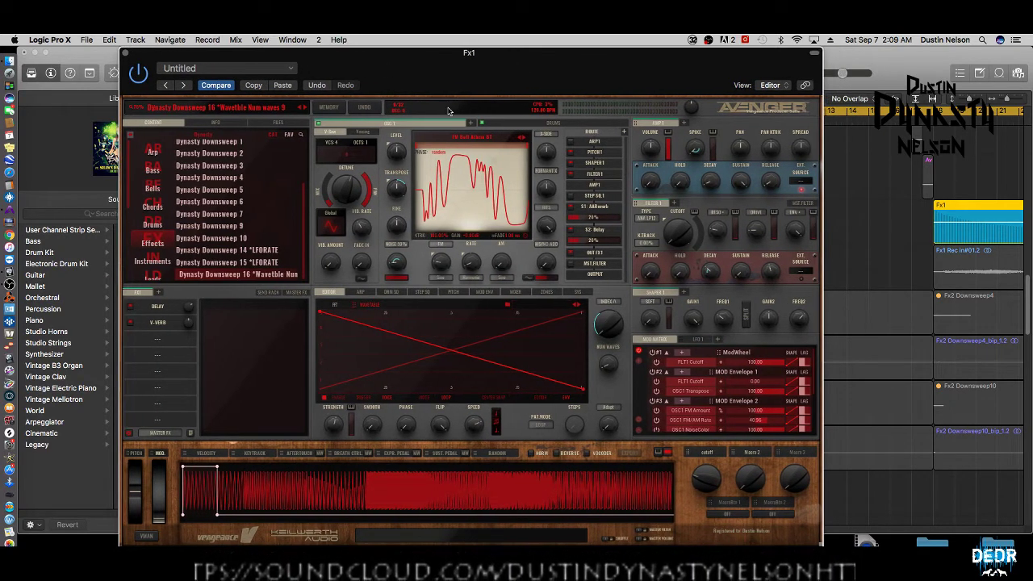
Initialize the Avenger preset and set OSC 1's waveform to Sine.
click(329, 108)
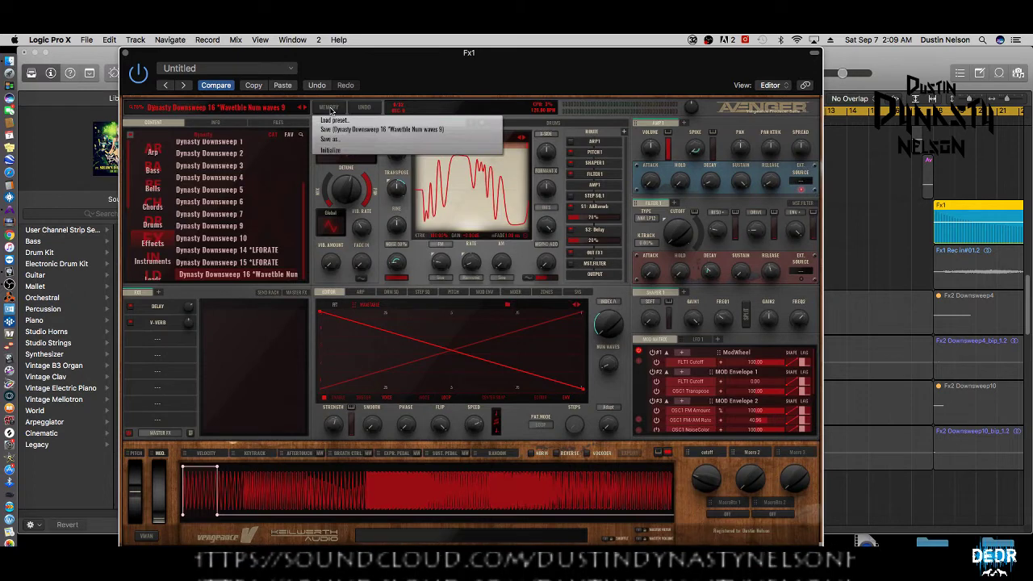
click(331, 150)
click(431, 345)
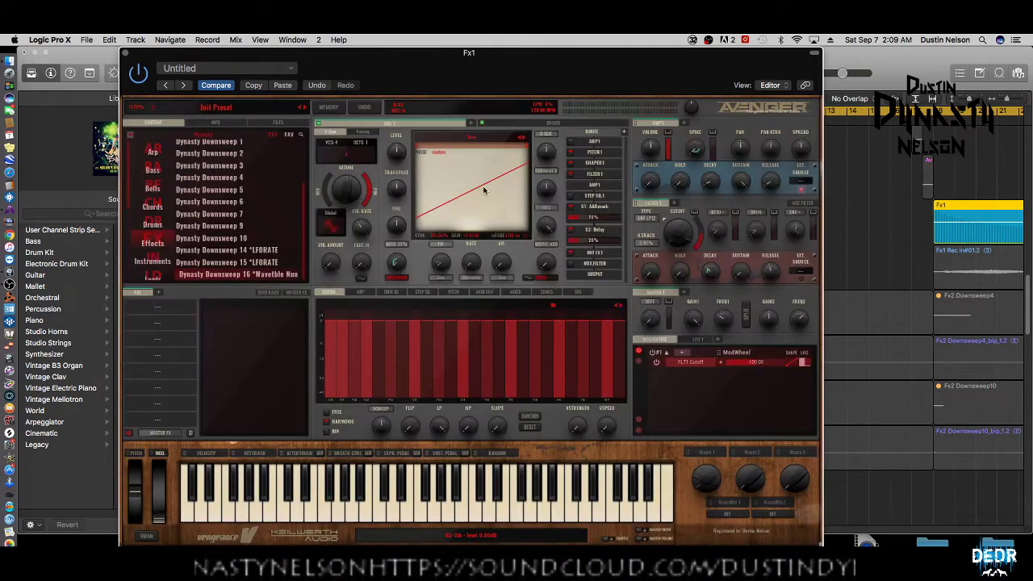
click(465, 141)
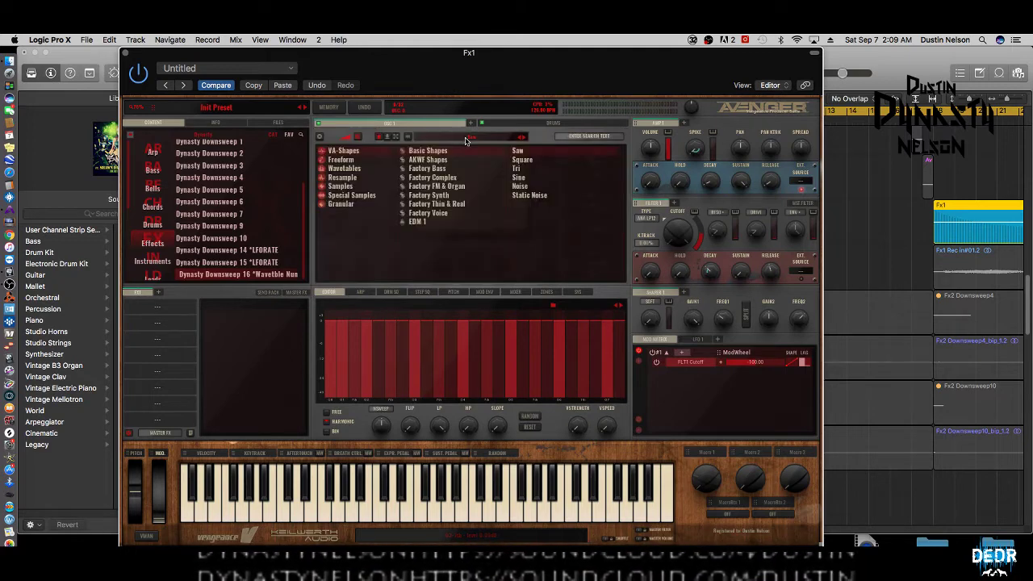
click(519, 177)
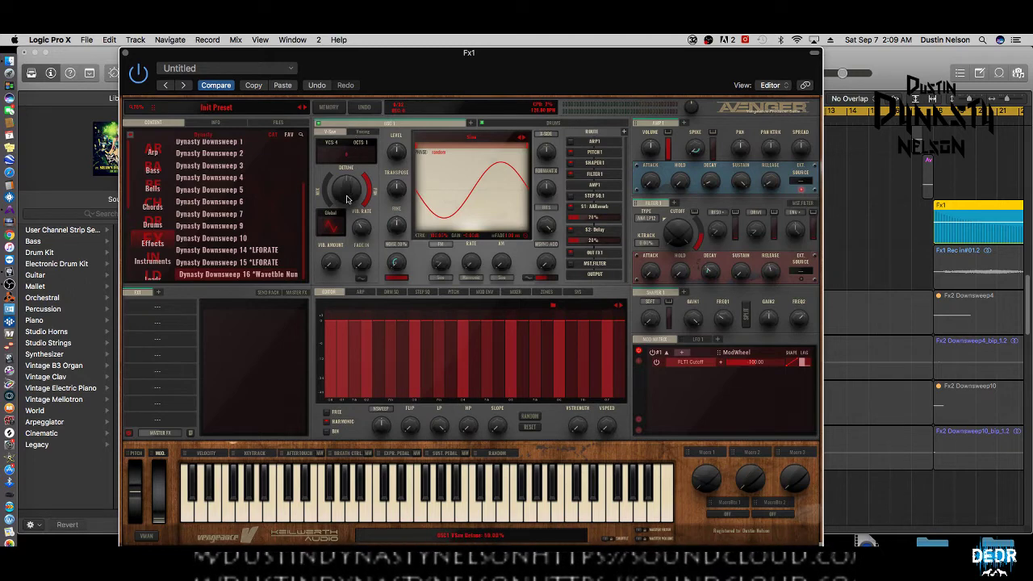
drag(492, 70, 496, 67)
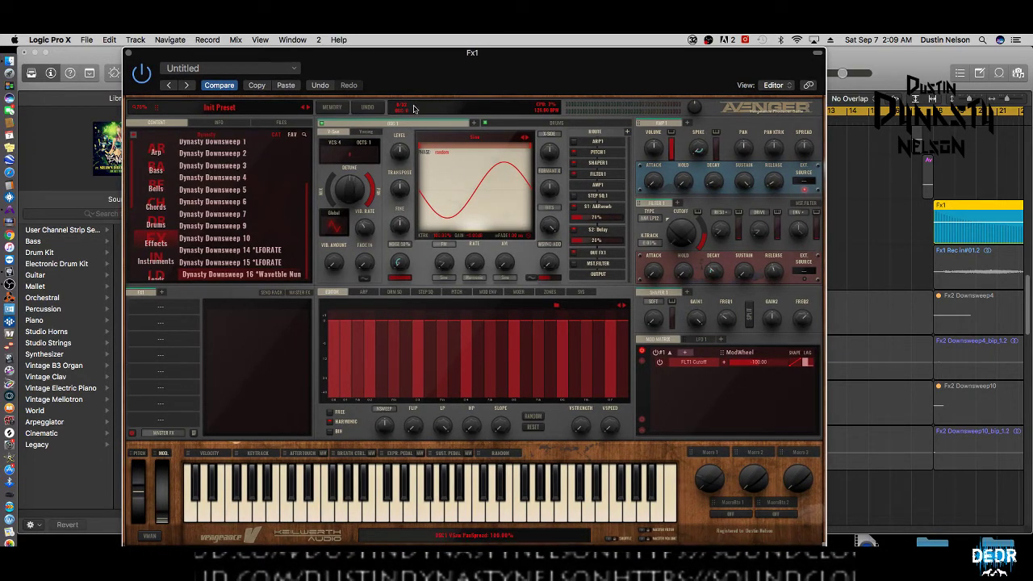
drag(436, 79, 440, 80)
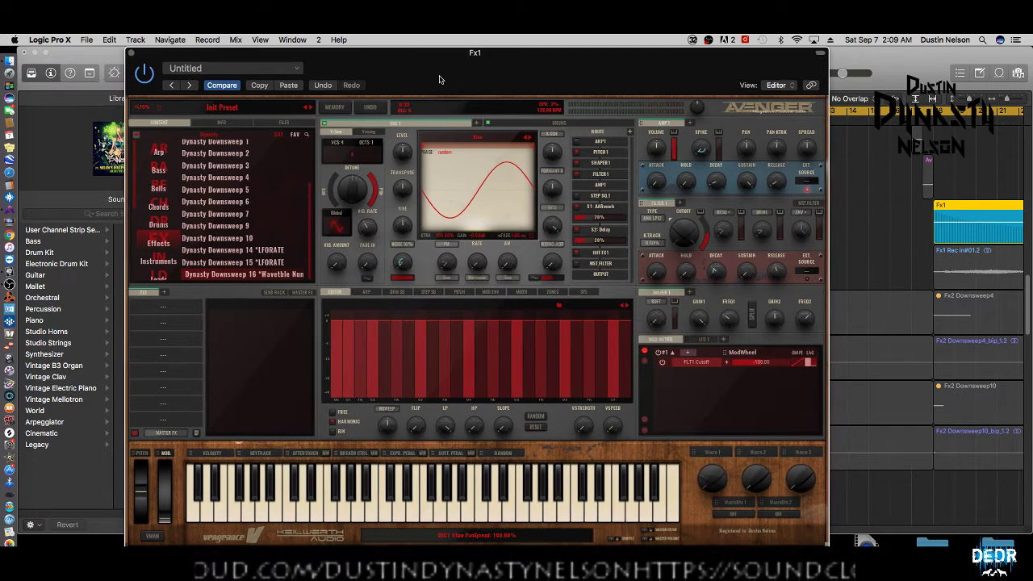
View Avenger's system settings and skin selection, and return to the editor page.
click(582, 292)
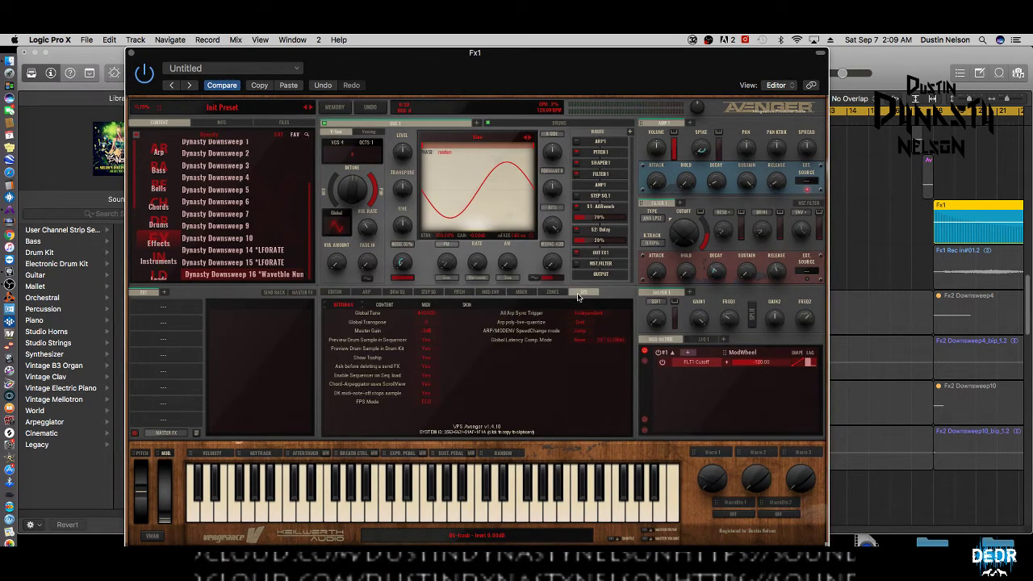
click(468, 305)
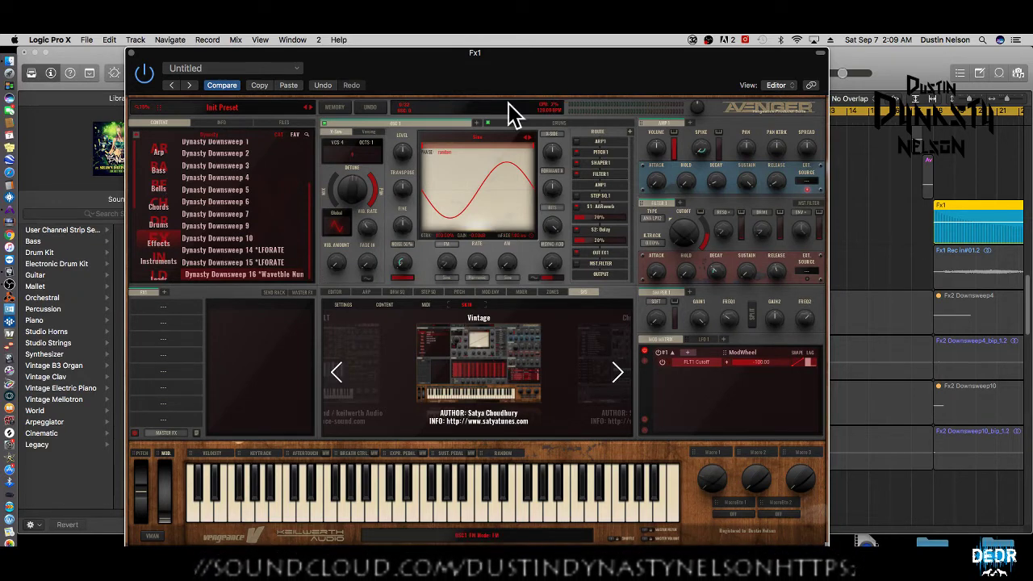
click(335, 292)
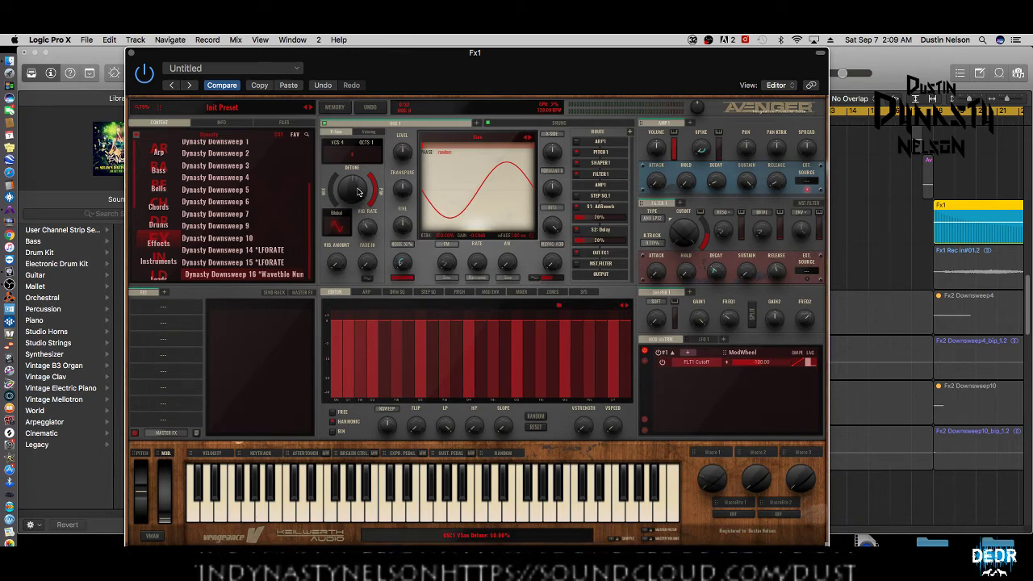
Go over OSC 1's detune, mix and vibrato controls and the drum section in Avenger.
mouse_move(360, 190)
drag(360, 191, 339, 208)
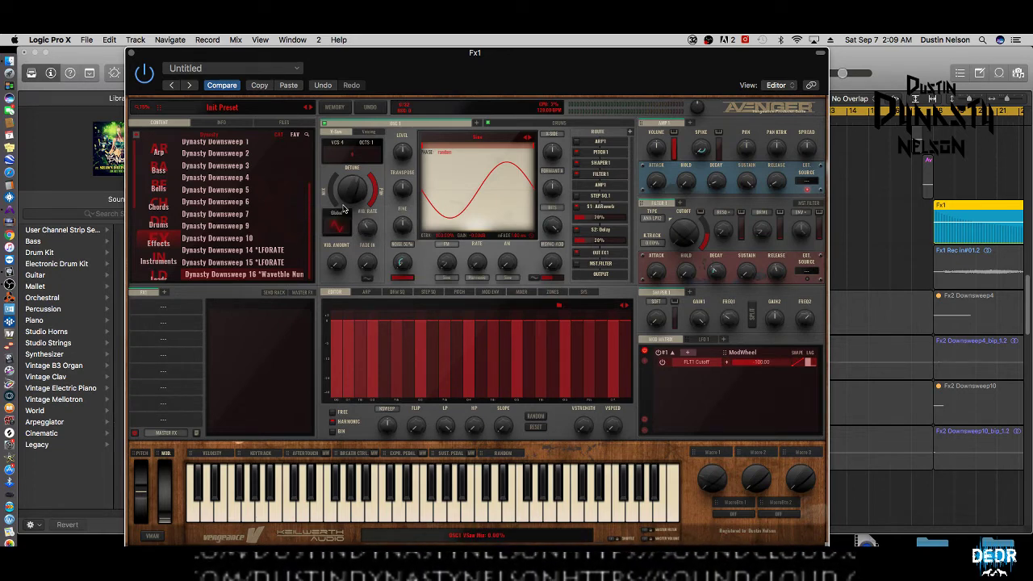
drag(335, 200, 336, 196)
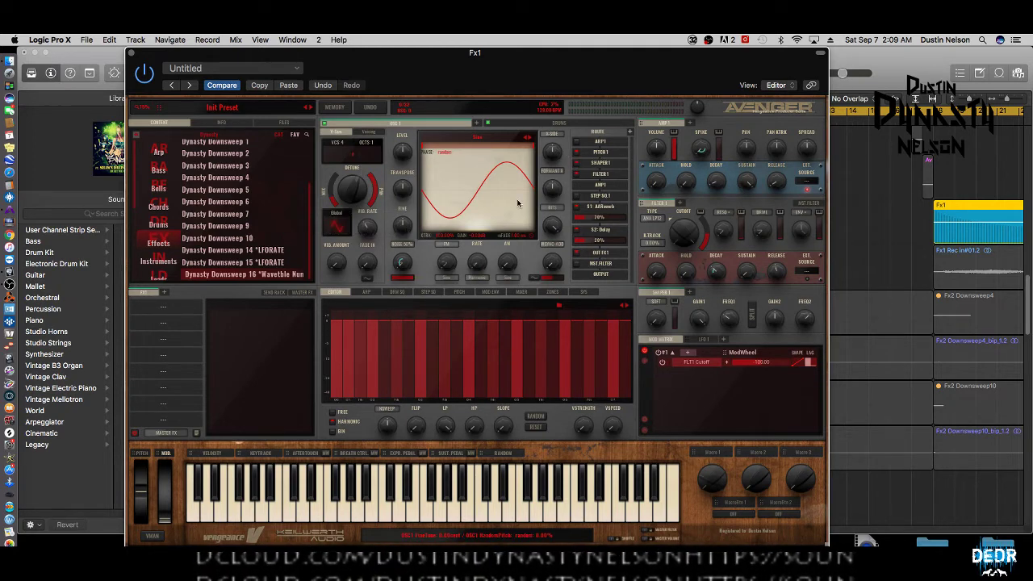
drag(344, 264, 375, 234)
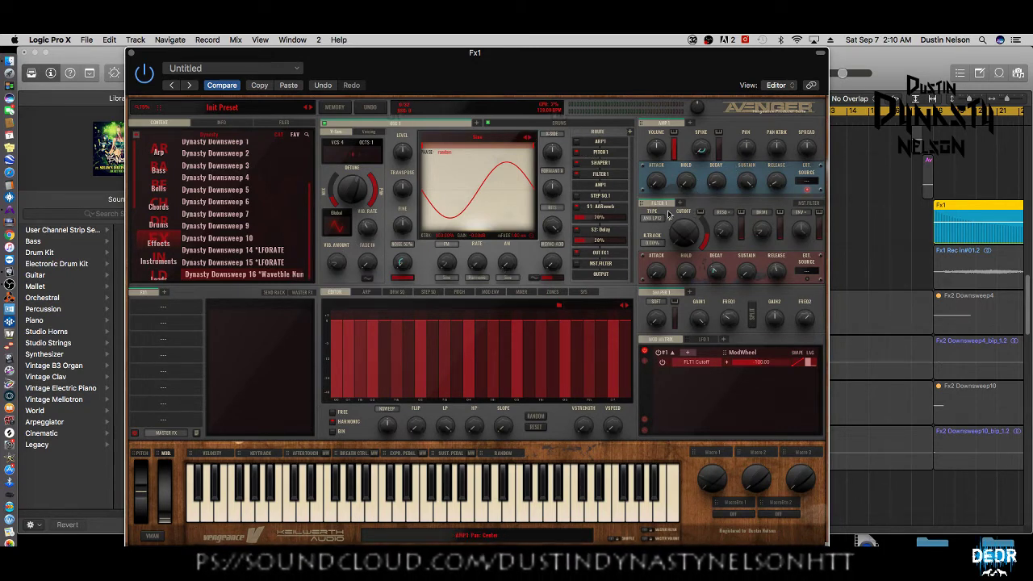
click(537, 126)
click(442, 124)
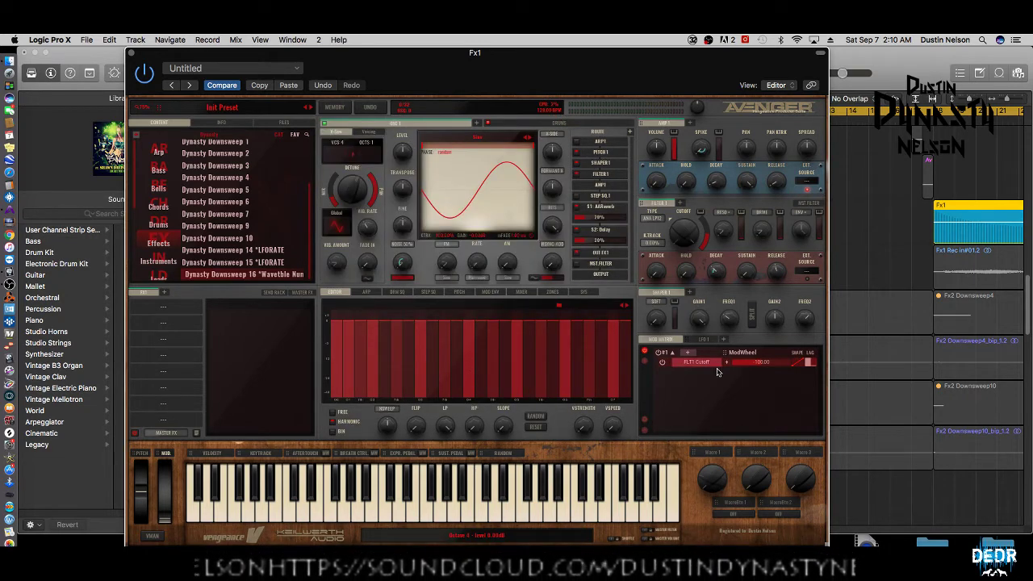
Add a Delay effect to Avenger's first empty FX slot.
click(166, 308)
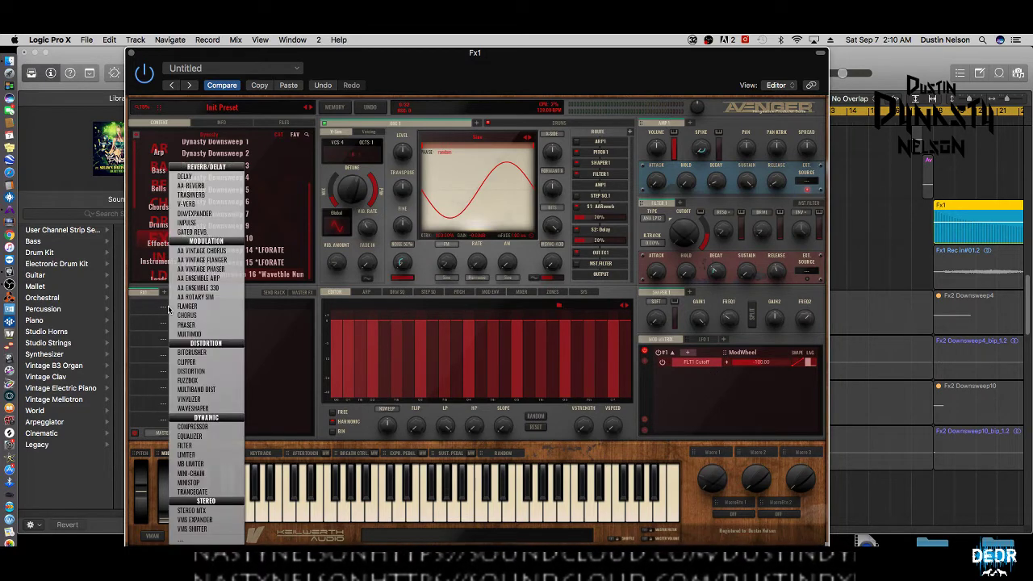
click(186, 177)
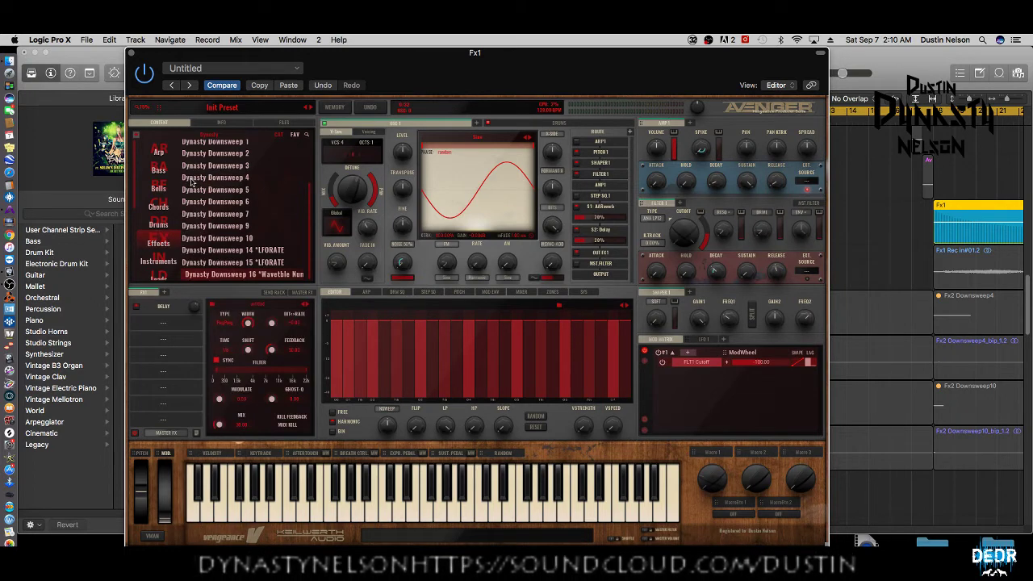
Load the Basic PingPong Quarter preset in the Delay effect, set its time to 1/8 and raise its mix.
click(246, 308)
click(251, 316)
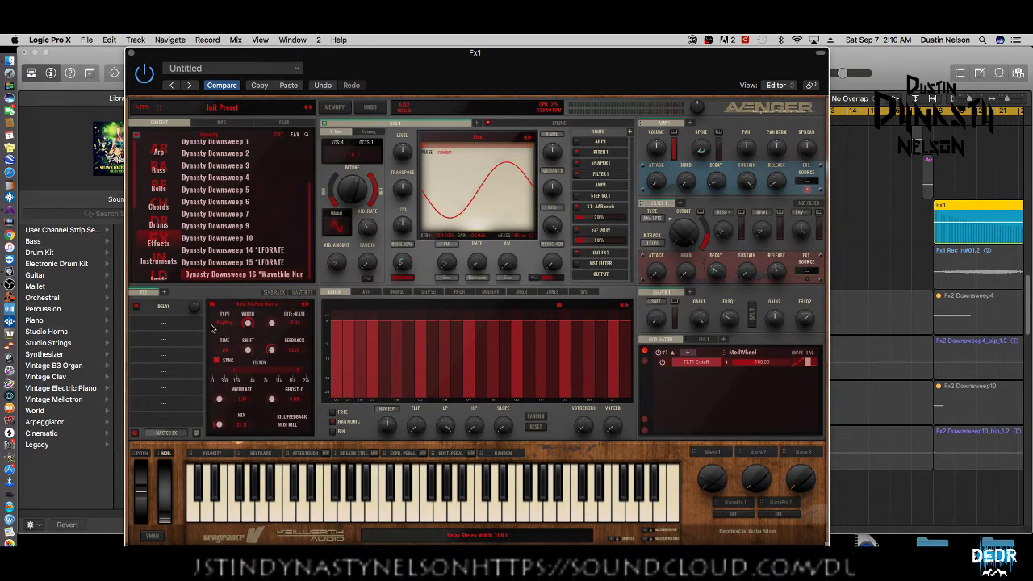
click(226, 355)
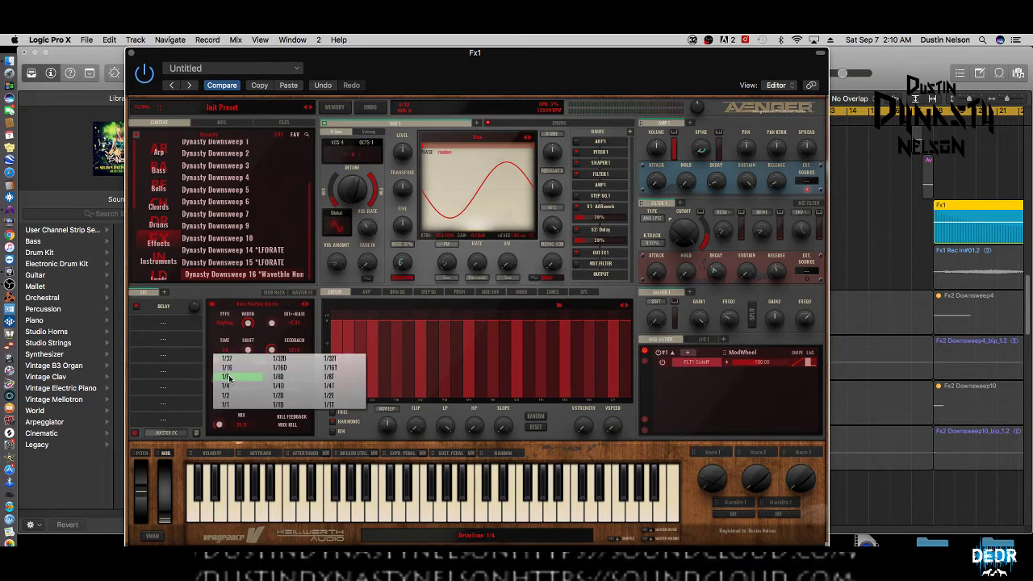
click(230, 377)
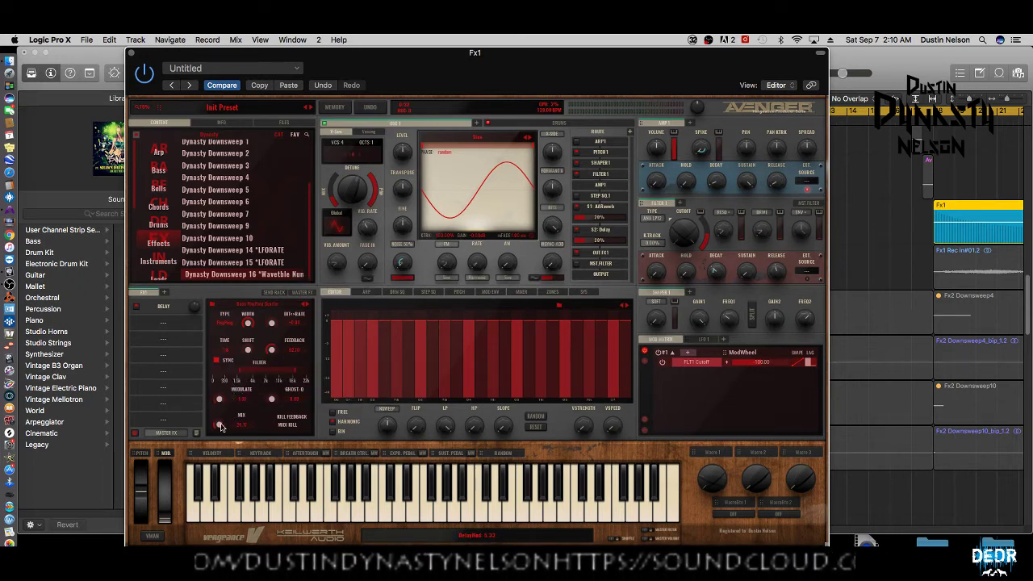
drag(222, 426, 221, 418)
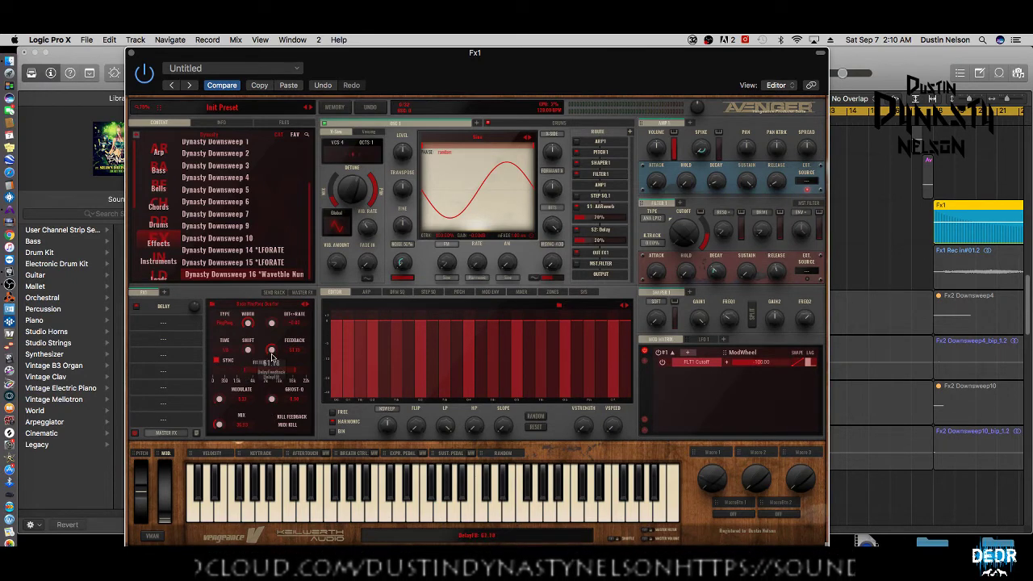
Add a V-Verb reverb to the second FX slot and load its Anthema preset from the Huge category.
click(161, 323)
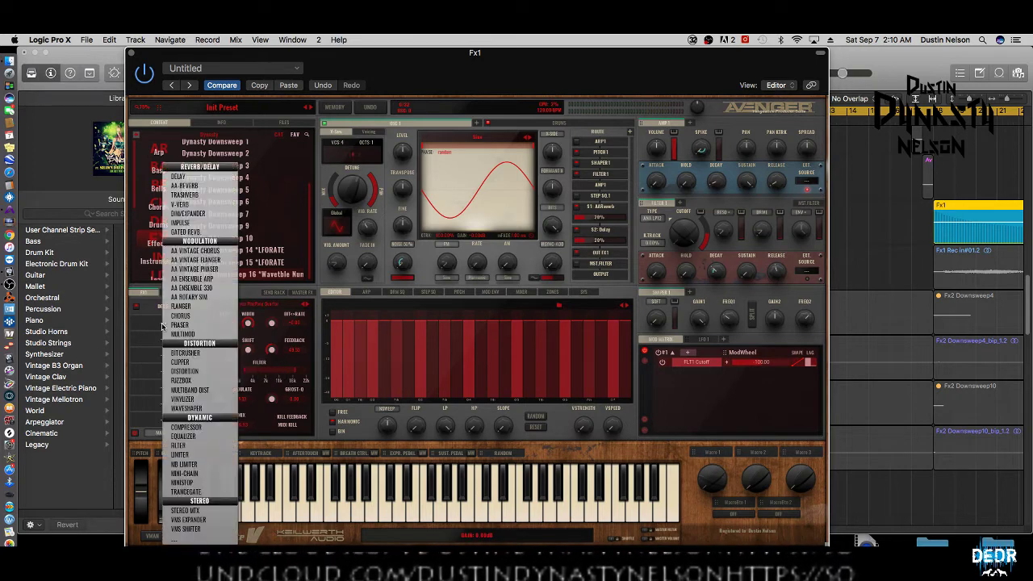
click(190, 206)
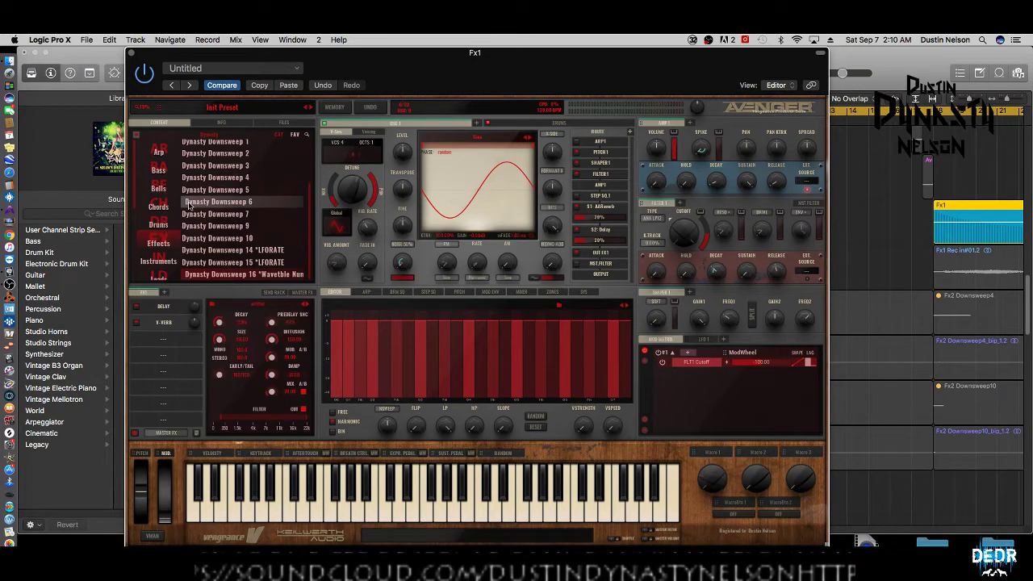
click(256, 307)
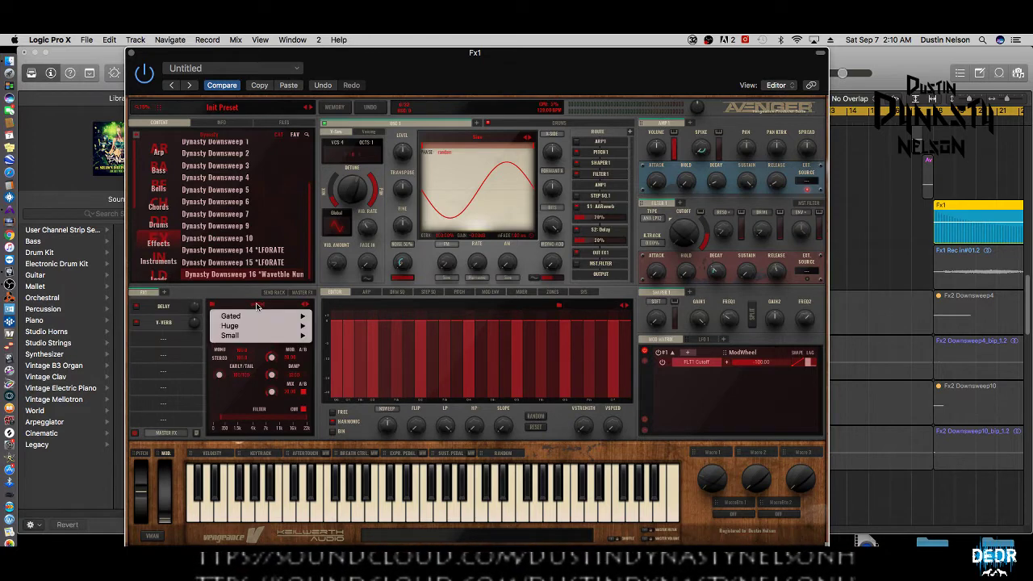
mouse_move(252, 326)
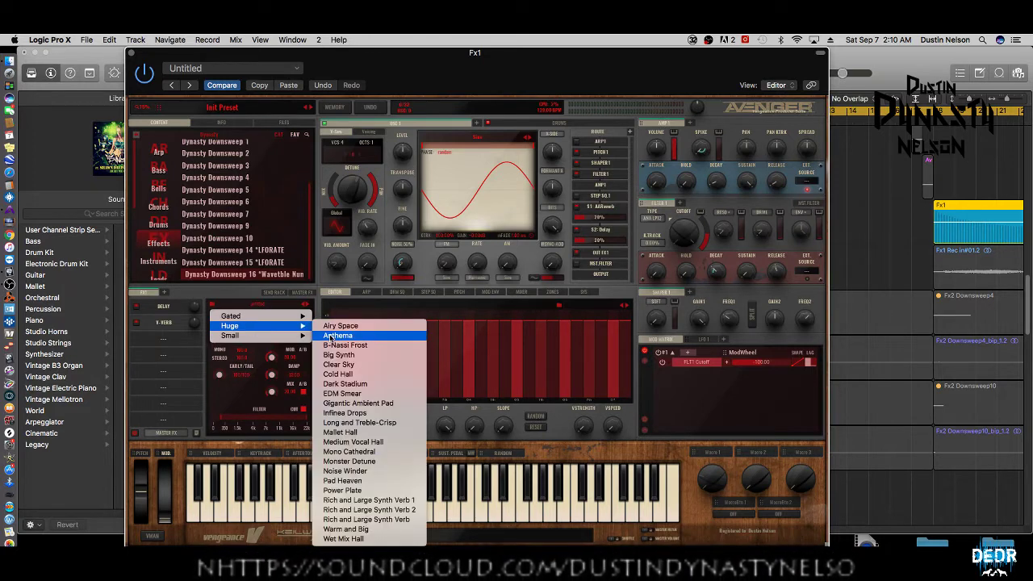
click(328, 337)
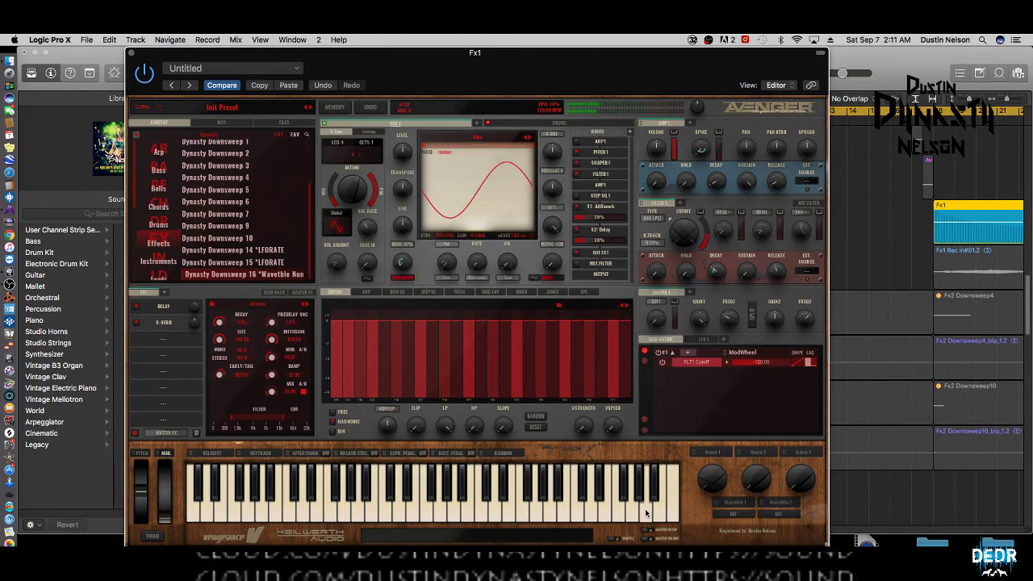
Add MOD Envelope 1 as a new source in the modulation matrix.
click(646, 363)
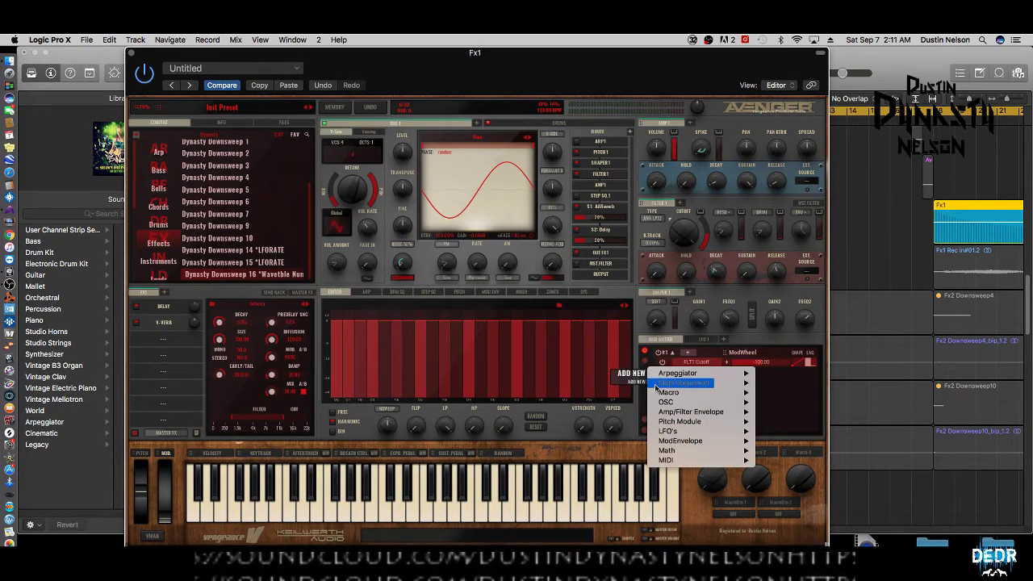
mouse_move(662, 444)
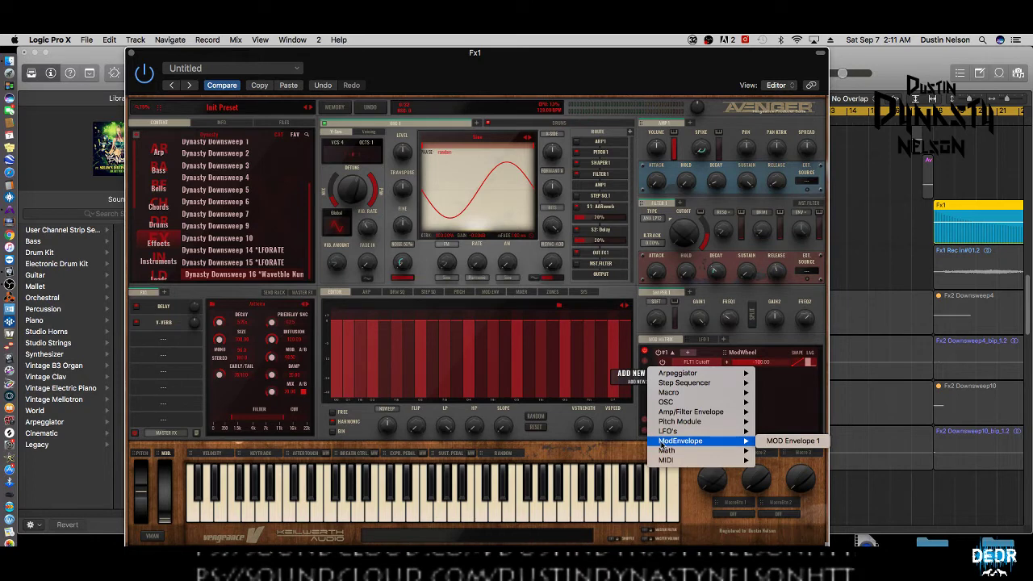
click(650, 361)
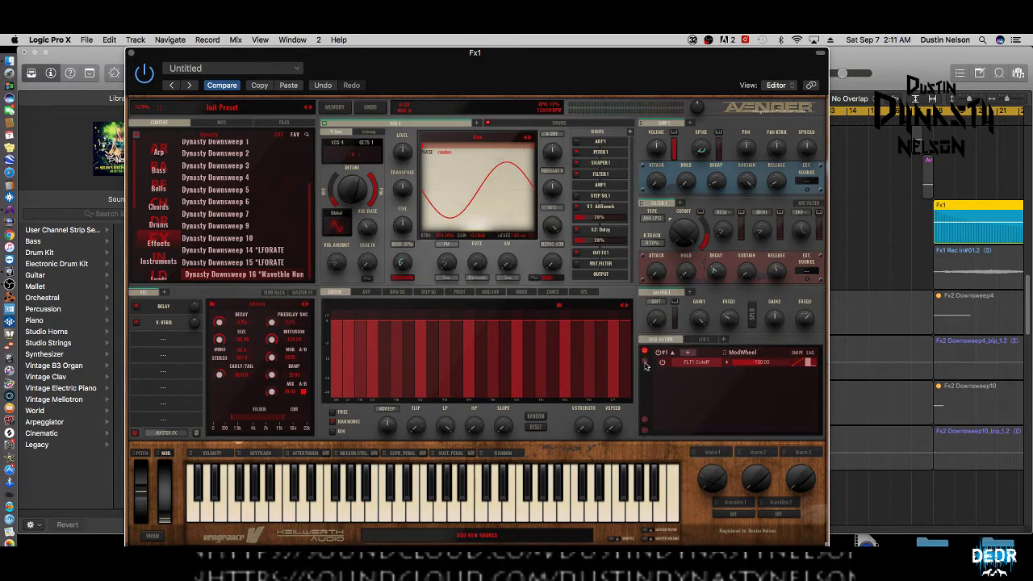
click(646, 365)
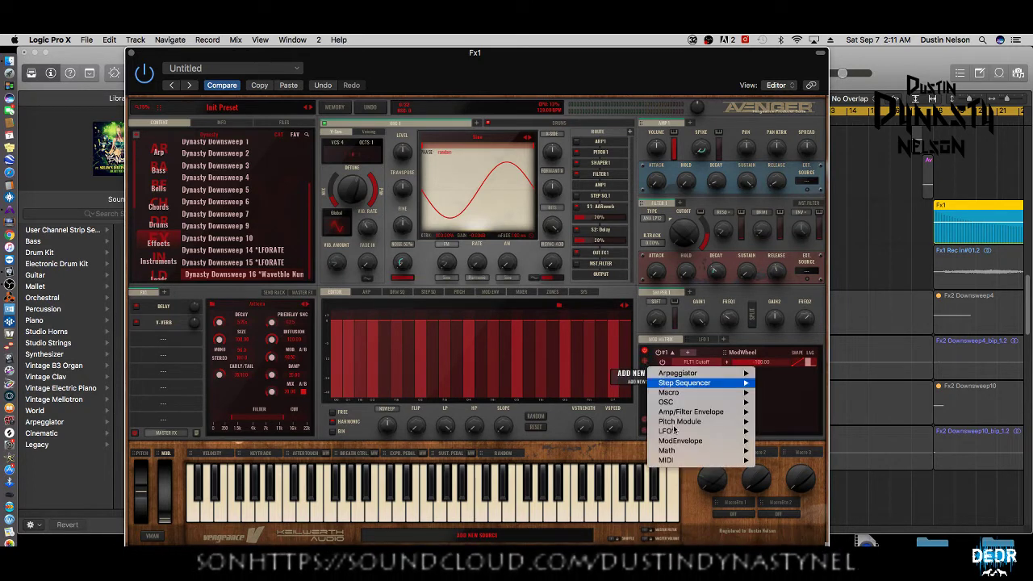
mouse_move(673, 442)
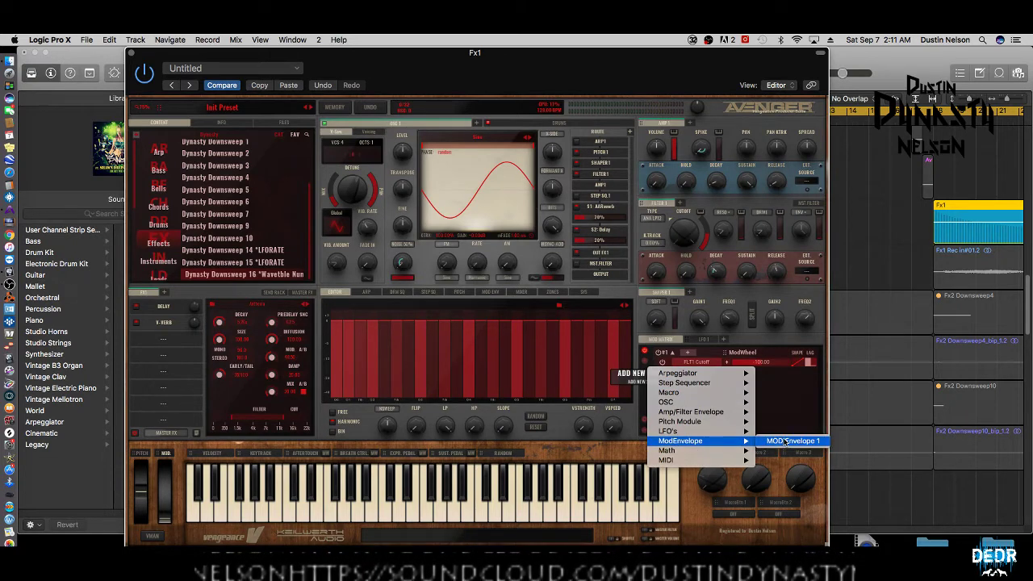
click(787, 442)
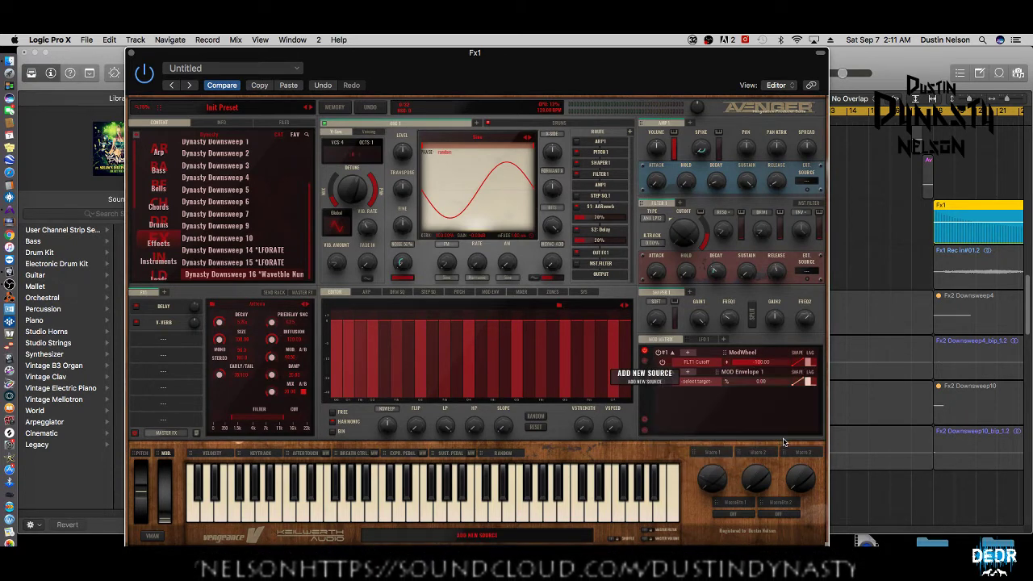
Assign OSC1 NoiseColor as MOD Envelope 1's target with an amount of 100.
click(699, 381)
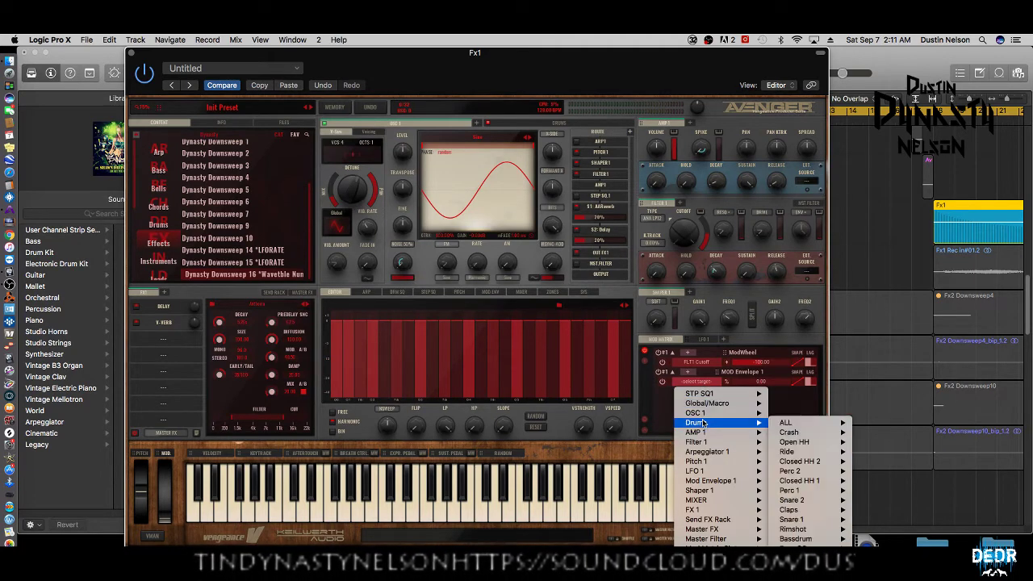
mouse_move(714, 412)
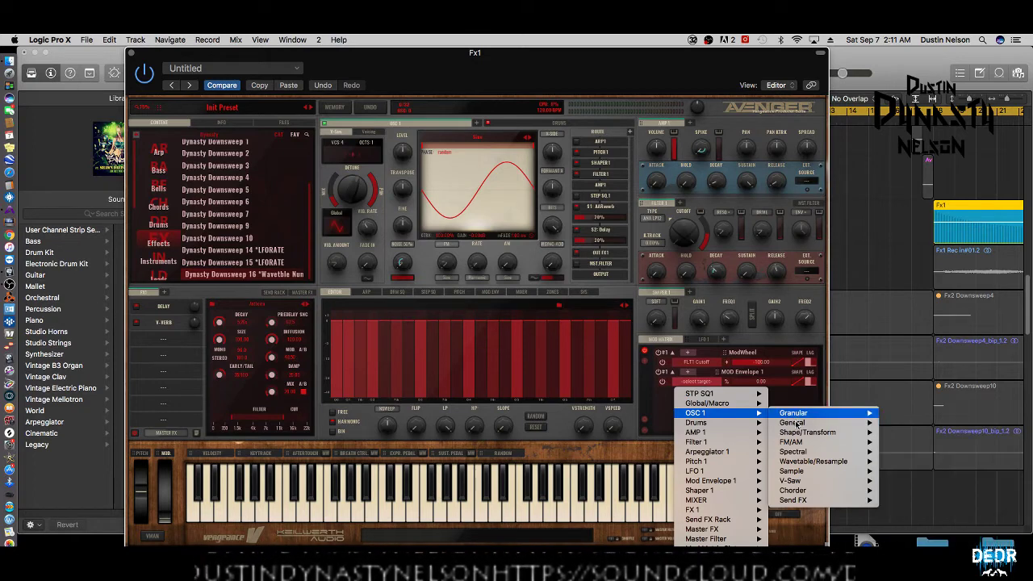
mouse_move(793, 443)
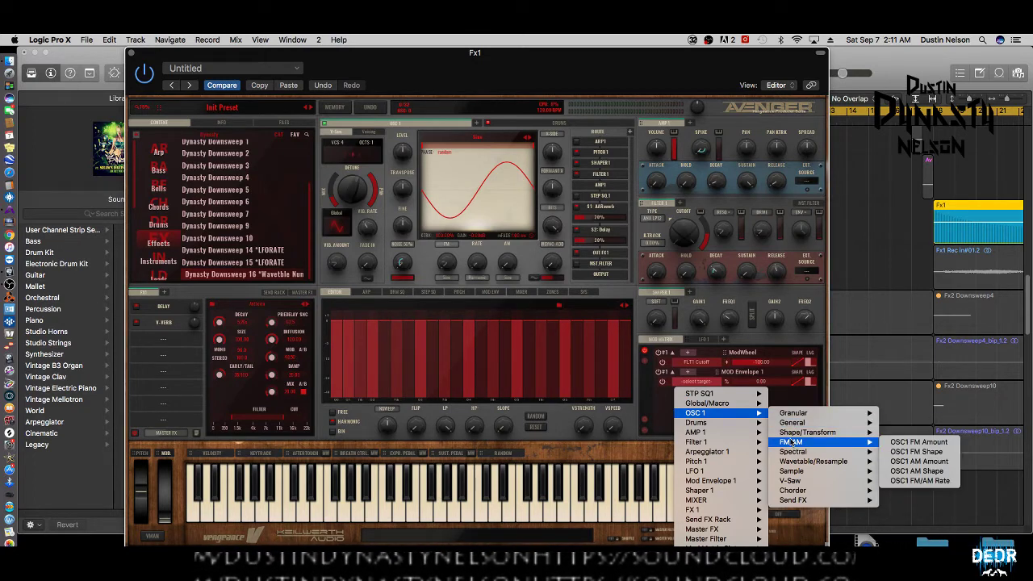
mouse_move(792, 424)
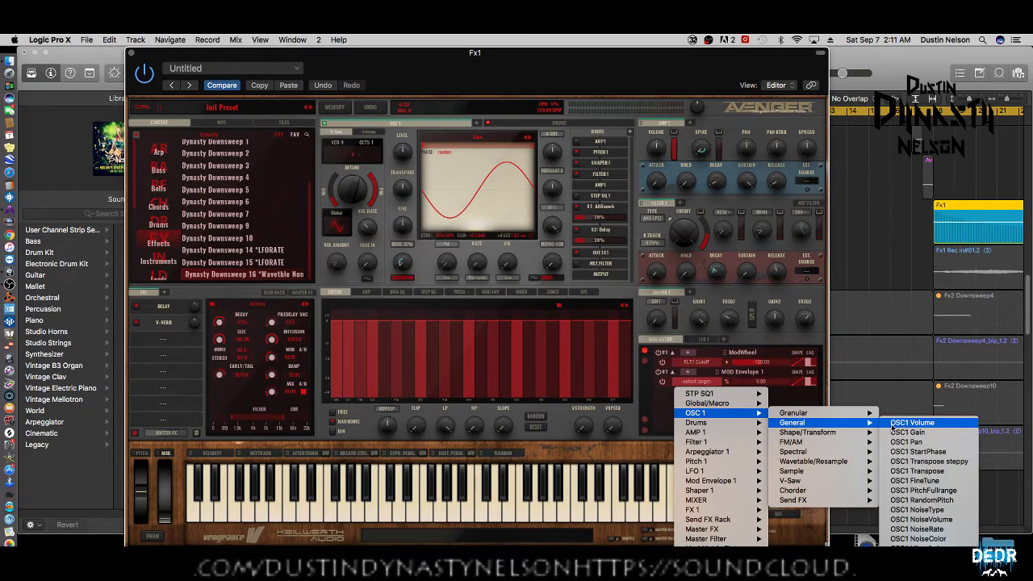
click(920, 539)
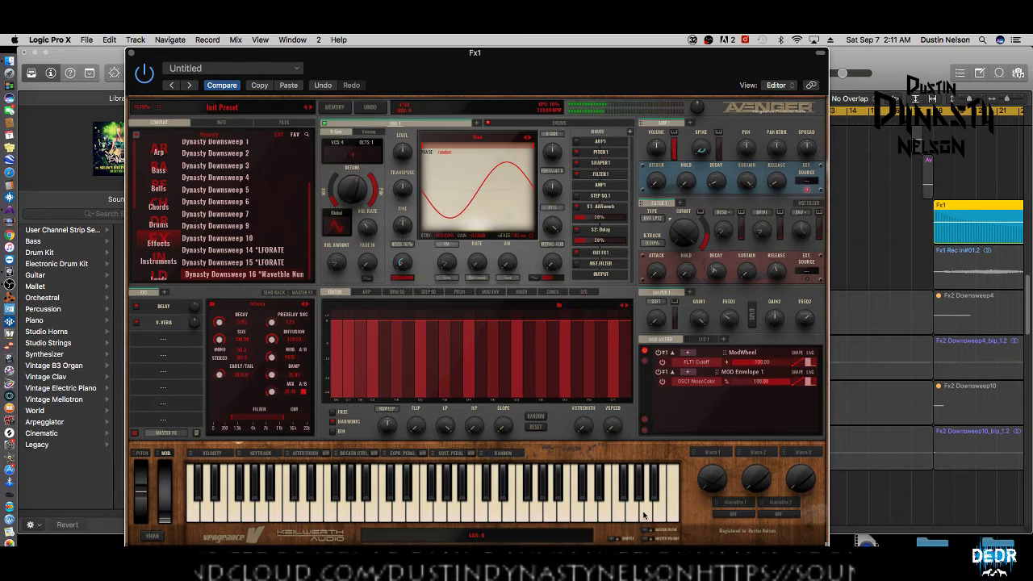
Add OSC1 FM/AM Rate as a second MOD Envelope 1 target with an amount of 100.
click(686, 373)
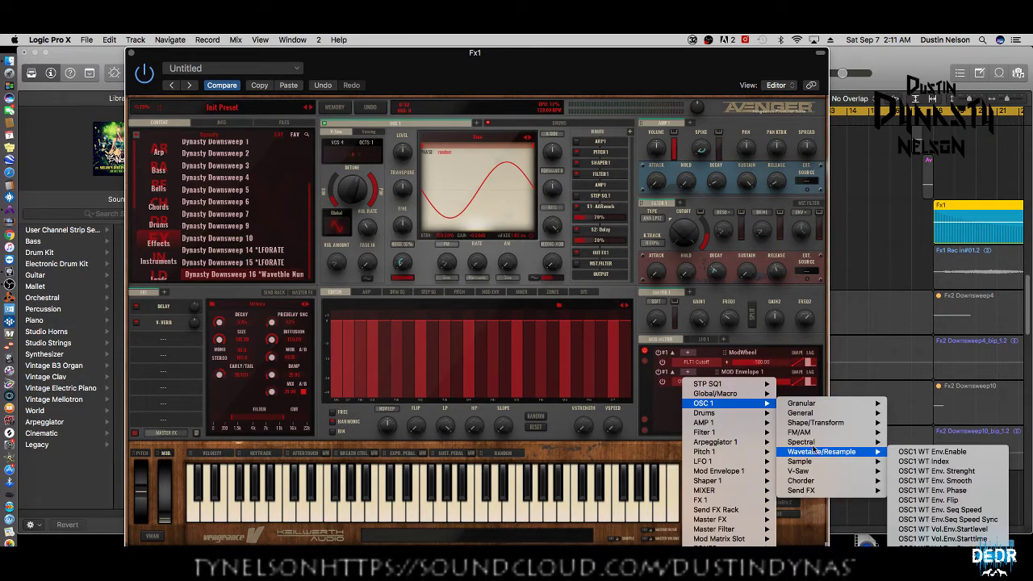
mouse_move(817, 434)
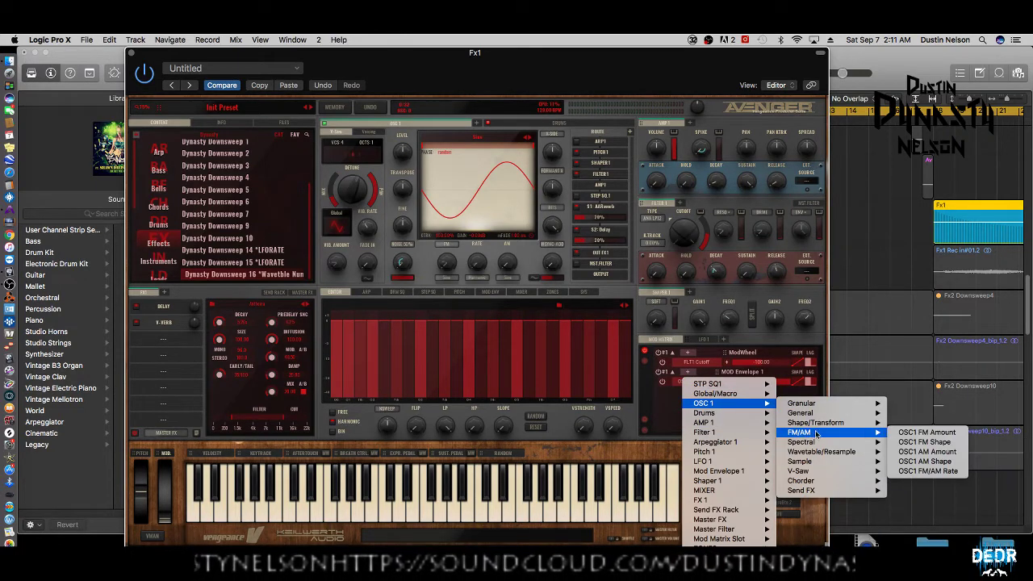
click(906, 472)
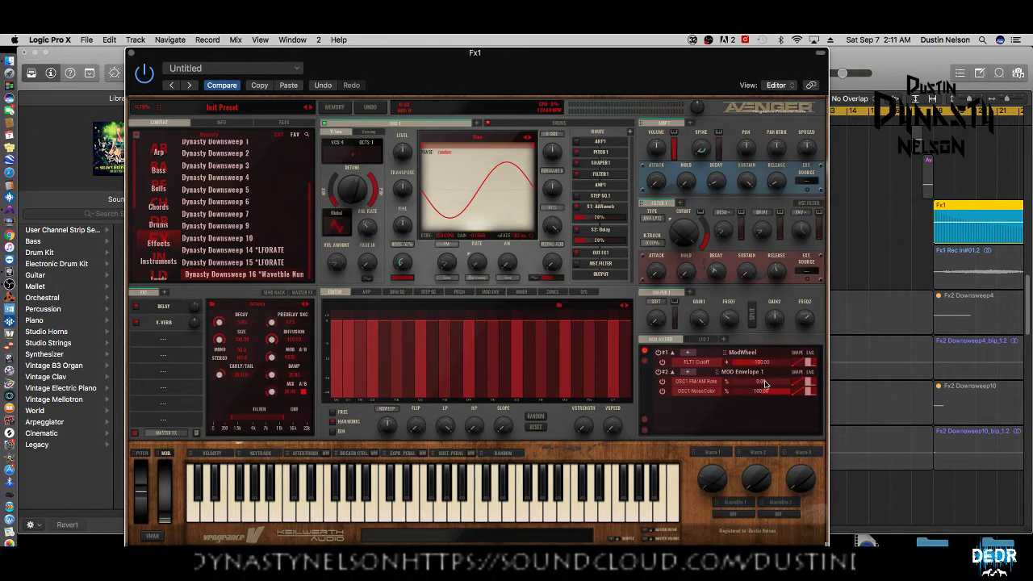
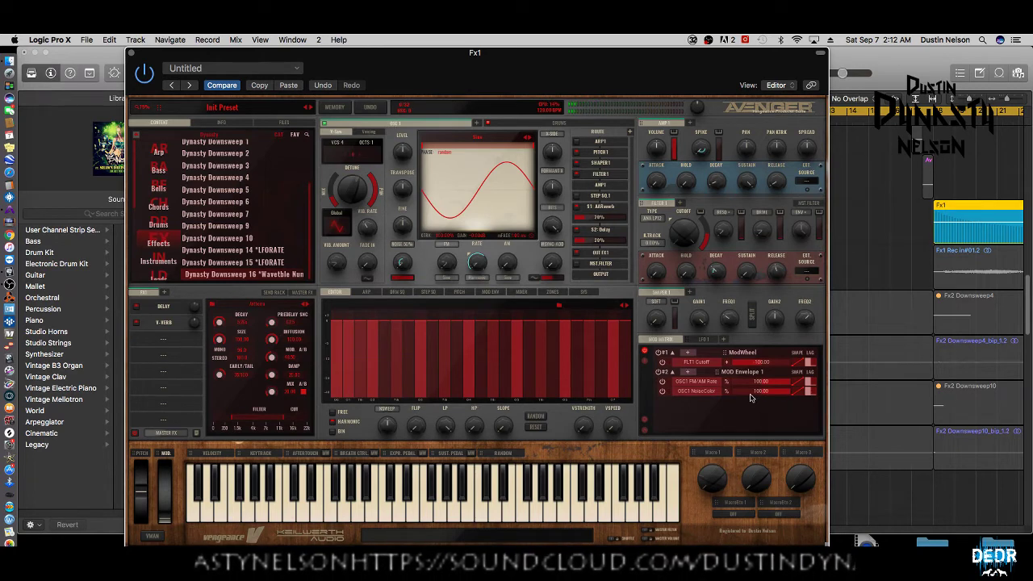
Add OSC1 FM Amount as a third MOD Envelope 1 target at 100 and audition the sound.
click(690, 375)
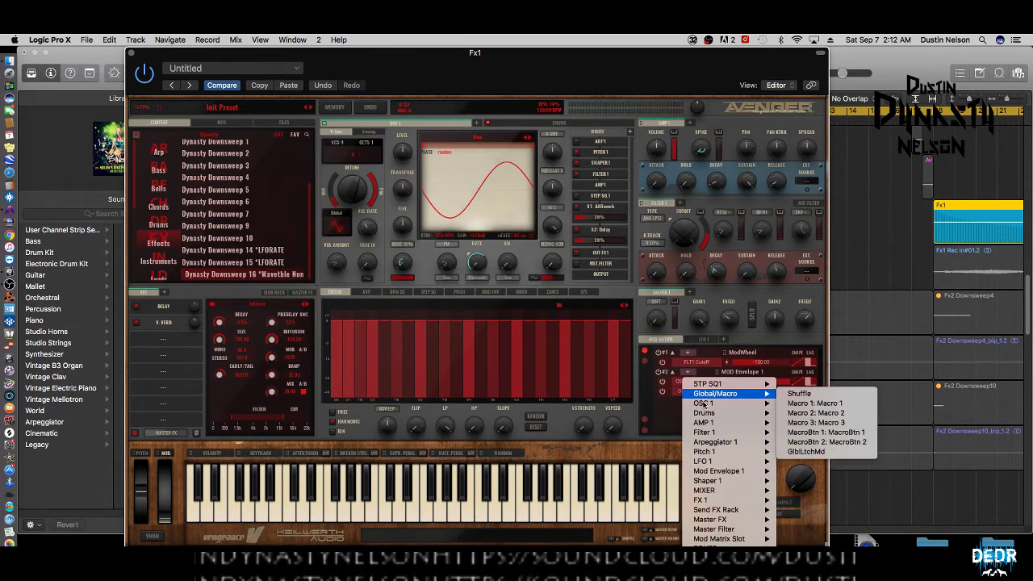
mouse_move(710, 404)
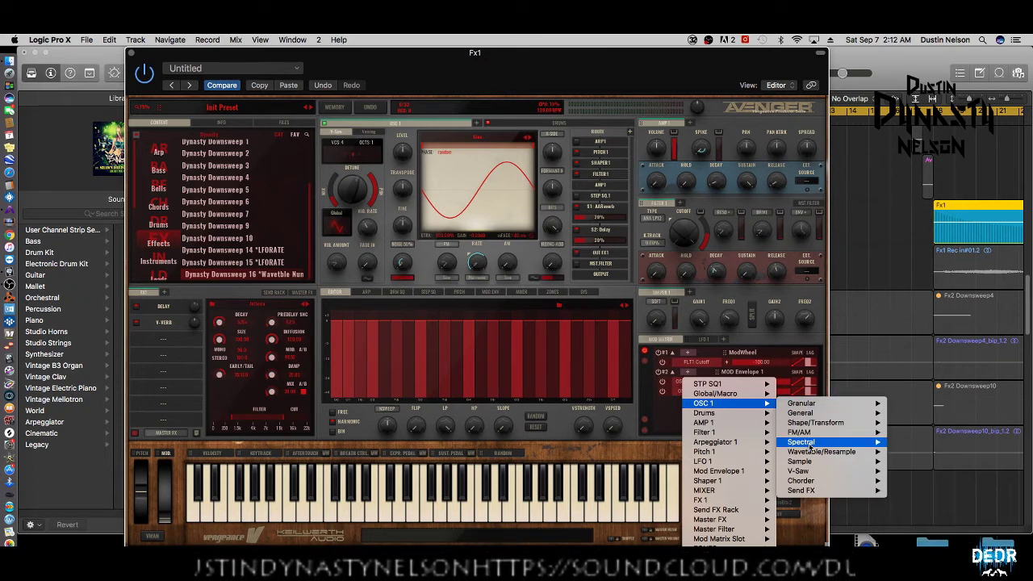
mouse_move(811, 435)
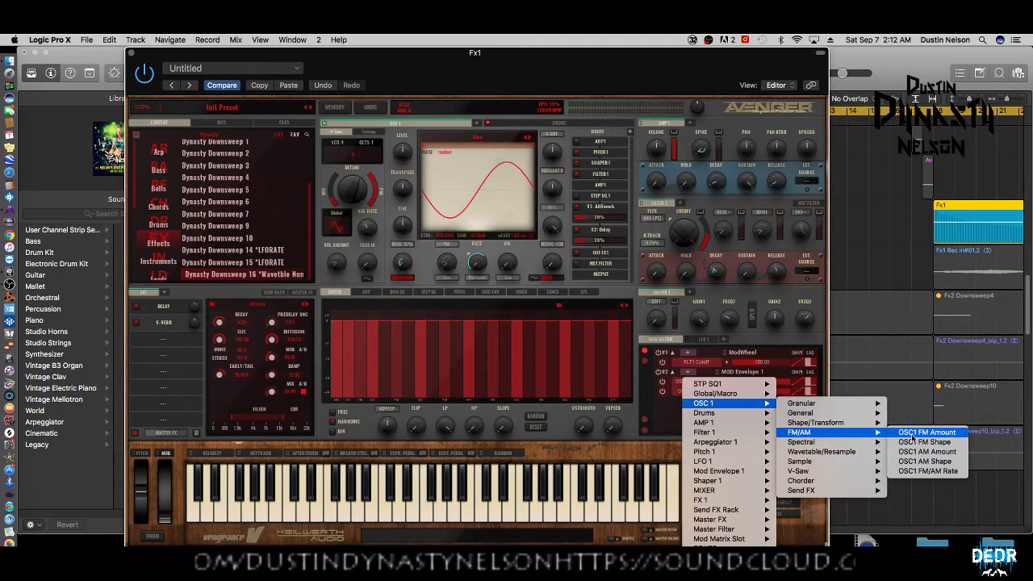
click(913, 438)
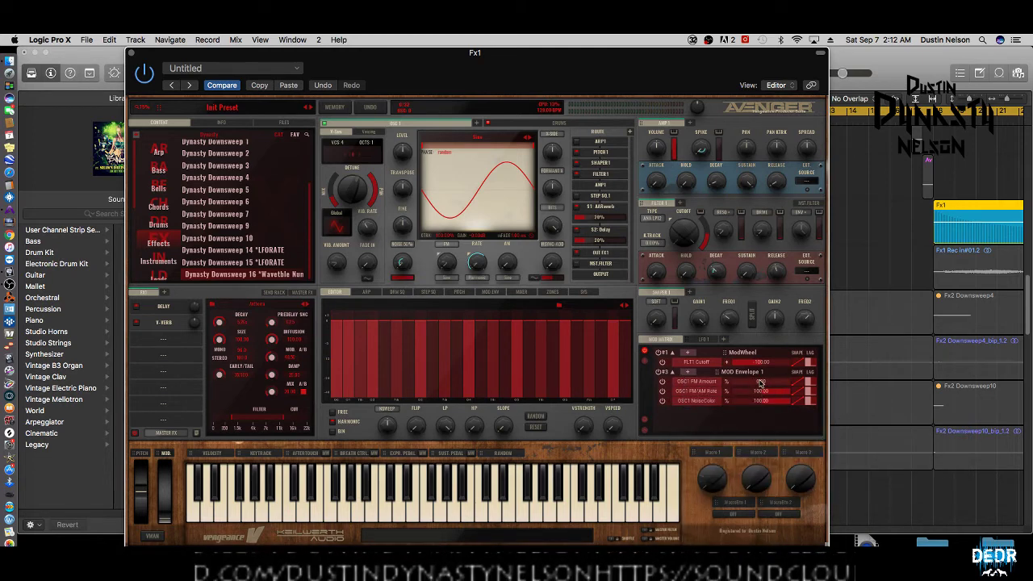
drag(761, 383, 806, 387)
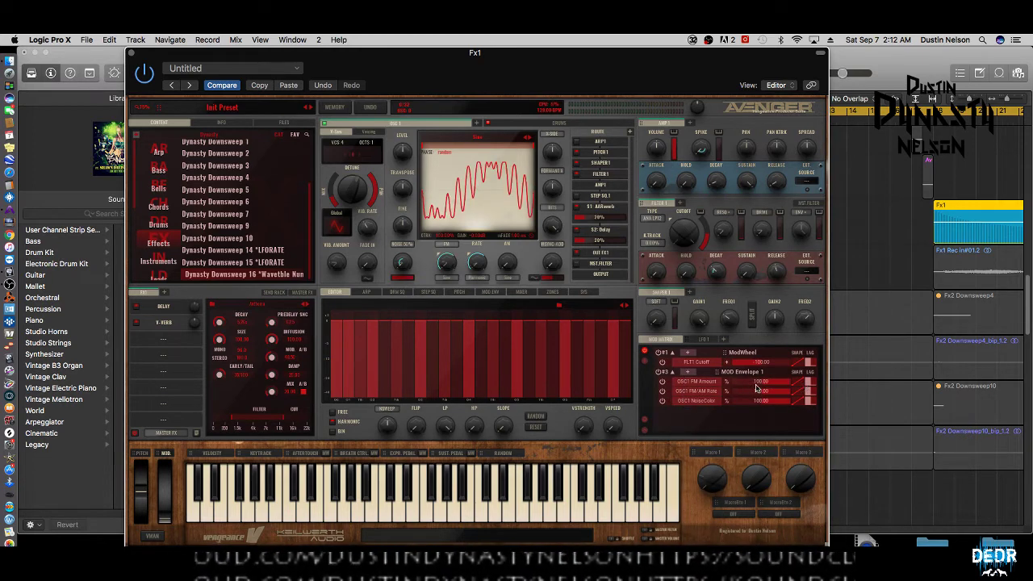
drag(749, 383, 807, 391)
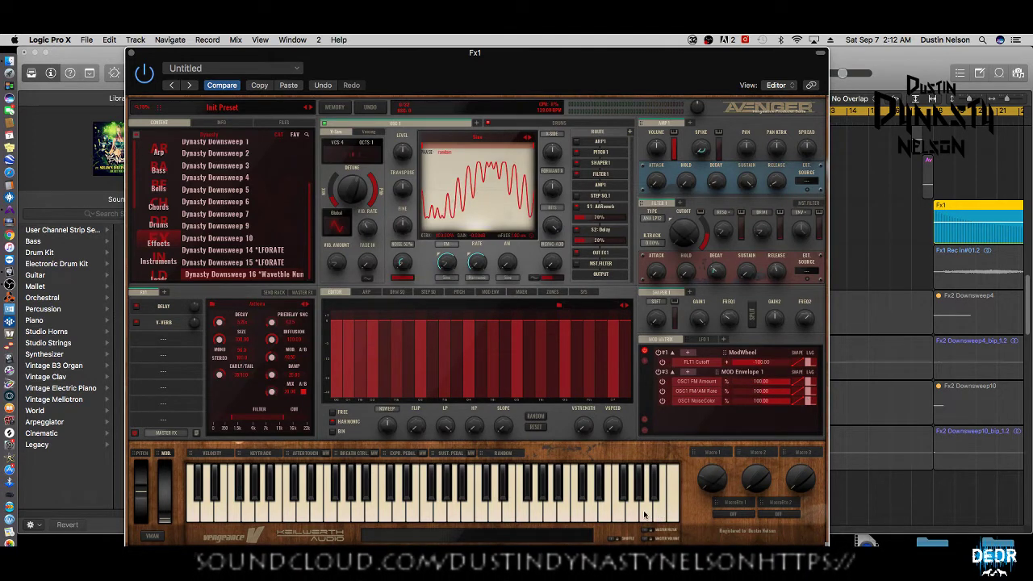
click(644, 514)
click(544, 509)
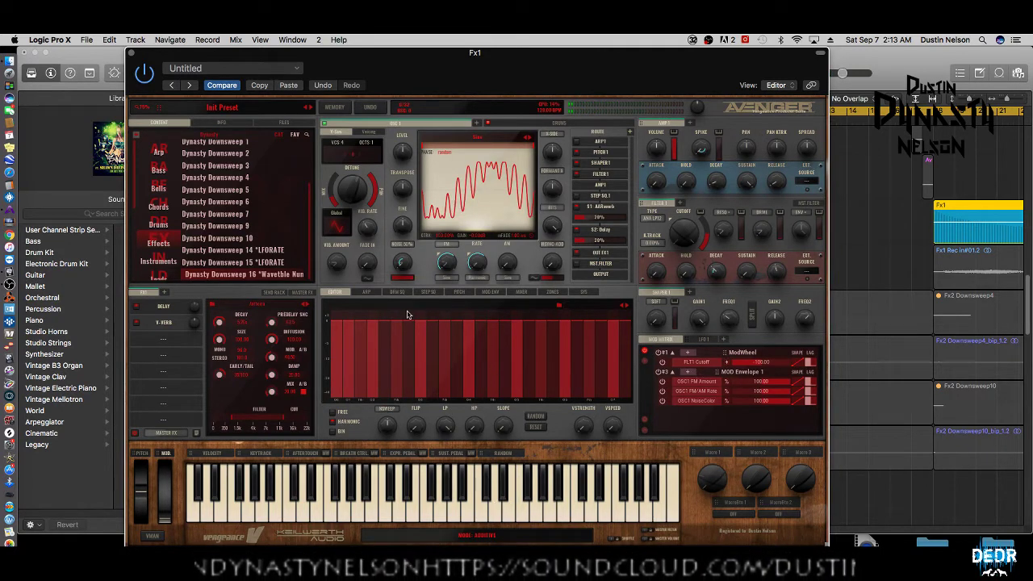
Lengthen MOD Envelope 1's decay so it reaches zero level at about 2281 ms, and audition the sound.
click(490, 292)
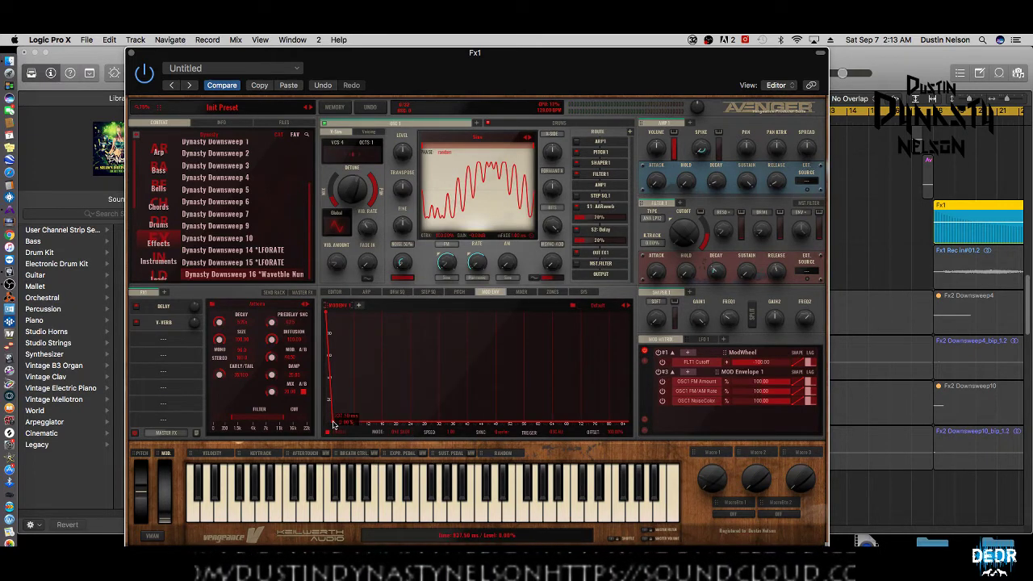
drag(331, 417, 440, 437)
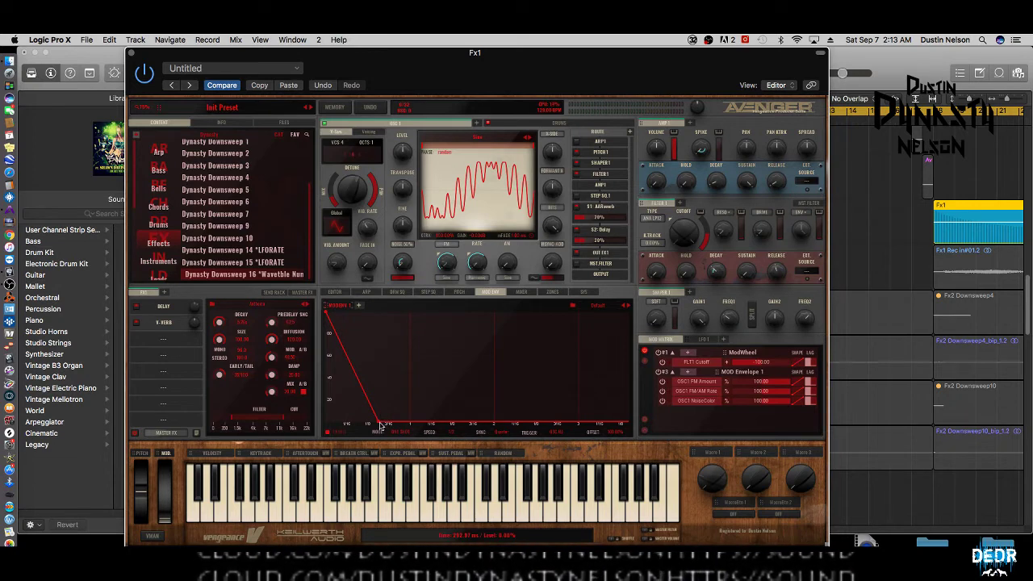
drag(380, 422, 563, 440)
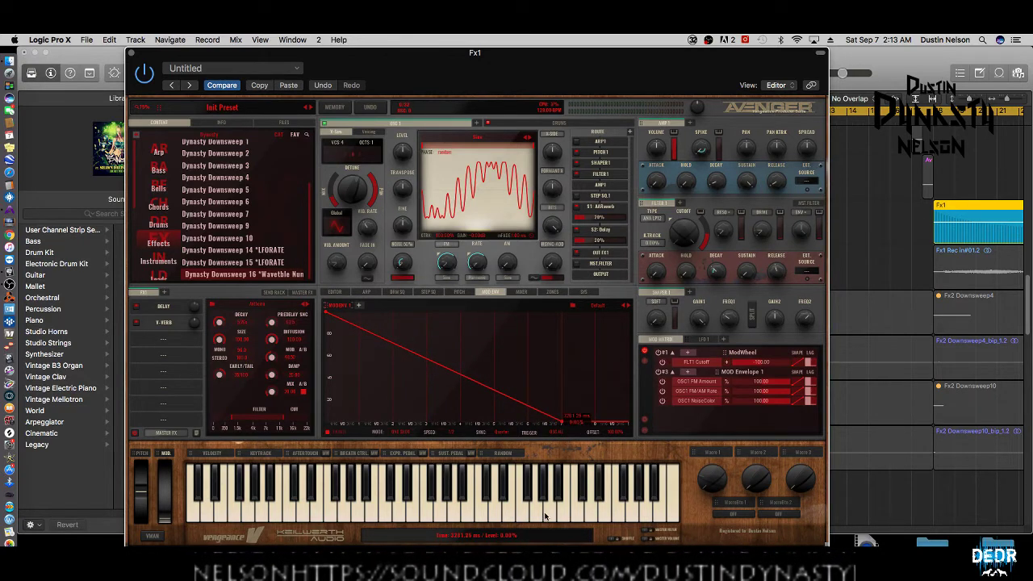
click(545, 516)
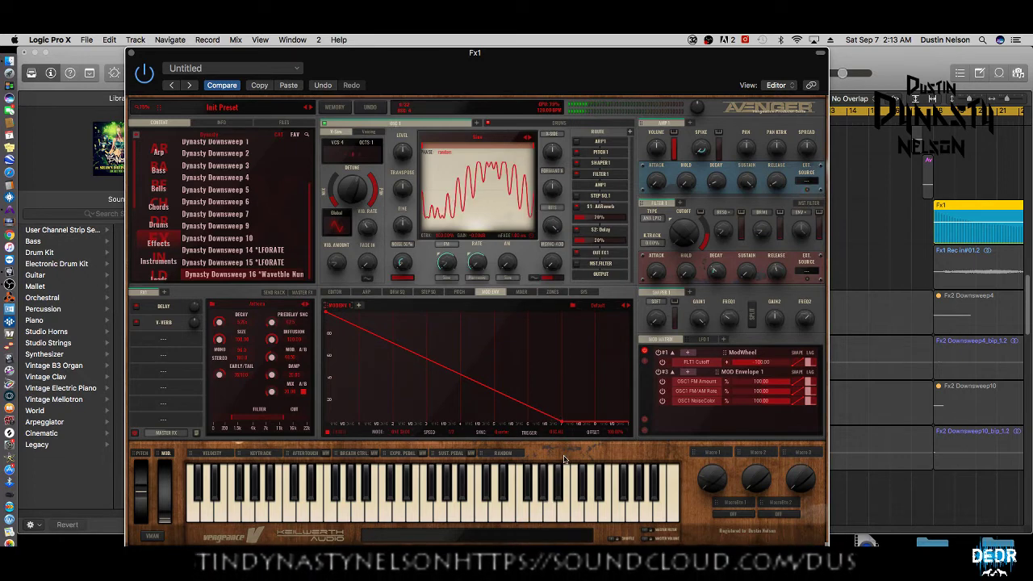
Create a second modulation envelope and add MOD Envelope 2 as a source in the modulation matrix.
click(359, 308)
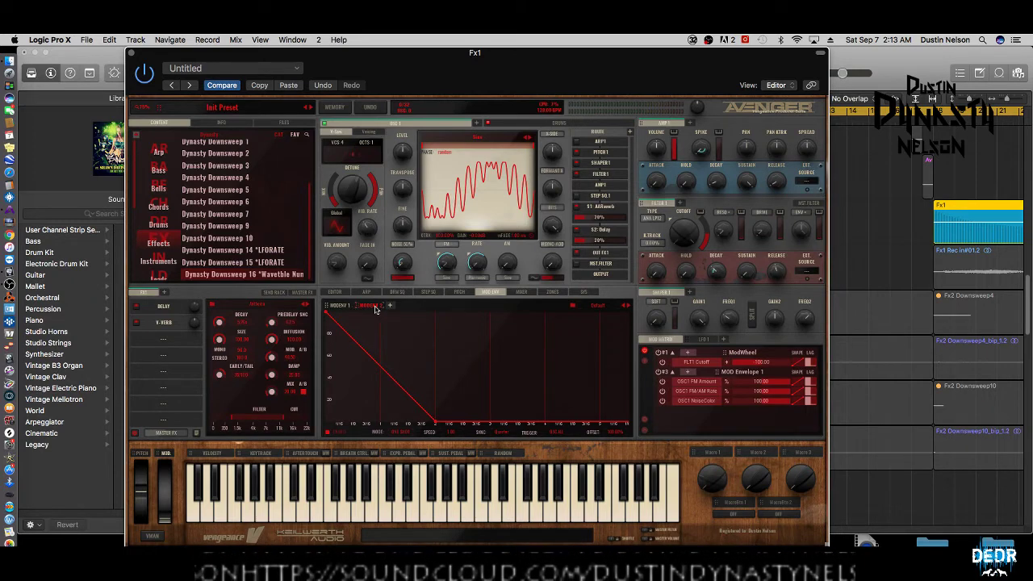
click(646, 362)
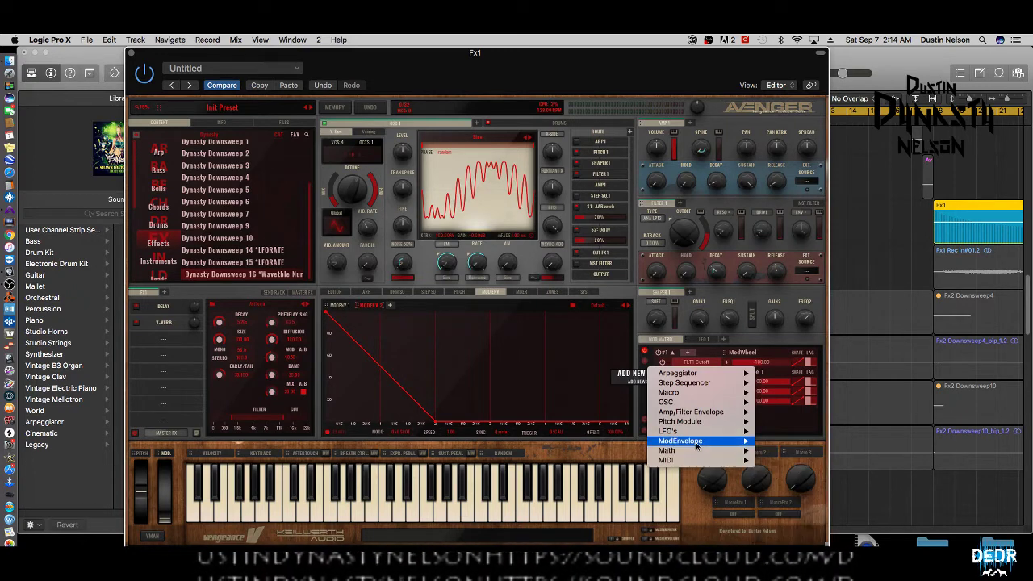
mouse_move(699, 442)
click(804, 452)
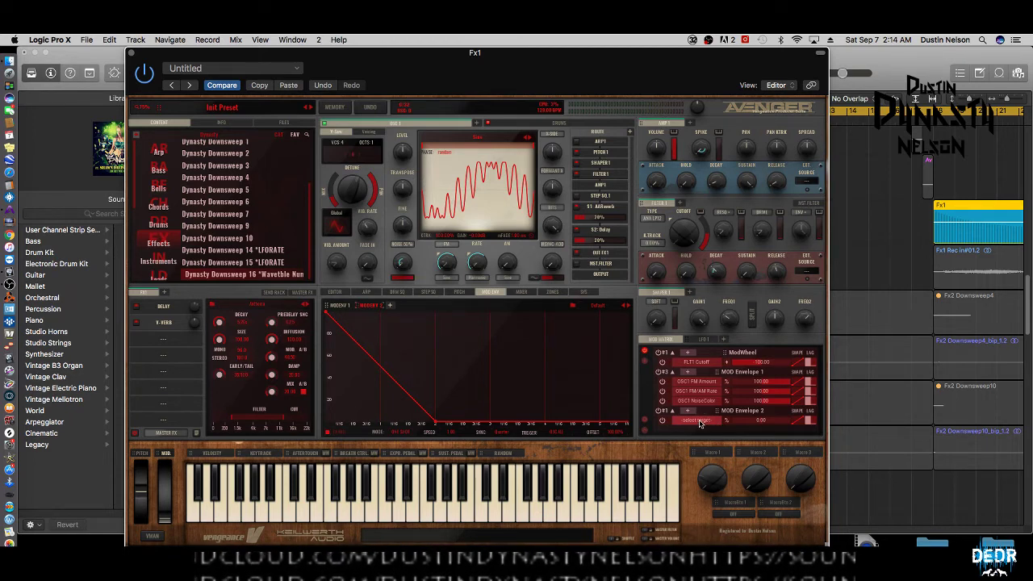
Assign OSC1 Volume as MOD Envelope 2's target with an amount of 100 and audition the sound.
click(700, 421)
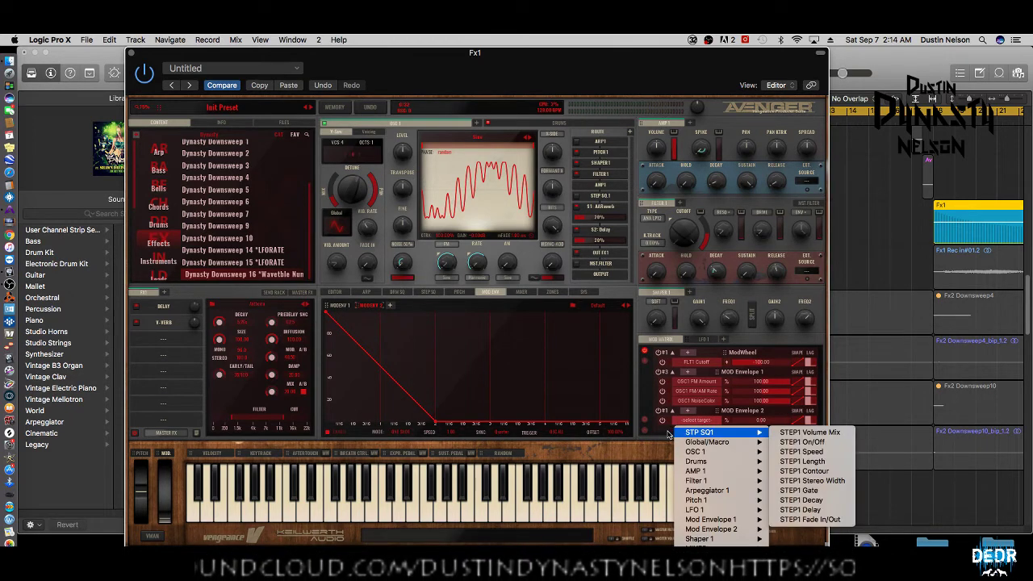
mouse_move(715, 452)
mouse_move(803, 456)
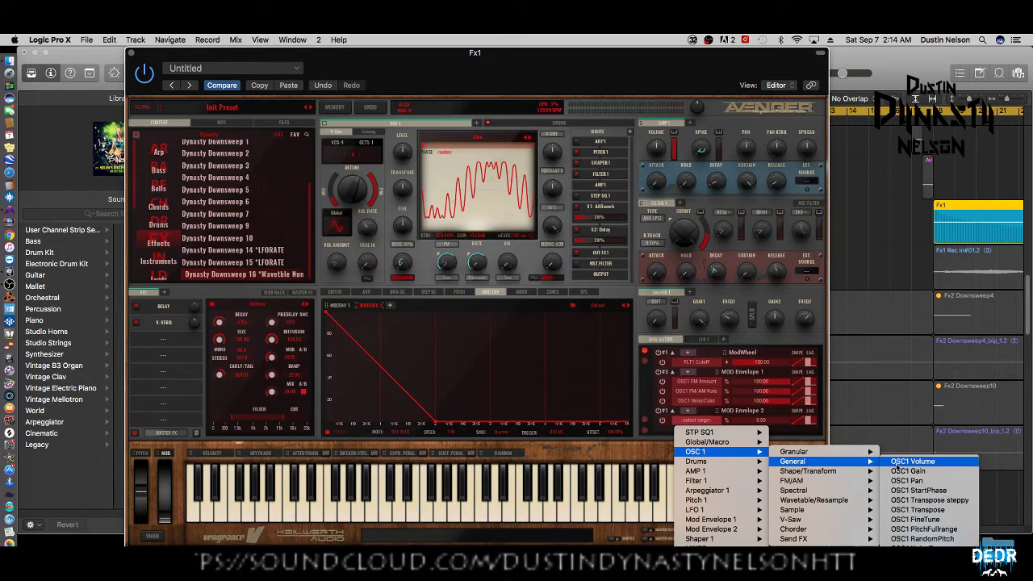
click(896, 463)
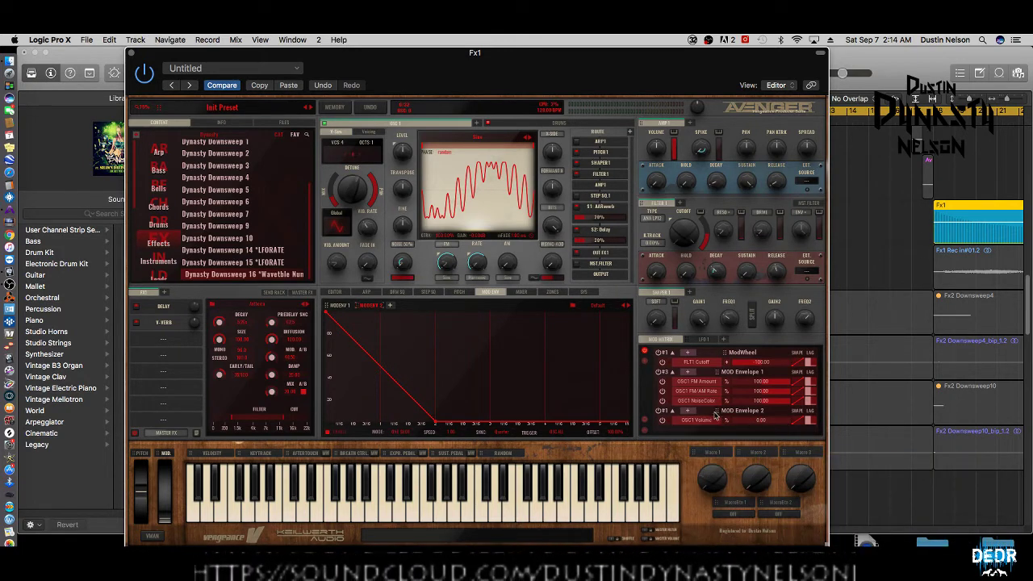
drag(635, 413, 408, 155)
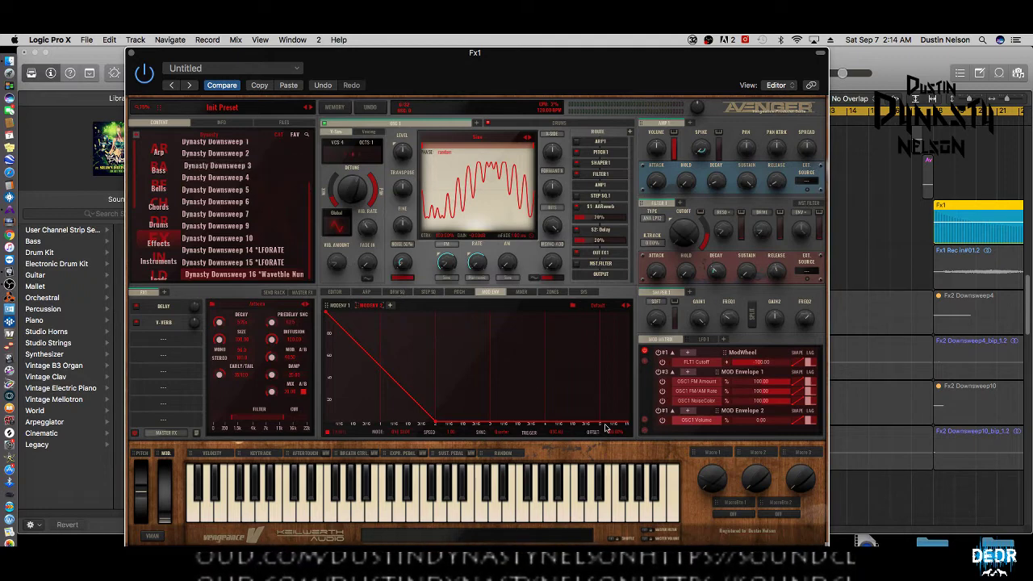
click(548, 511)
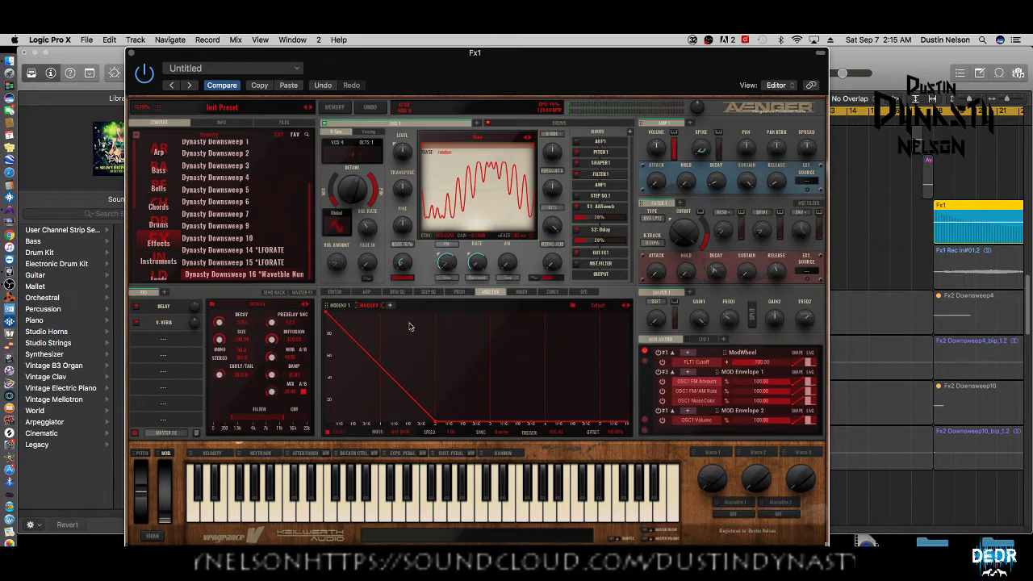
Create a third modulation envelope and set its decay to reach zero level at about 2281 ms.
click(391, 306)
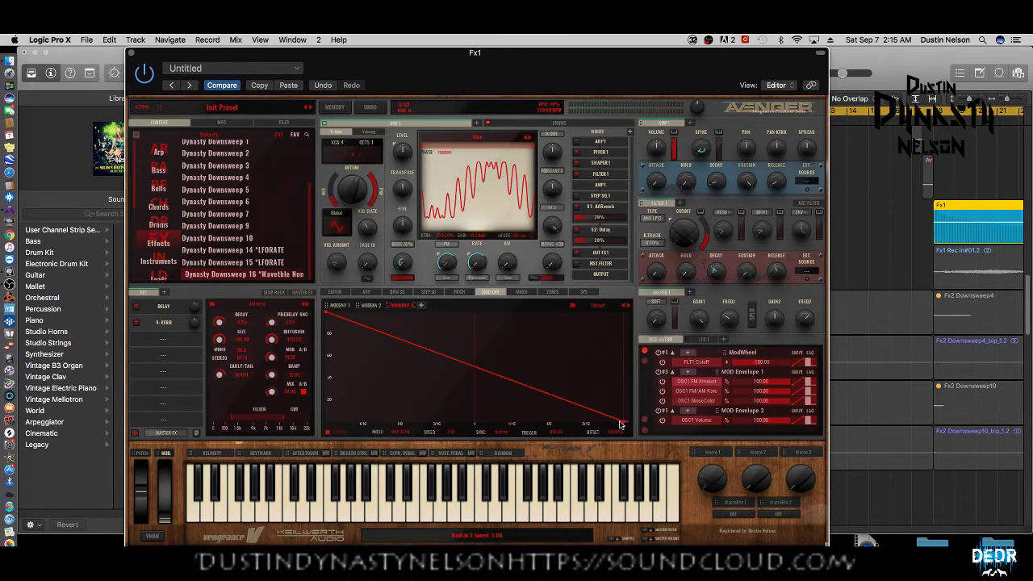
drag(673, 416, 739, 478)
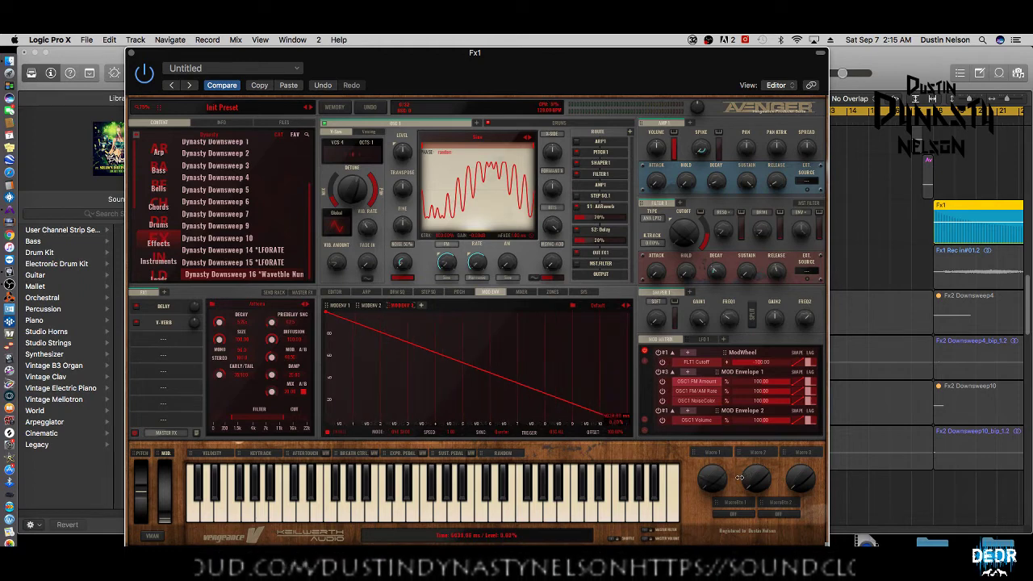
drag(550, 468, 727, 428)
drag(785, 416, 865, 430)
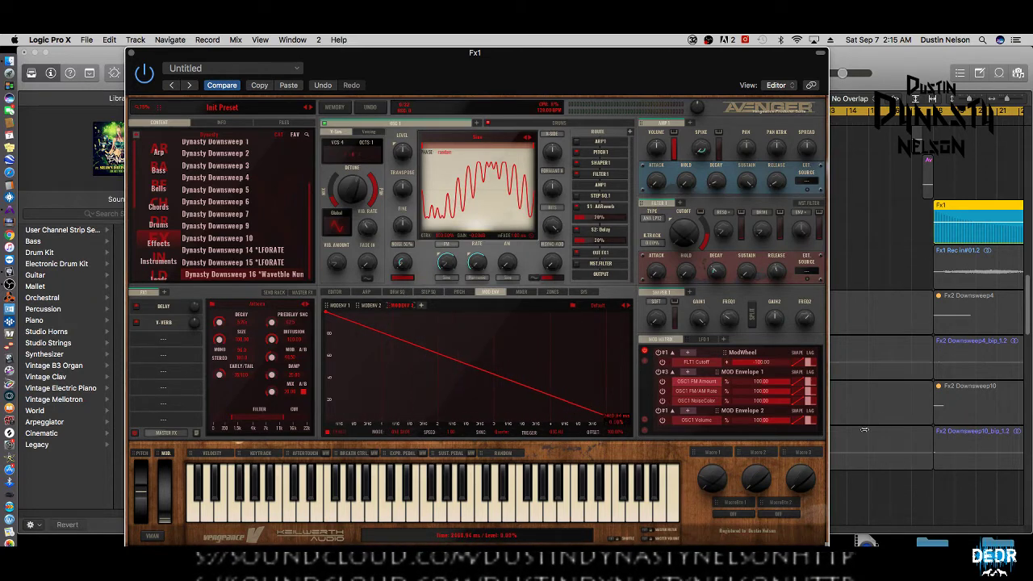
drag(606, 453, 569, 433)
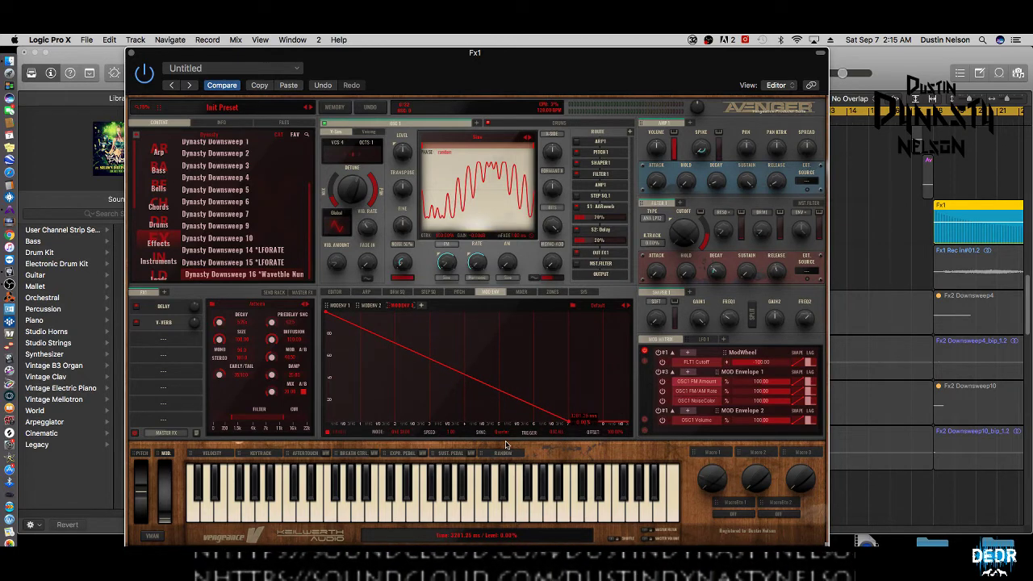
Set modulation envelope 3's speed to X4 and audition the sound.
click(451, 432)
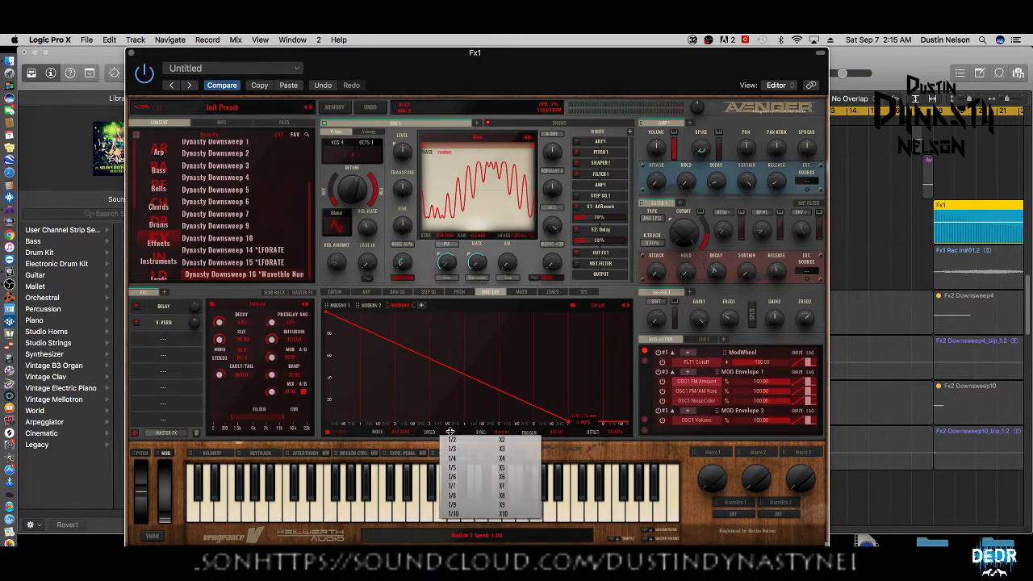
click(504, 459)
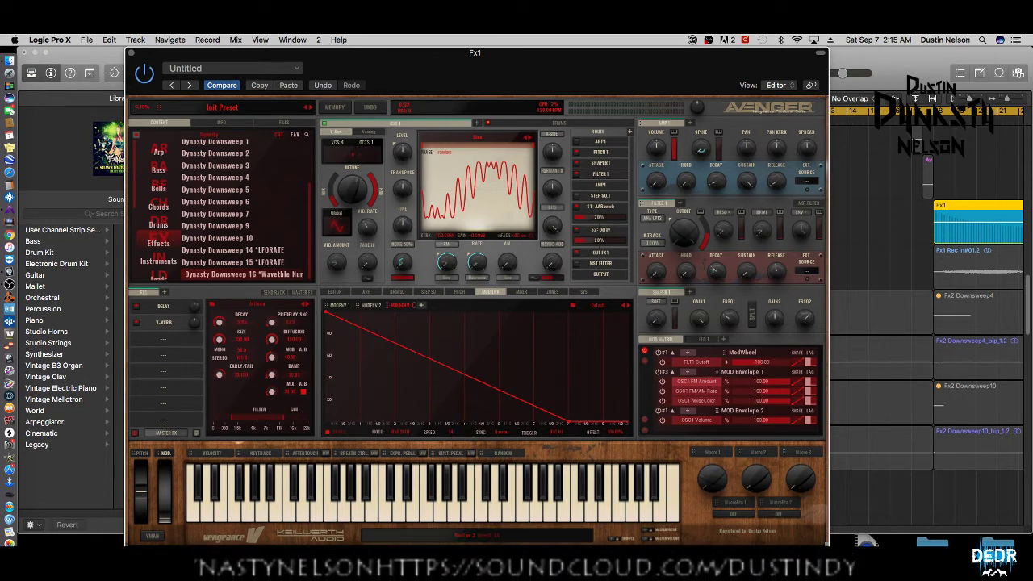
click(450, 520)
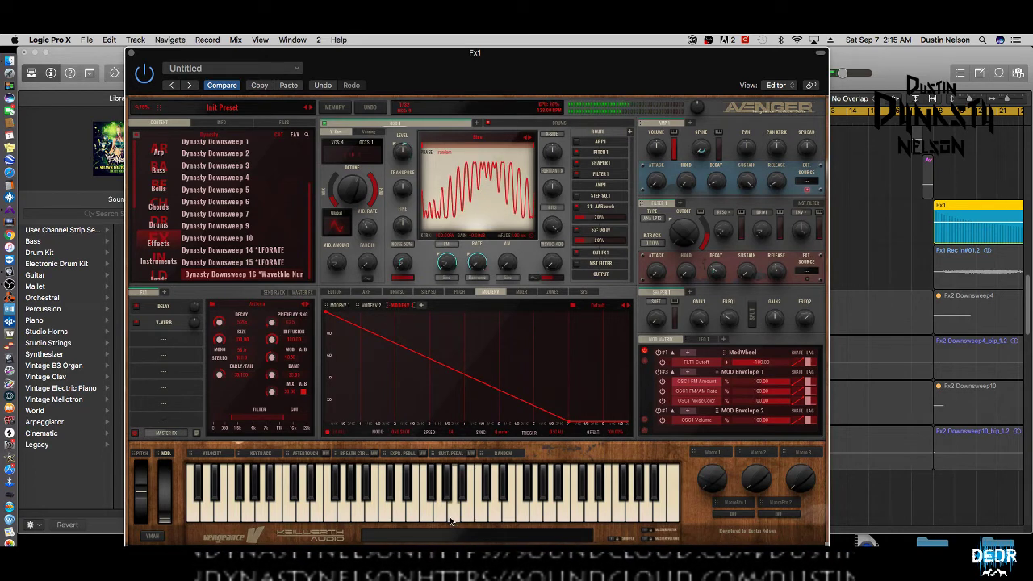
Set modulation envelope 2's speed to 1/4 and audition the sound on several notes.
click(370, 306)
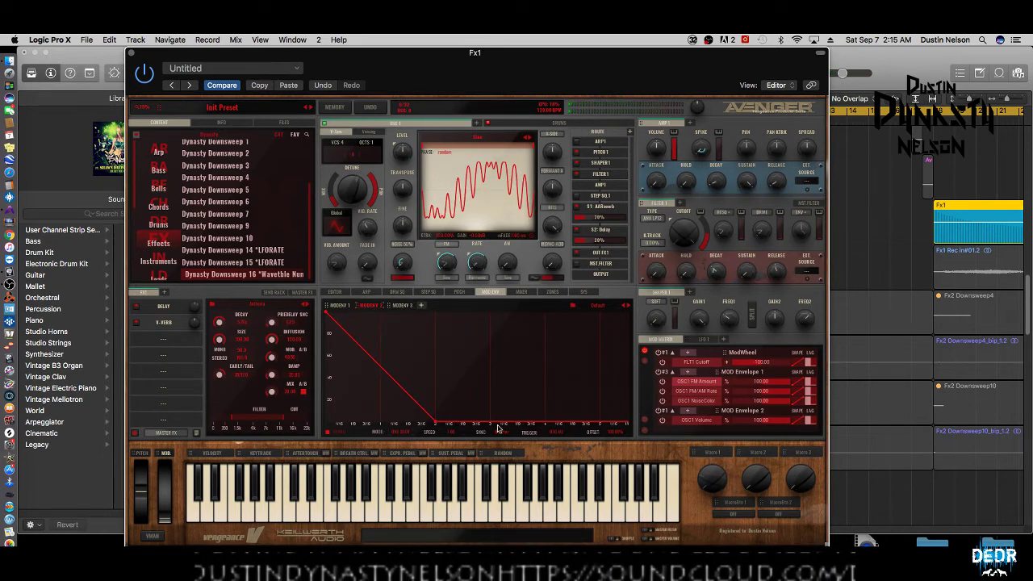
click(450, 433)
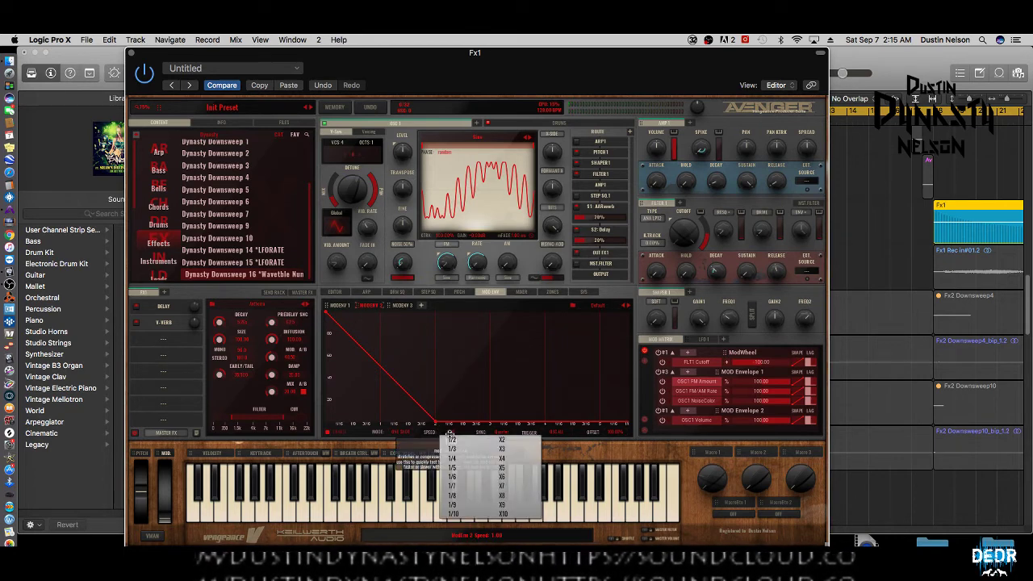
click(452, 458)
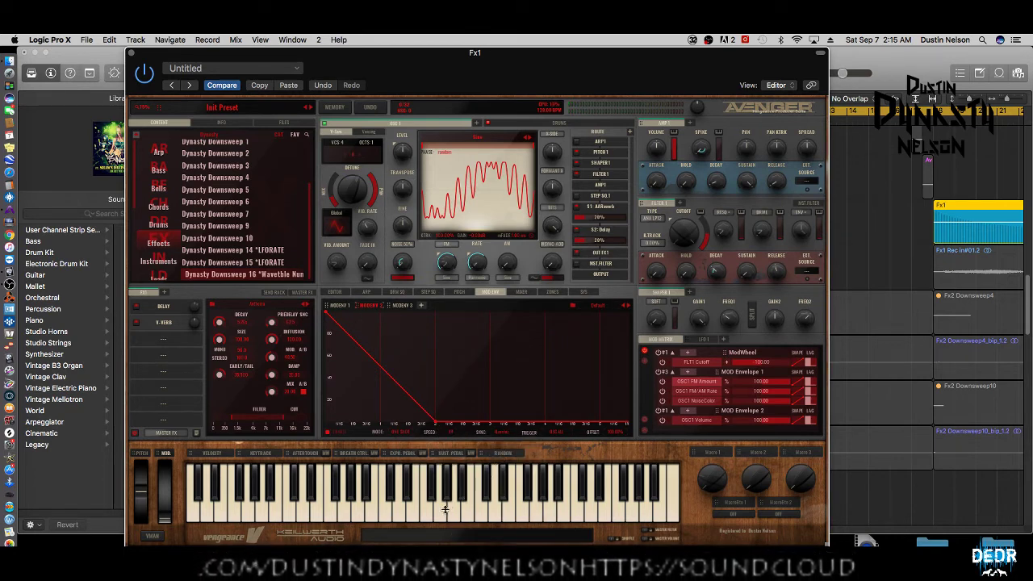
click(452, 510)
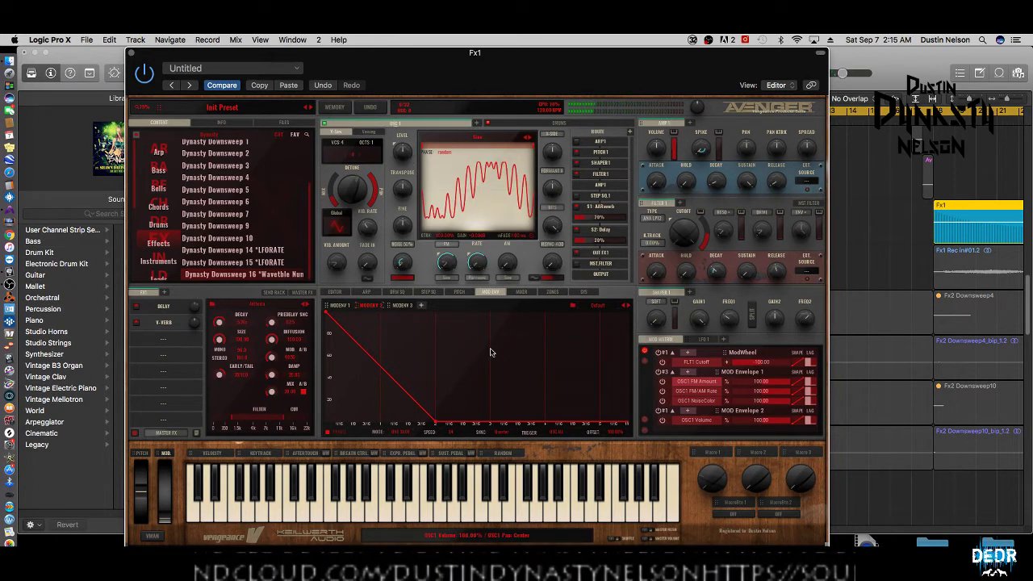
click(452, 510)
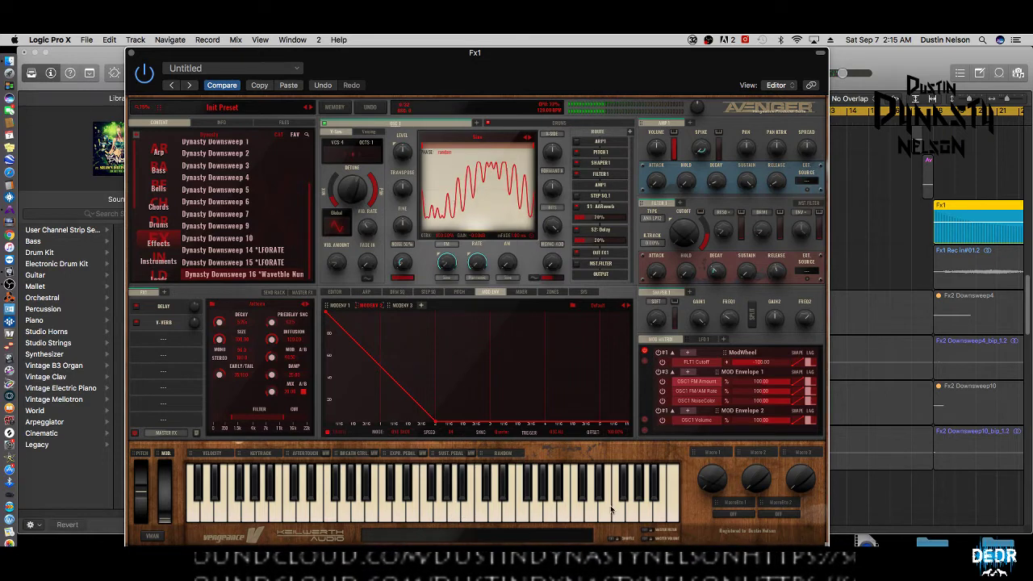
click(548, 507)
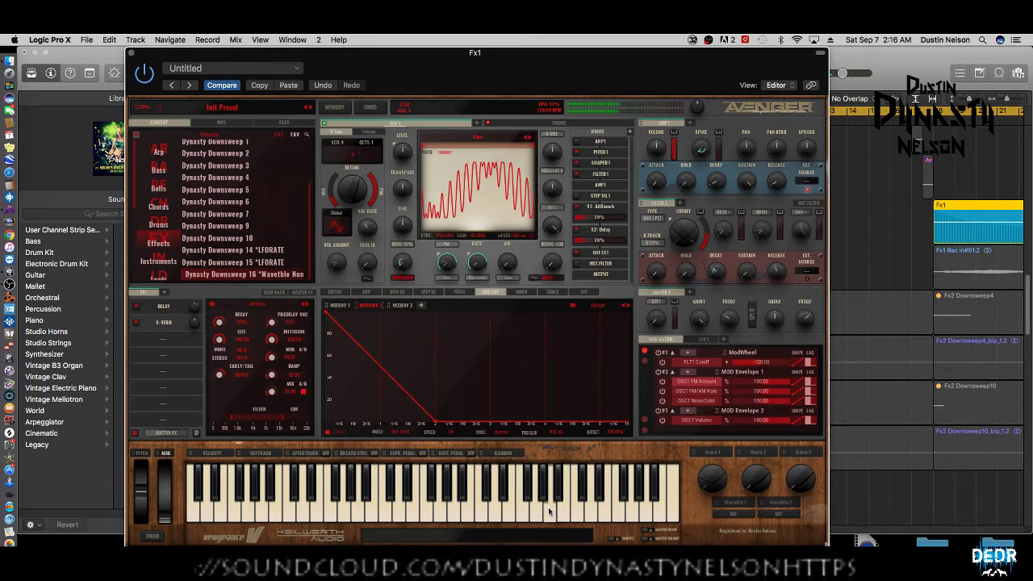
Return to modulation envelope 3's curve and audition the sound on a high and a lower note.
click(410, 305)
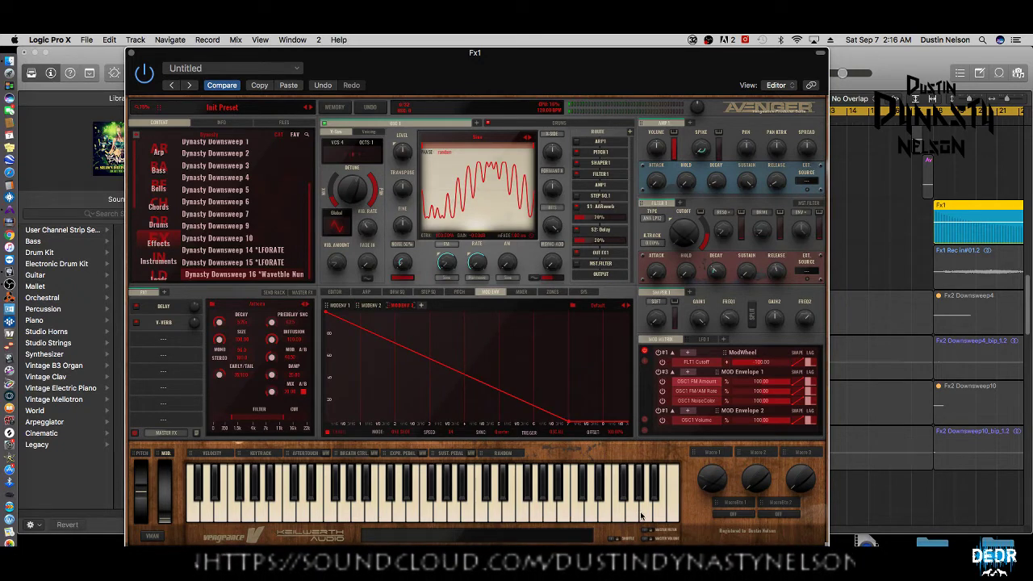
click(551, 515)
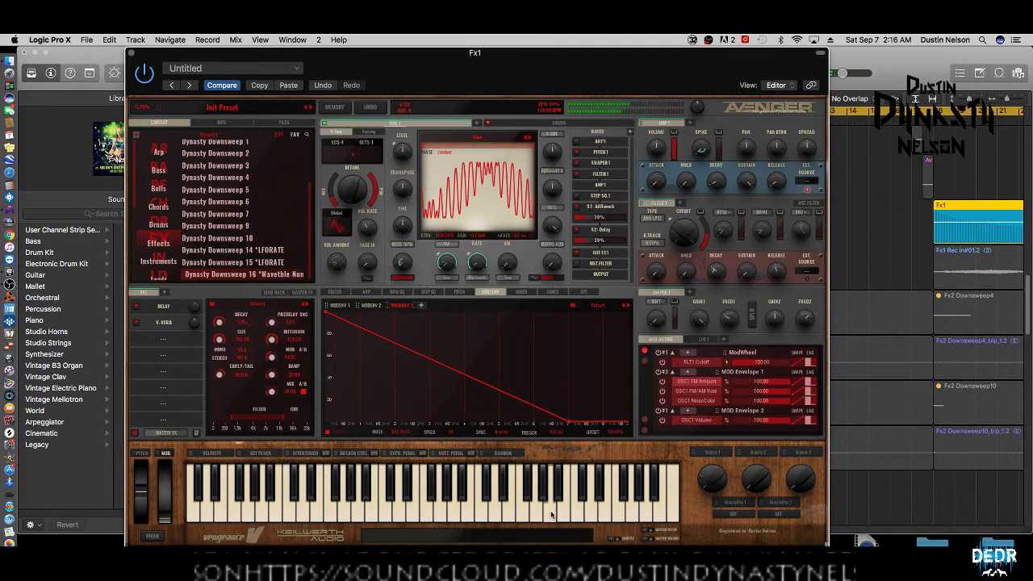
click(458, 515)
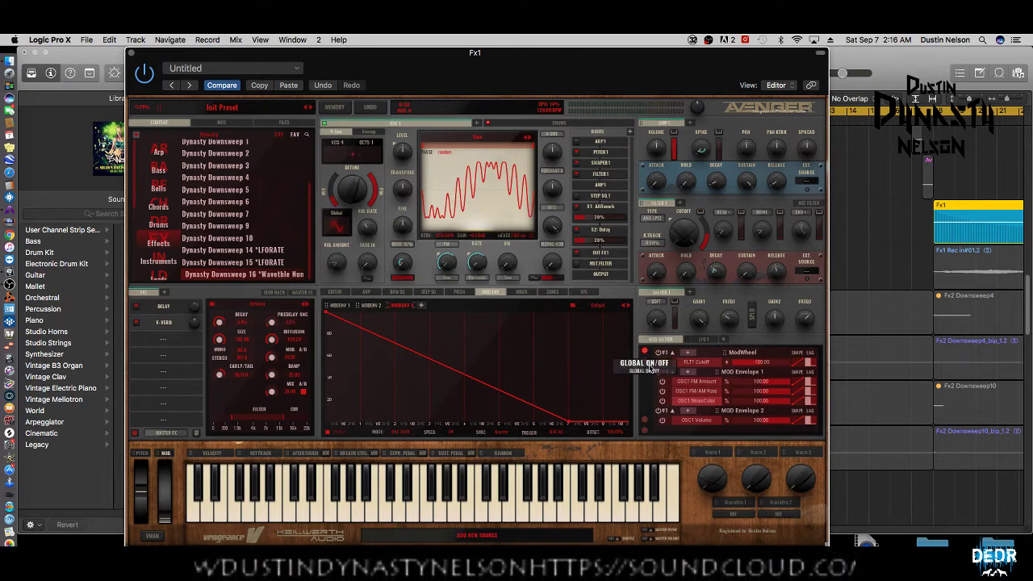
Add MOD Envelope 3 as a modulation source targeting FLT1 Cutoff with an amount of 100.
click(645, 363)
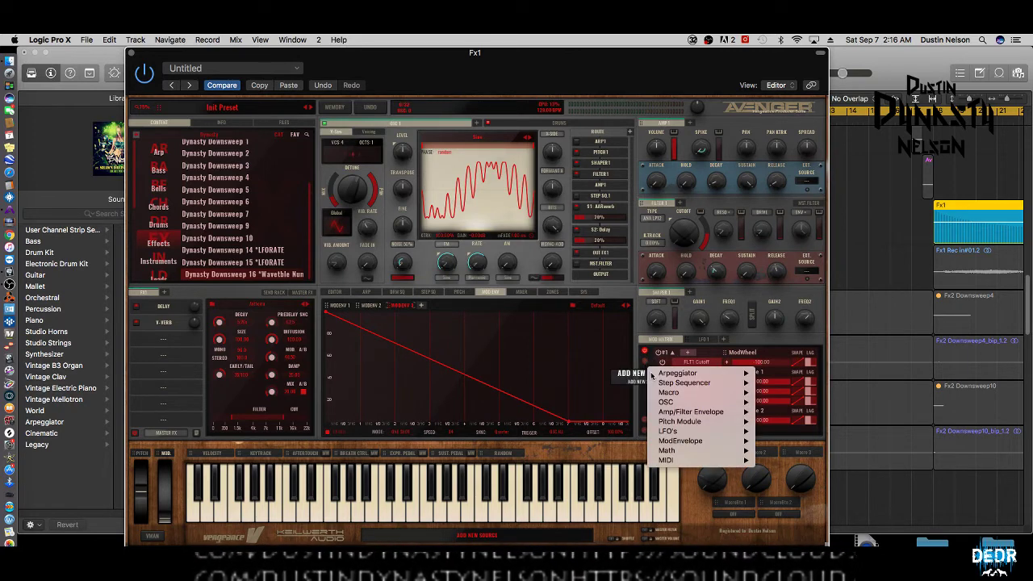
mouse_move(703, 440)
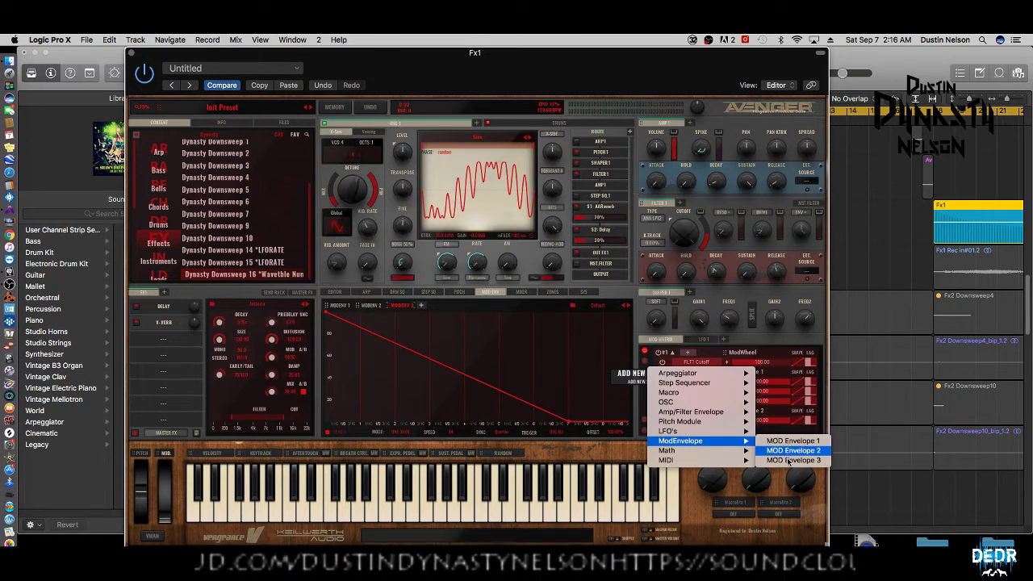
click(781, 460)
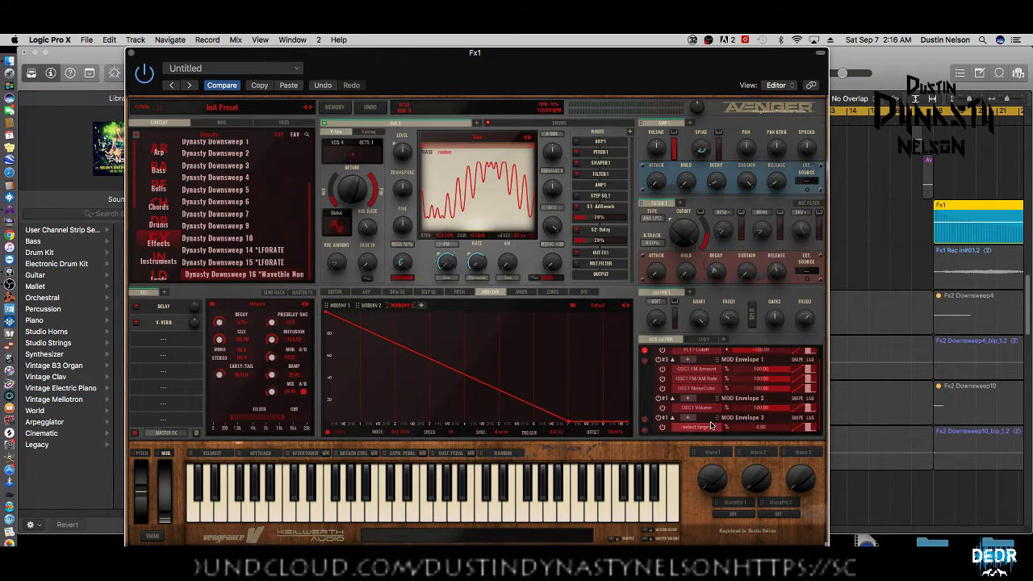
click(701, 428)
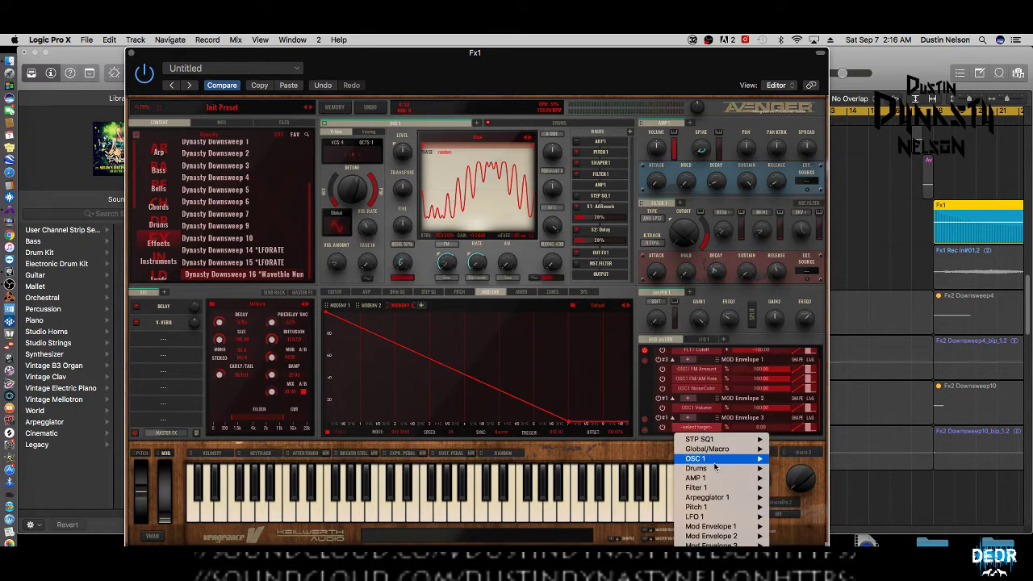
mouse_move(710, 488)
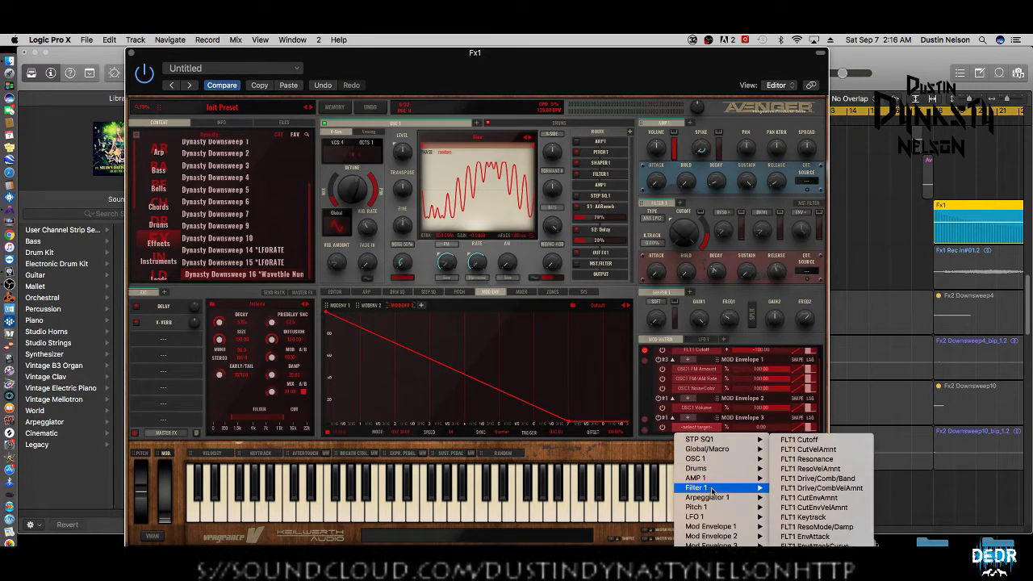
click(789, 441)
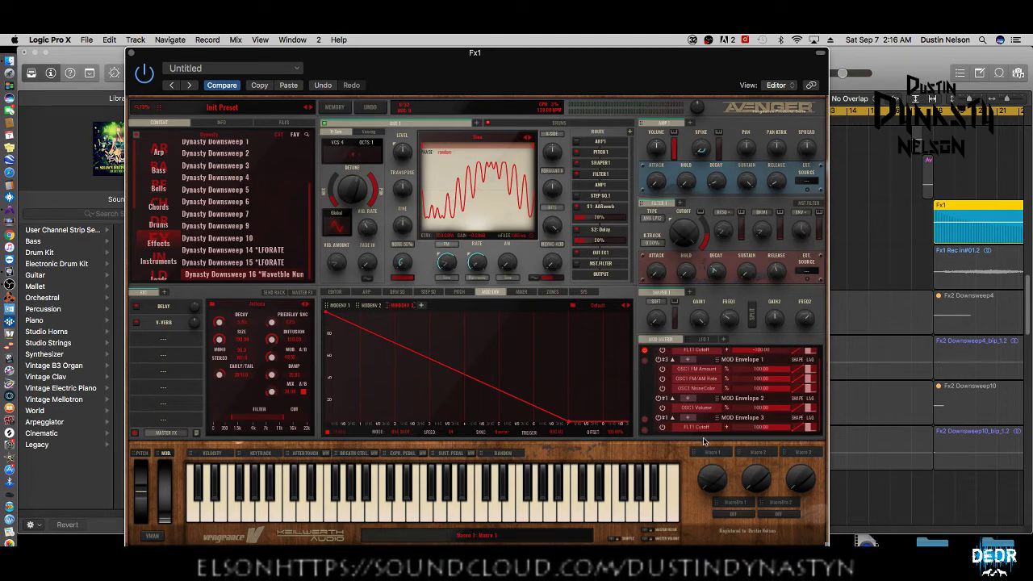
click(688, 418)
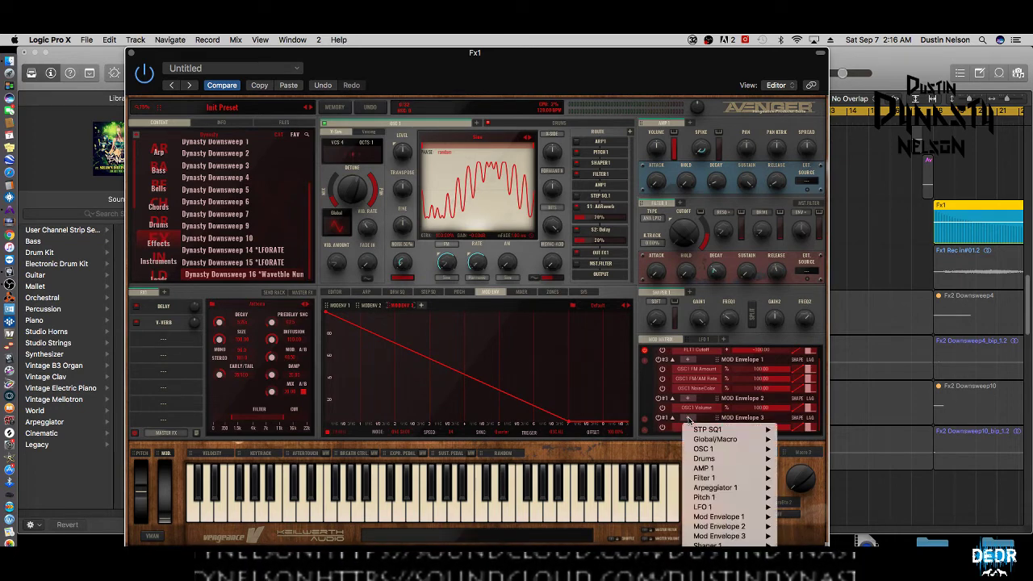
mouse_move(695, 434)
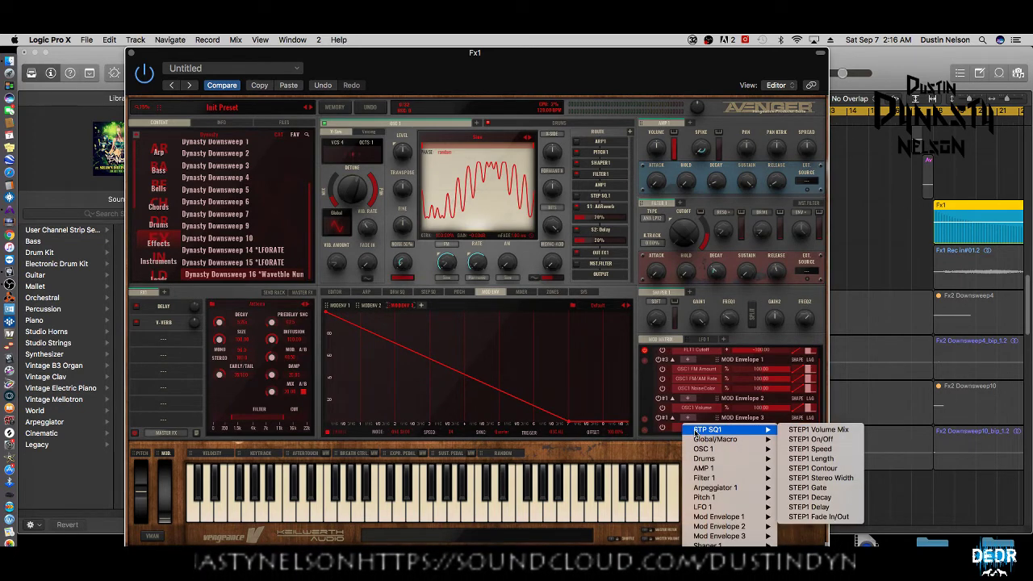
click(698, 432)
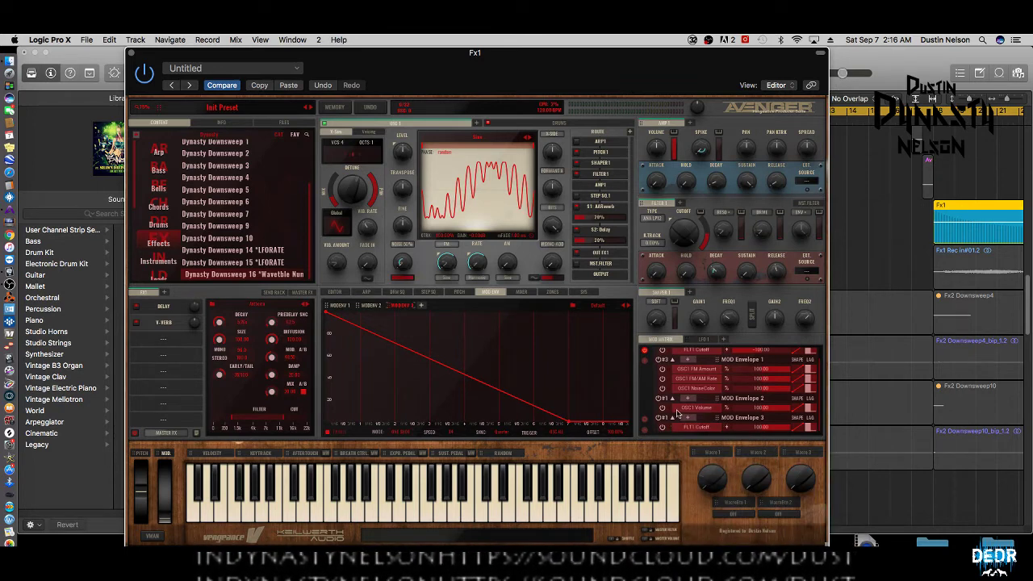
Add OSC1 Transpose as a second MOD Envelope 3 target with an amount of 100.
drag(717, 420, 406, 191)
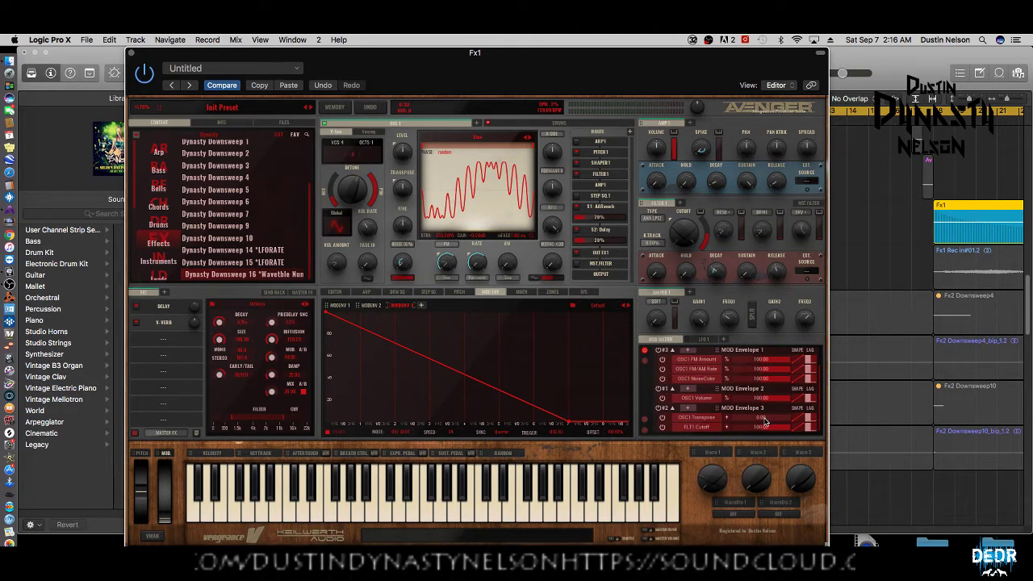
drag(765, 421, 804, 418)
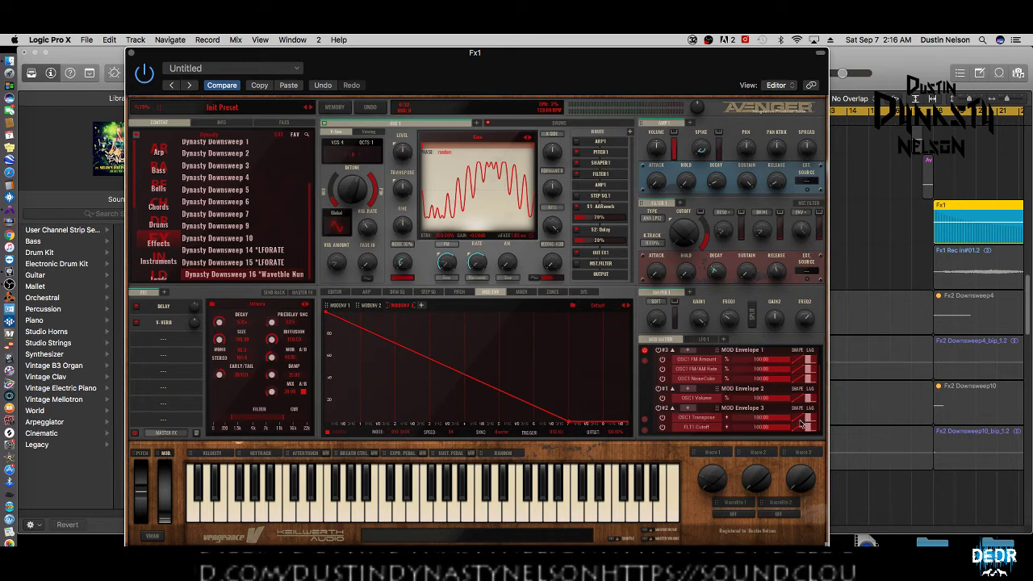
Audition the sound on a mid-range key, a very high key and a lower key of the on-screen keyboard.
click(541, 516)
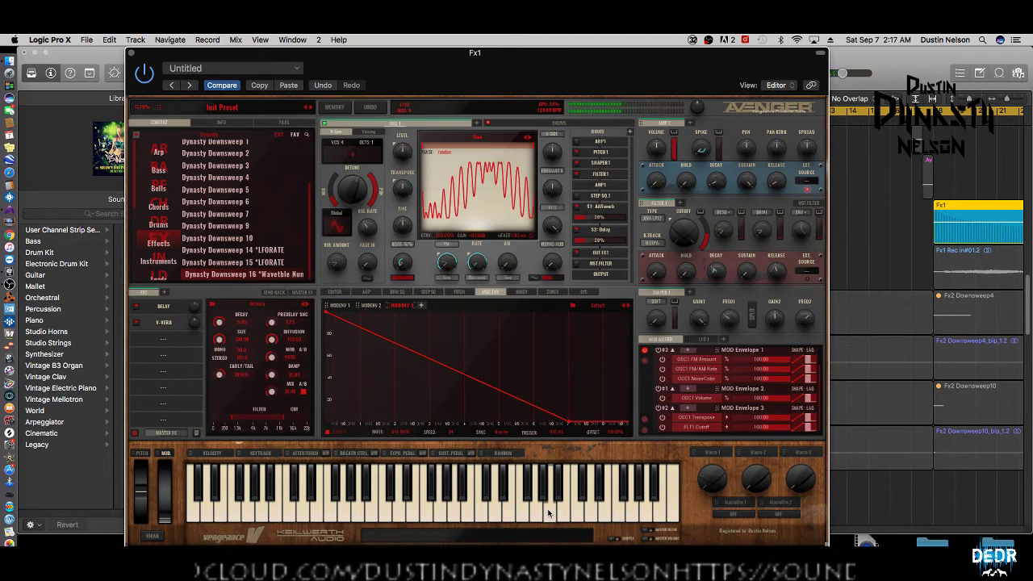
click(644, 516)
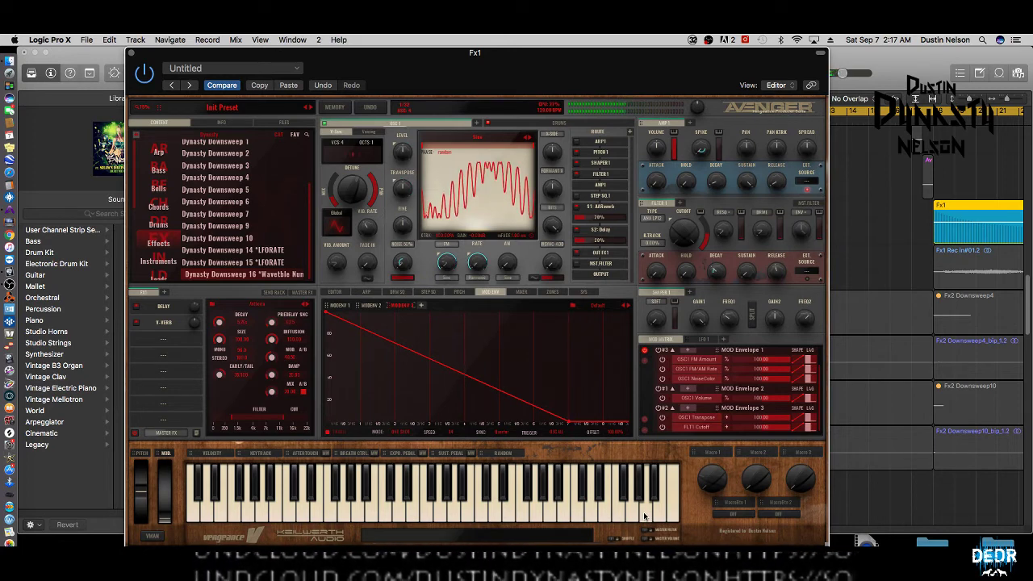
click(449, 510)
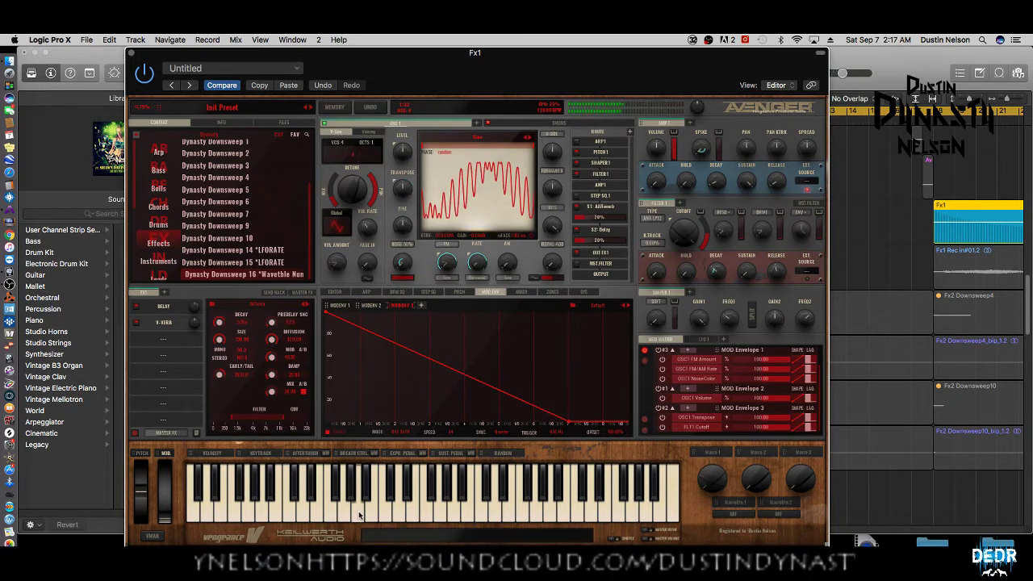
Stretch modulation envelope 3's end point much further out in three passes, auditioning the same low note after each one.
drag(571, 422, 708, 442)
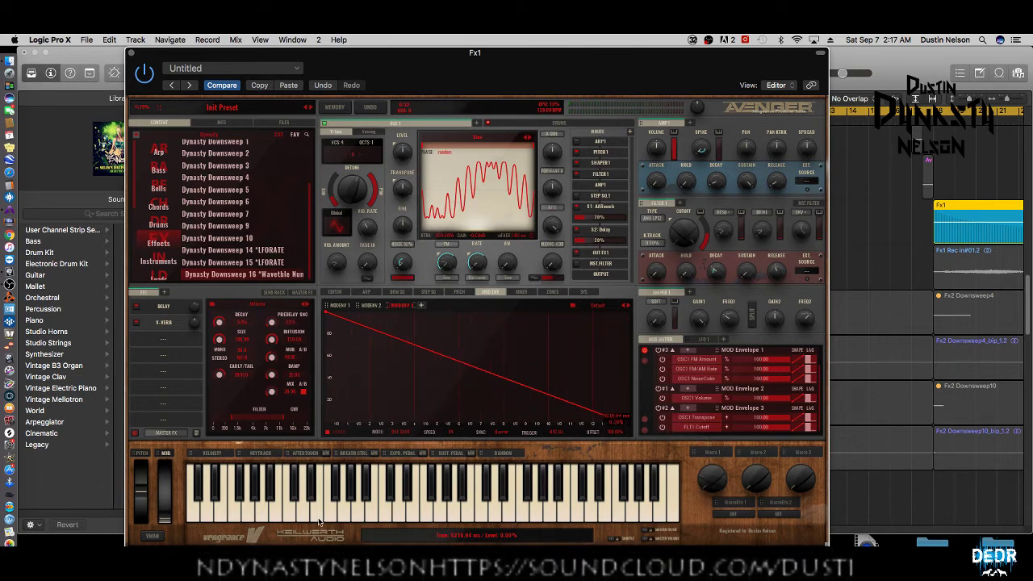
click(362, 517)
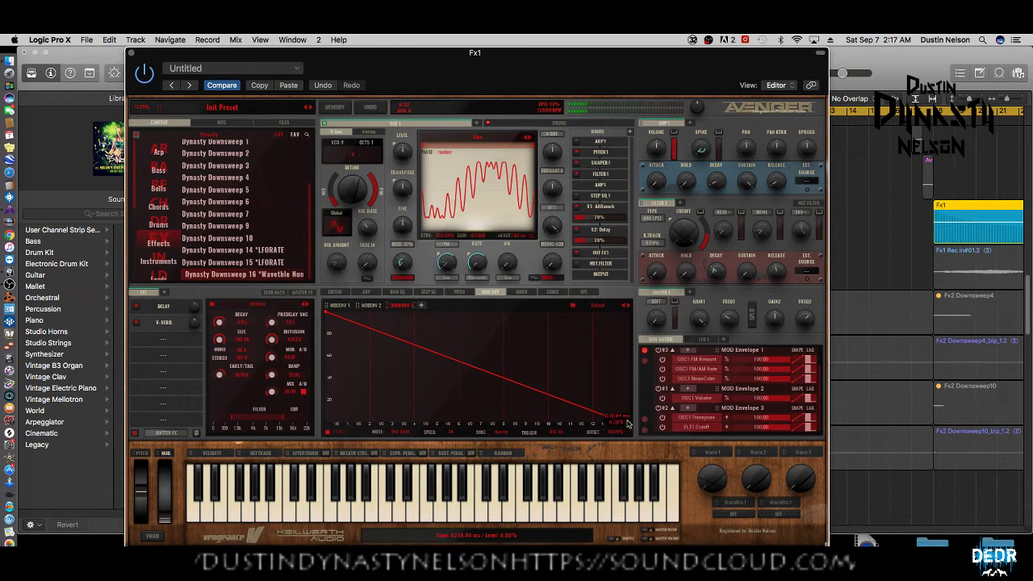
drag(623, 426, 771, 440)
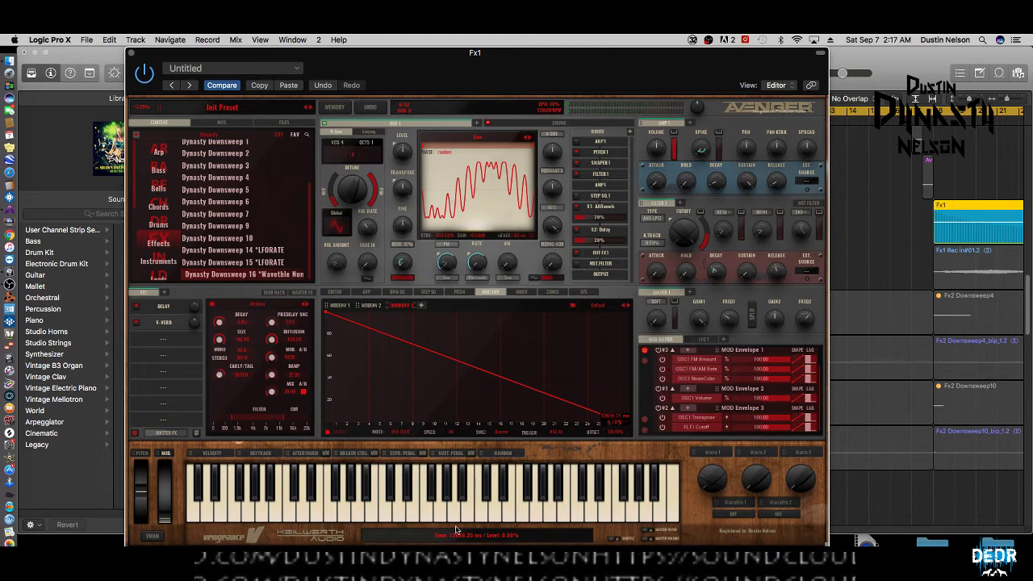
click(361, 519)
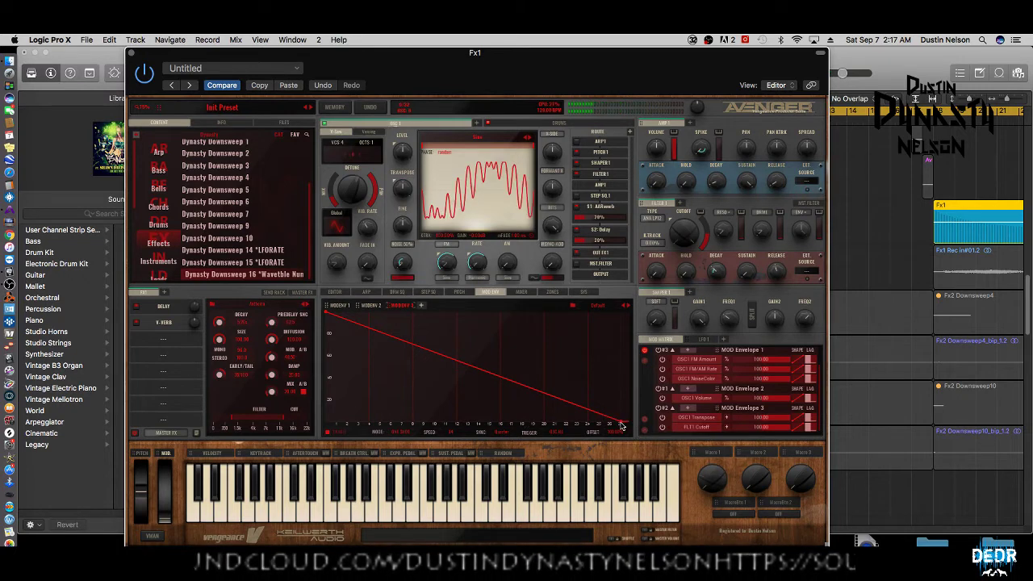
drag(626, 425, 727, 436)
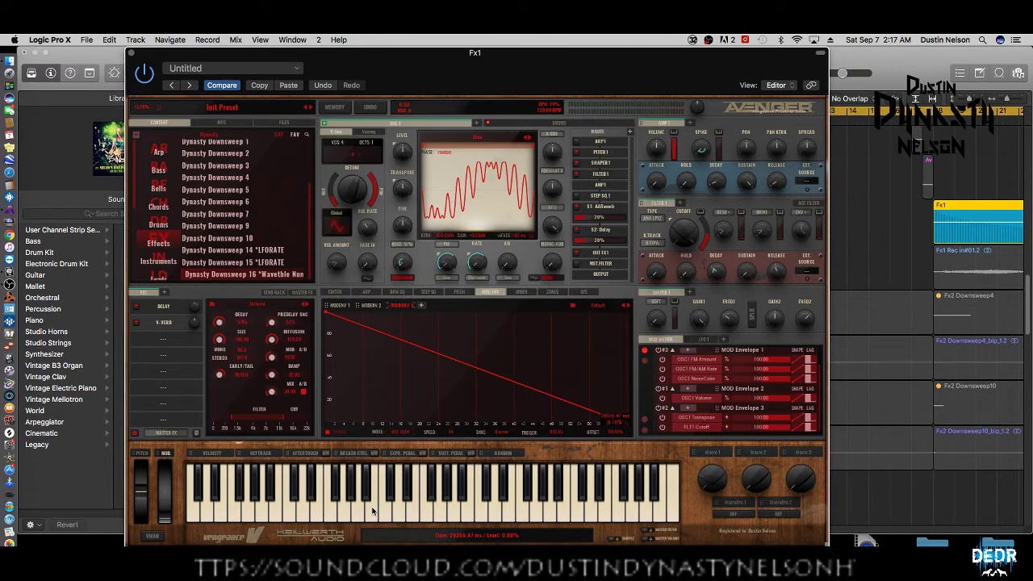
click(358, 517)
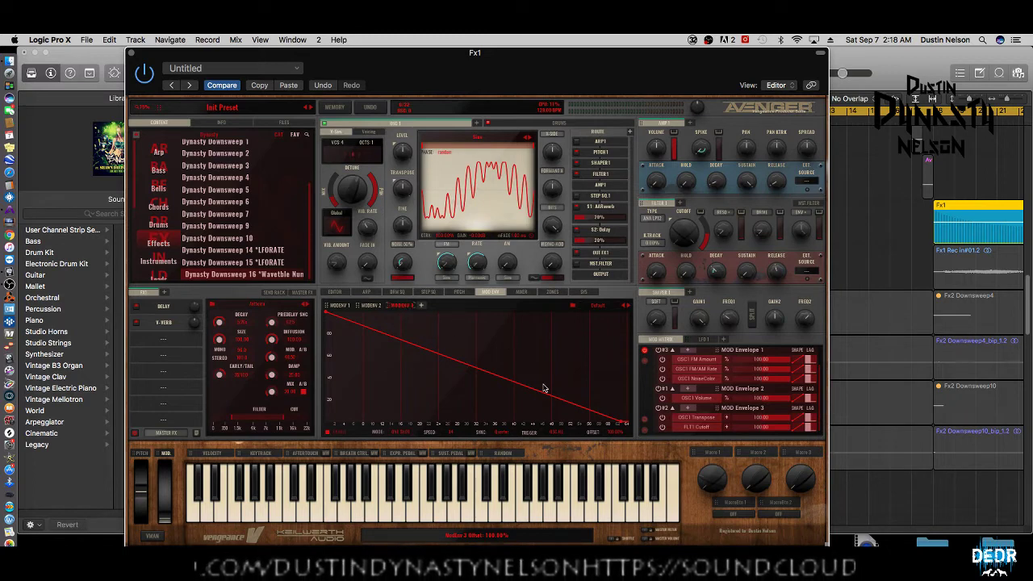
Compare the curves of modulation envelopes 1, 2 and 3 and check OSC1's level against them.
click(368, 307)
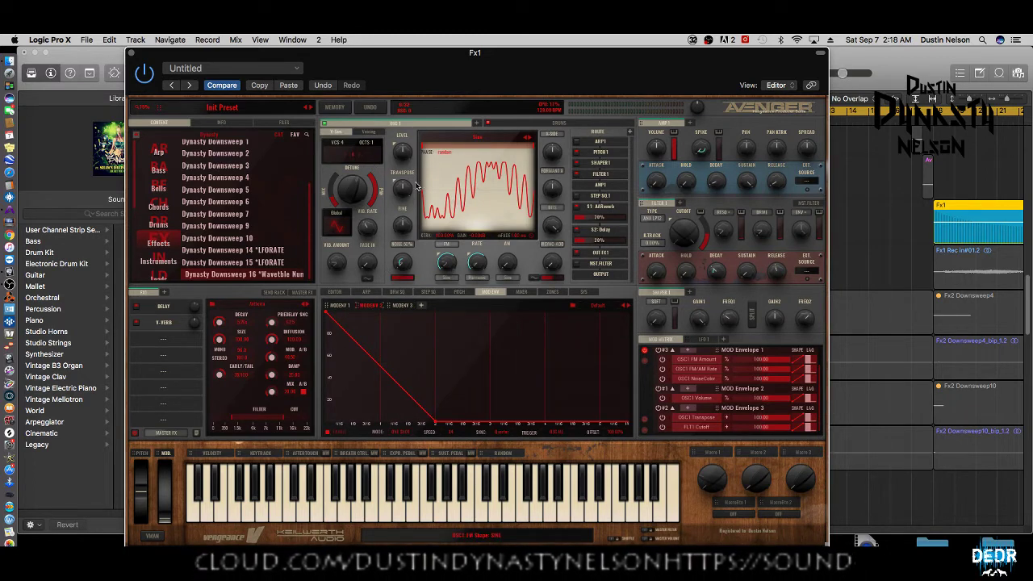
mouse_move(408, 152)
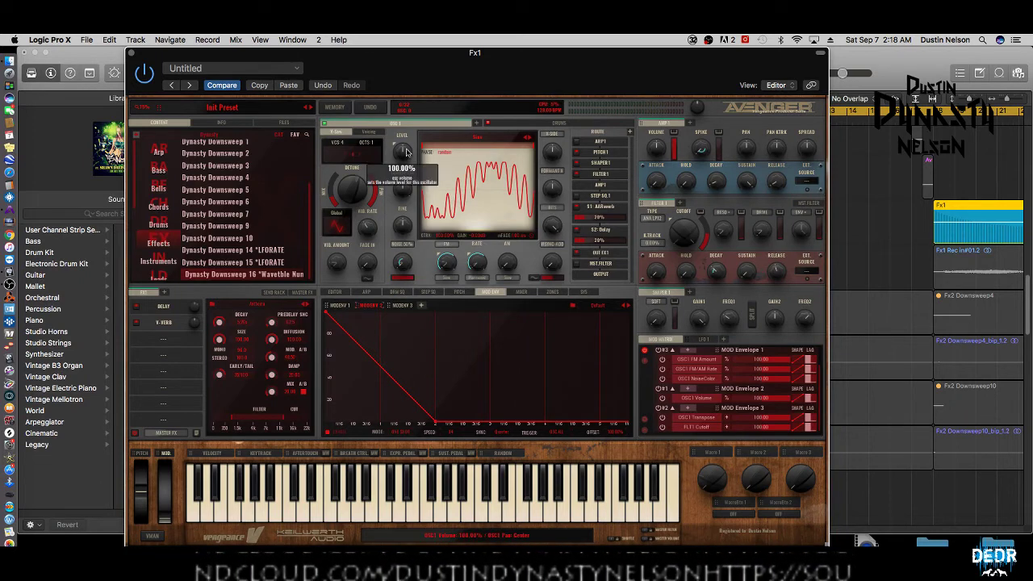
click(339, 305)
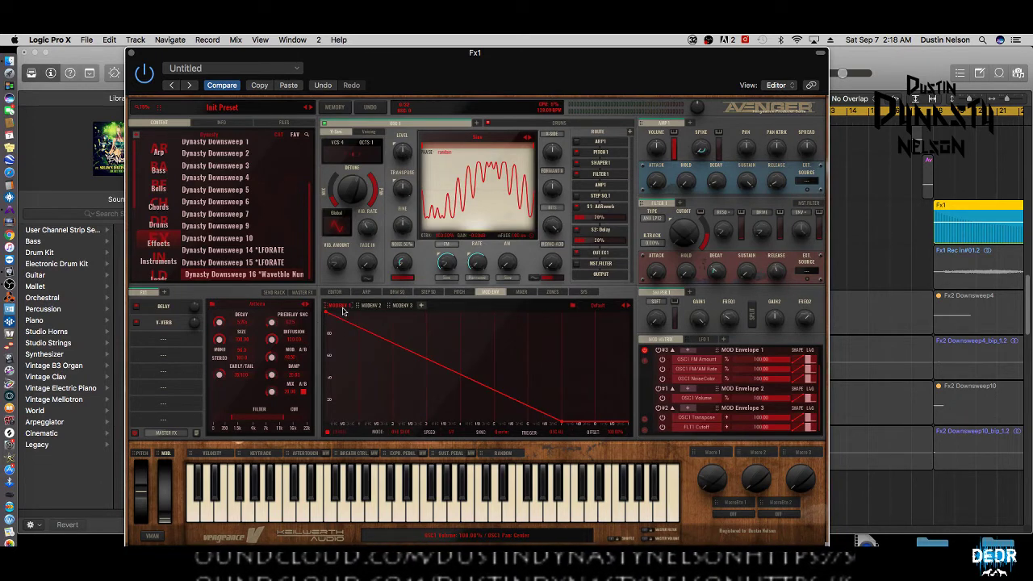
click(371, 306)
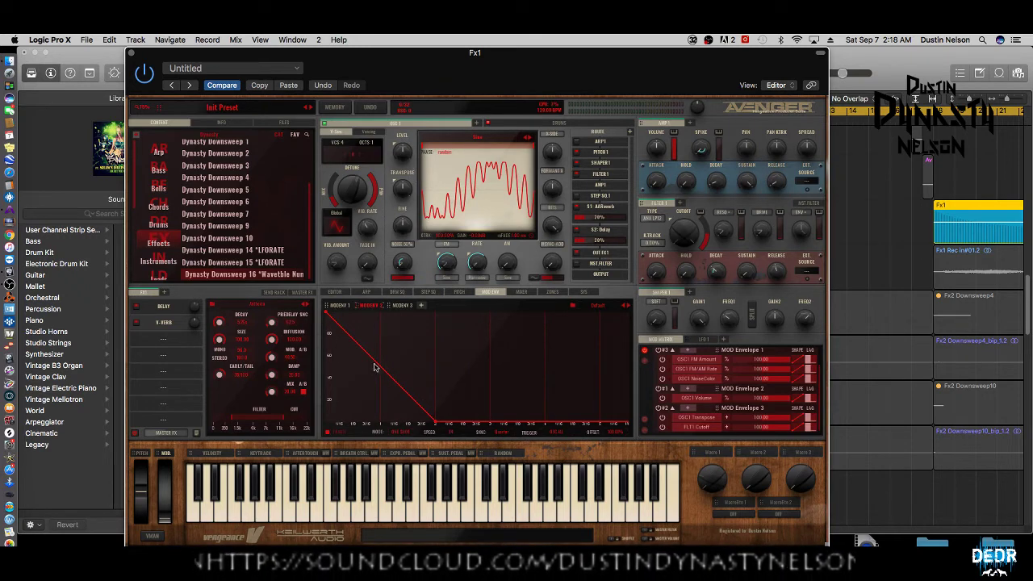
click(336, 307)
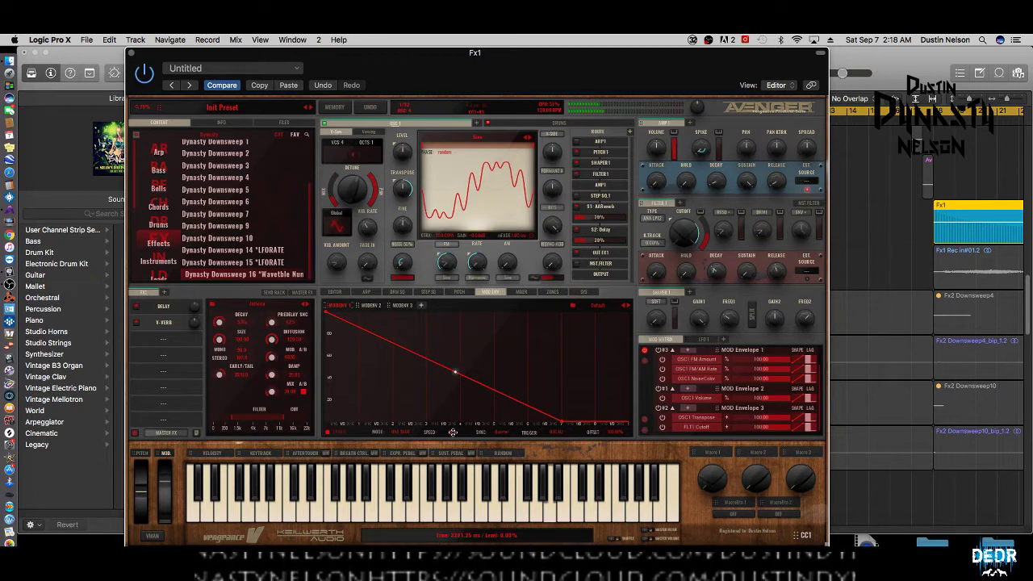
click(353, 306)
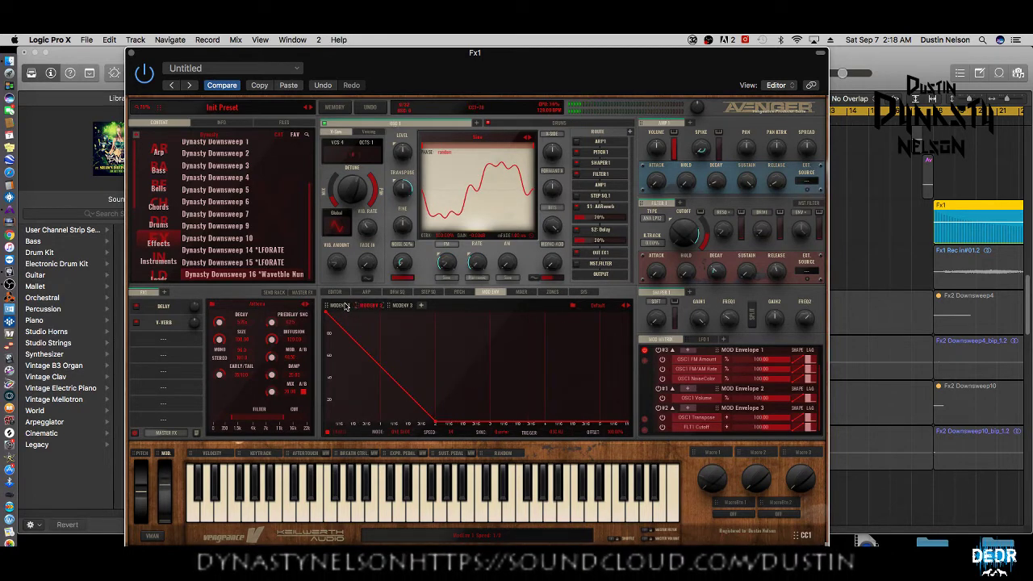
click(344, 305)
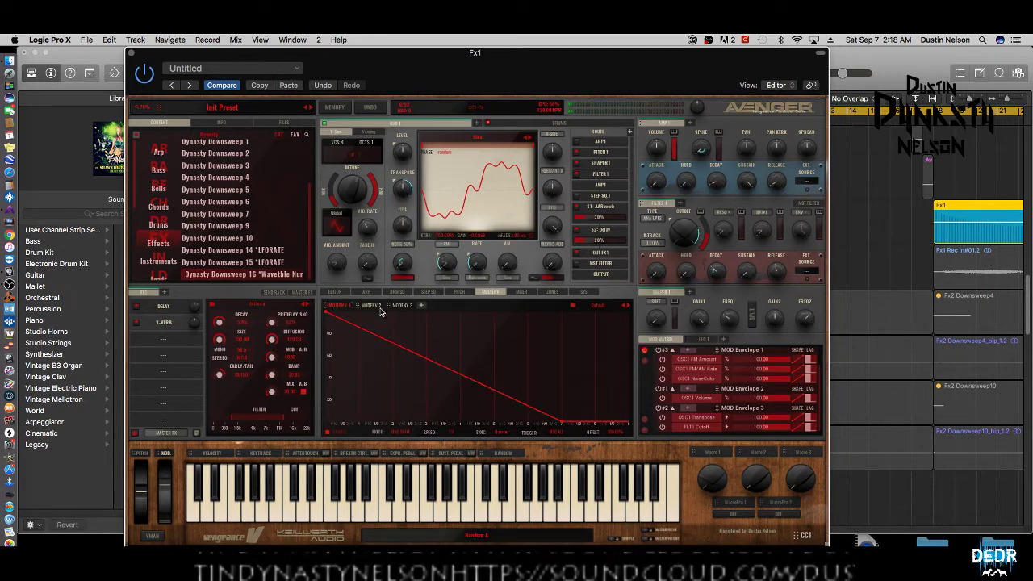
click(376, 307)
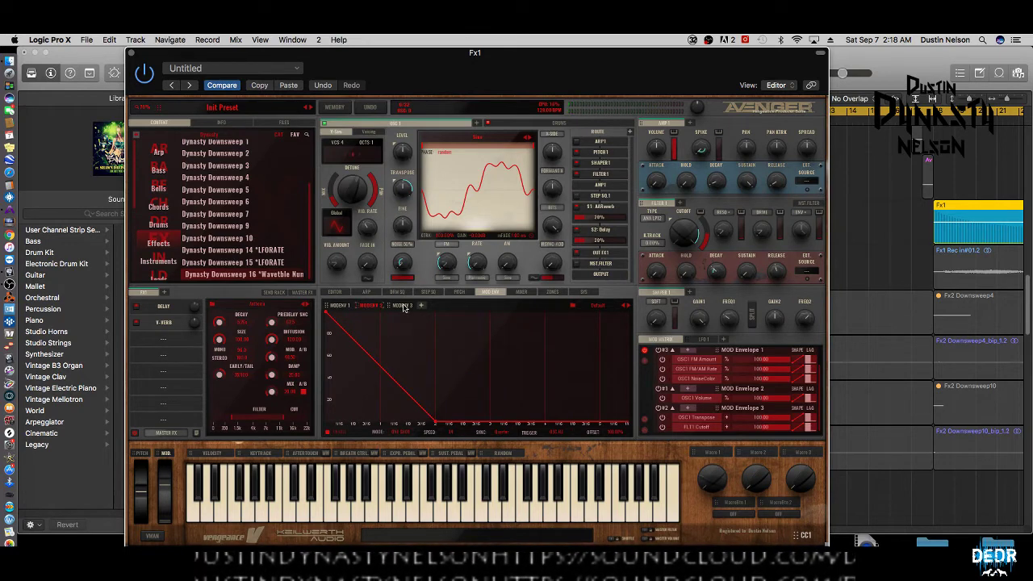
click(402, 306)
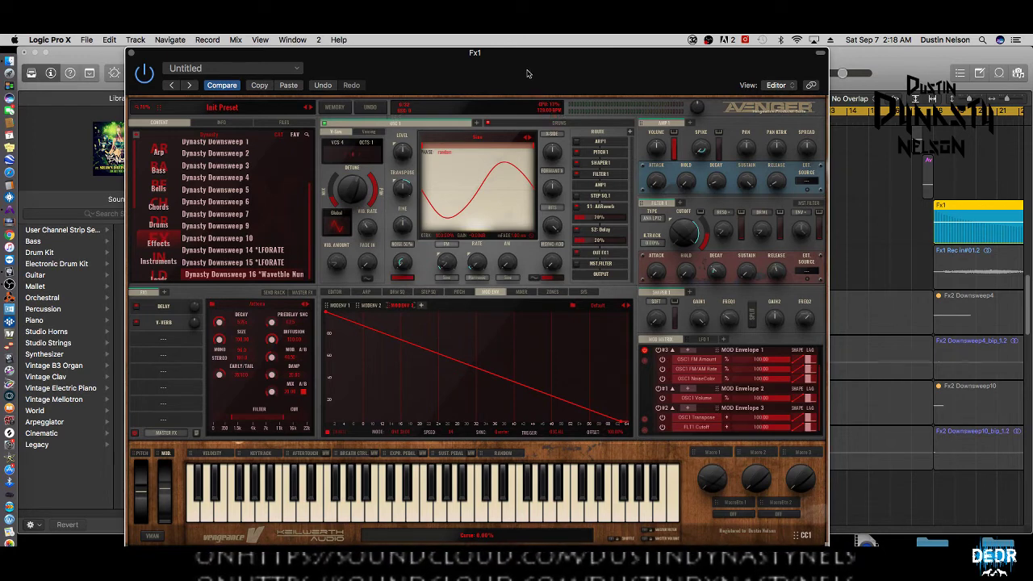
drag(526, 69, 533, 70)
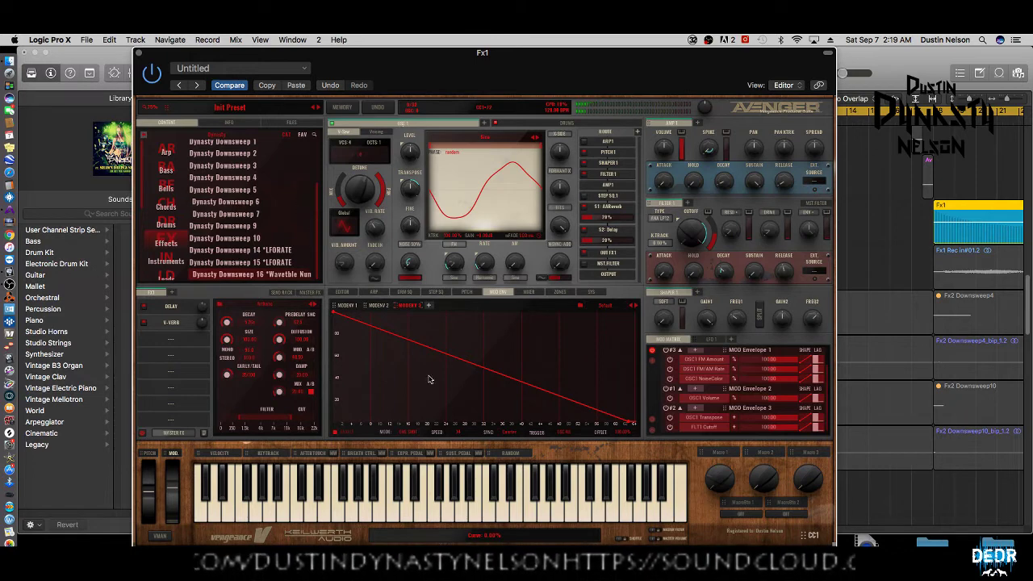
Load the FM Bell Athmo BT wavetable into OSC1 and adjust the flip and strength of its wavetable curve.
click(342, 292)
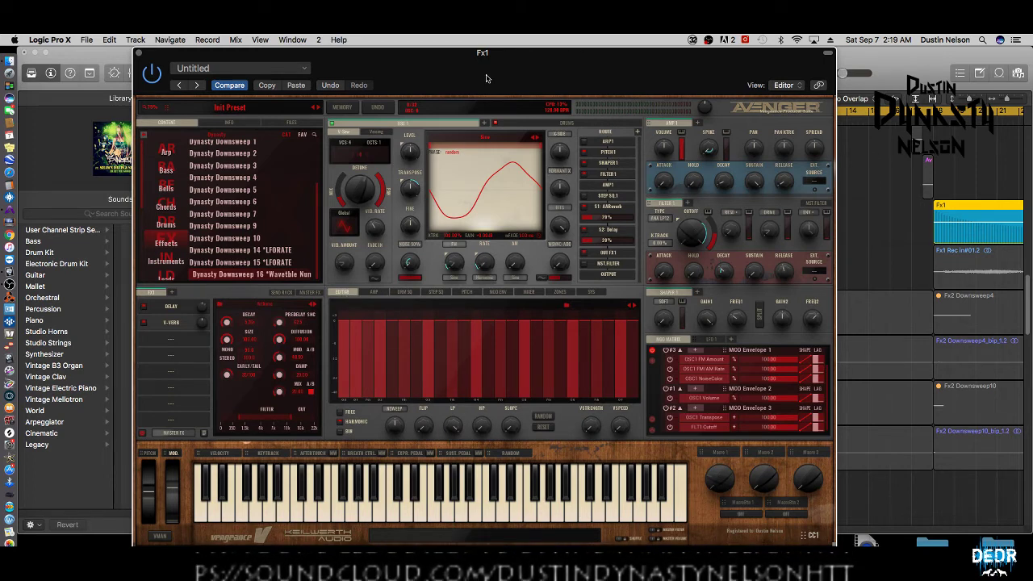
mouse_move(500, 63)
mouse_down()
mouse_move(482, 48)
mouse_move(494, 53)
mouse_up()
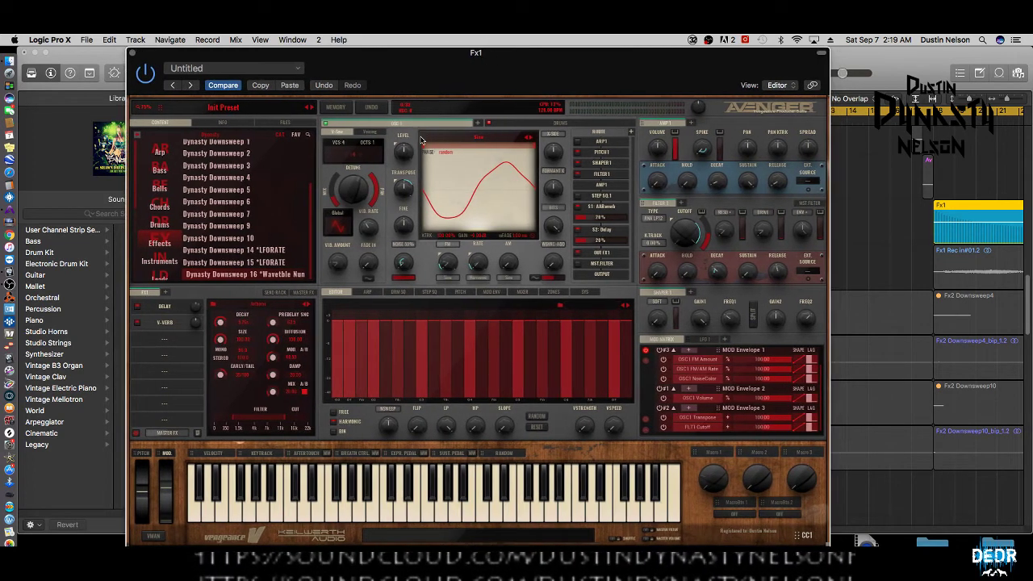
click(482, 139)
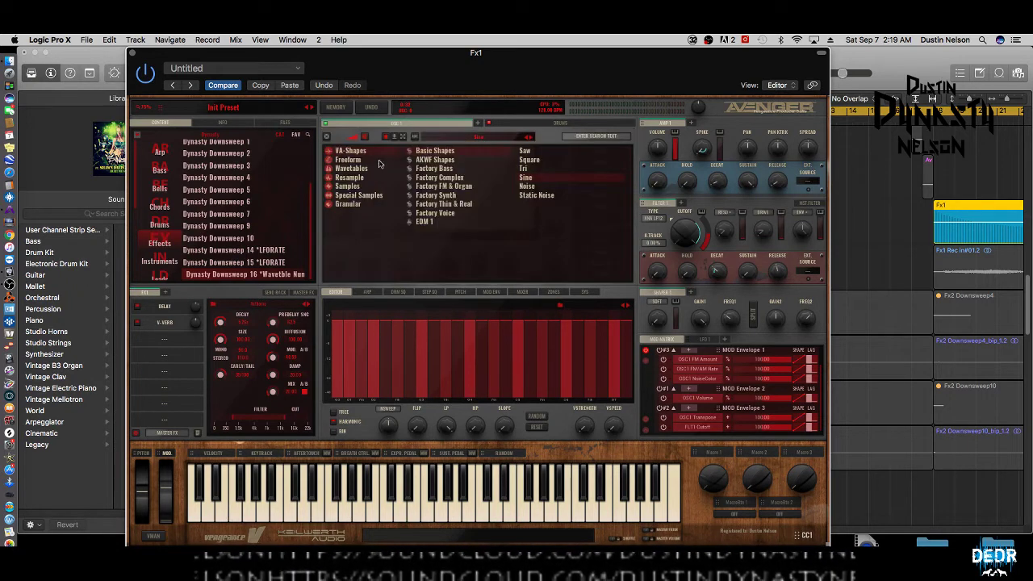
click(353, 172)
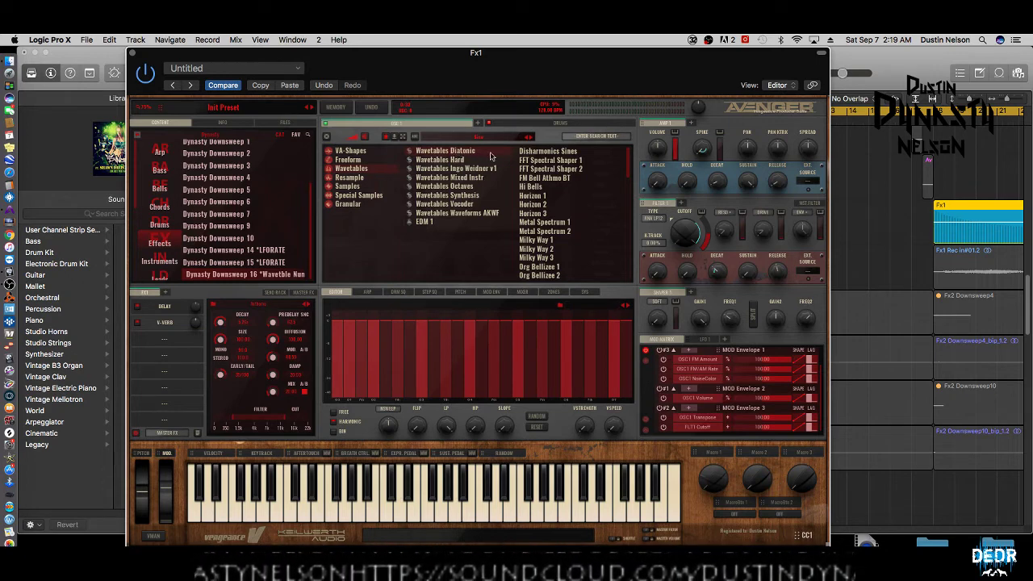
double_click(541, 178)
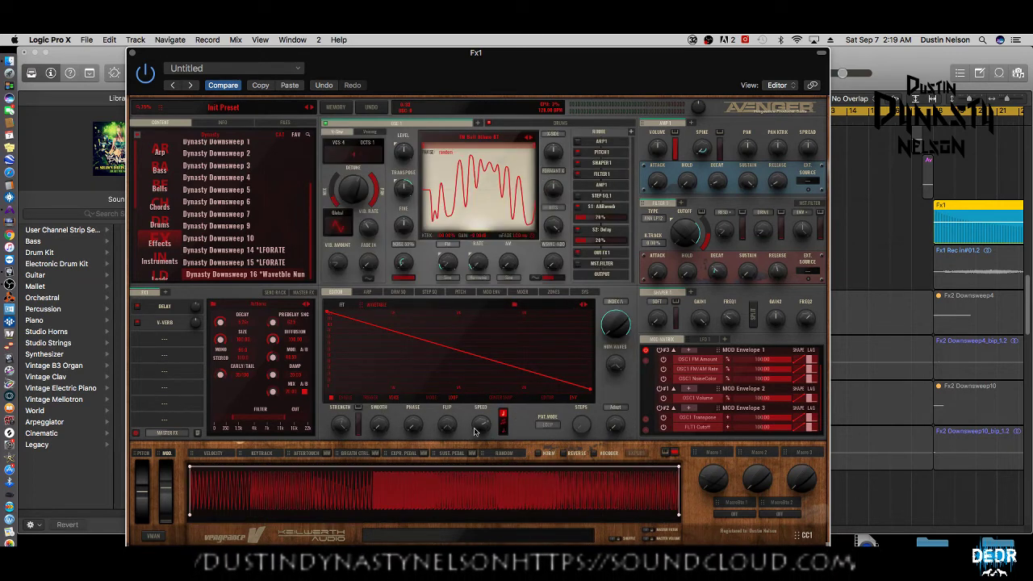
drag(449, 428, 498, 258)
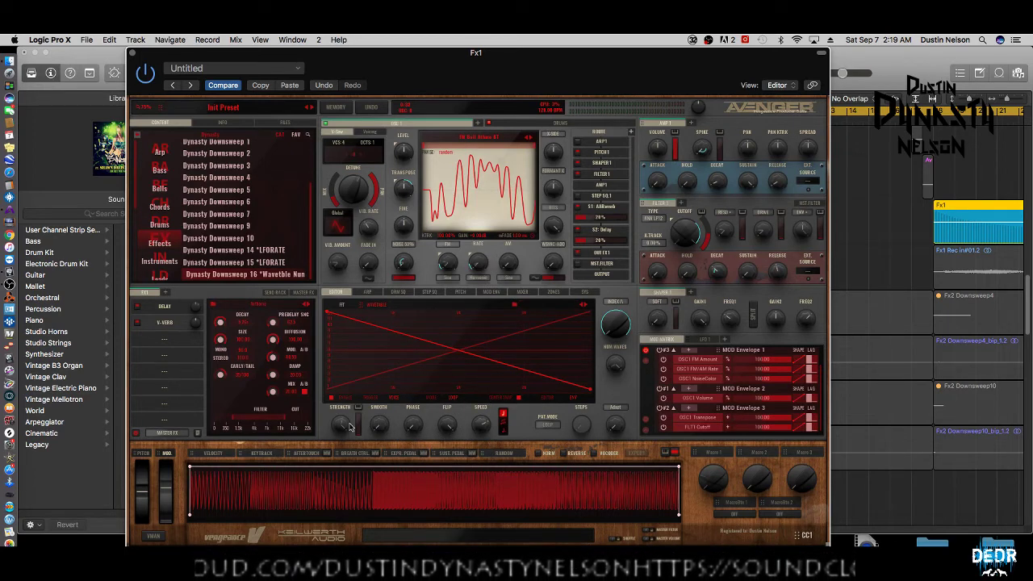
mouse_move(340, 437)
mouse_down()
mouse_move(340, 451)
mouse_move(342, 433)
mouse_up()
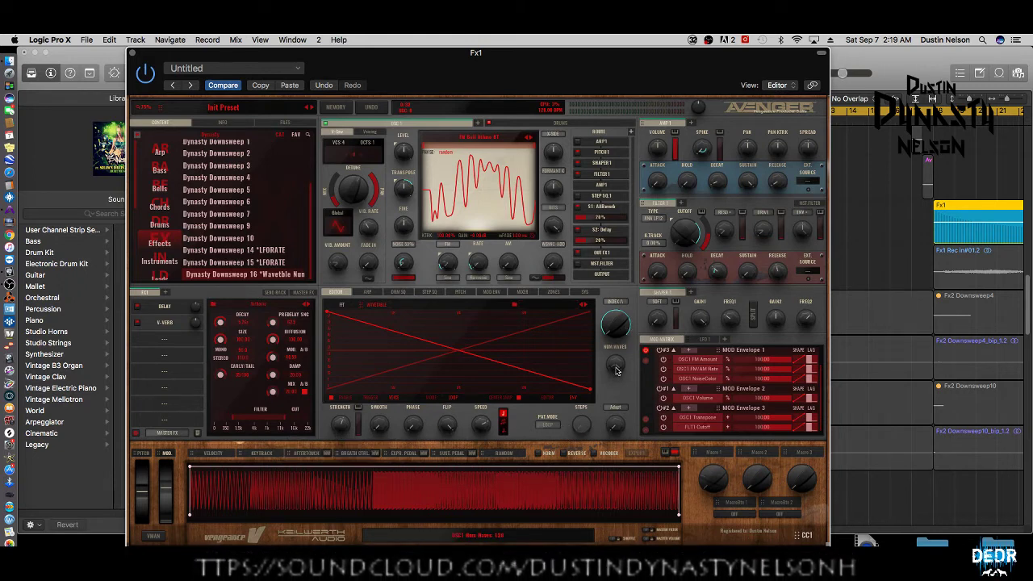
Reduce OSC1's number of waves to 9, and raise it again to cover most of the wavetable.
mouse_move(617, 367)
mouse_down()
mouse_move(605, 487)
mouse_move(619, 361)
mouse_move(620, 380)
mouse_up()
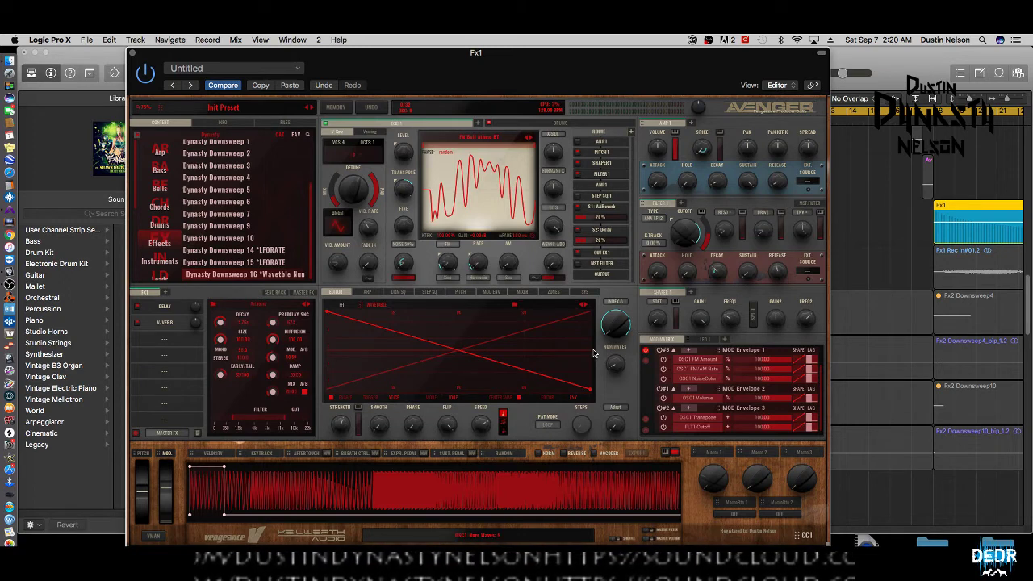
mouse_move(617, 364)
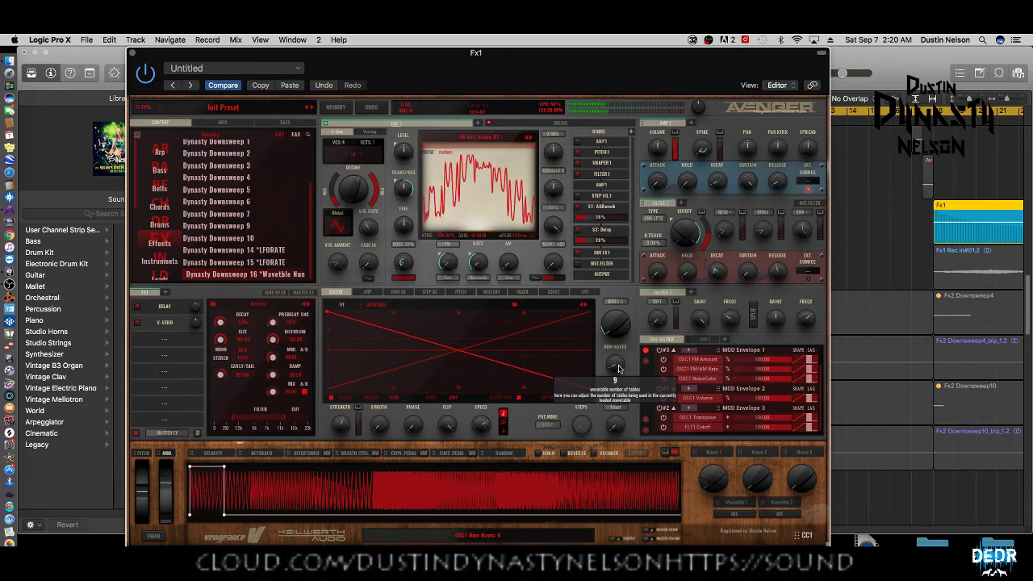
drag(618, 368, 631, 260)
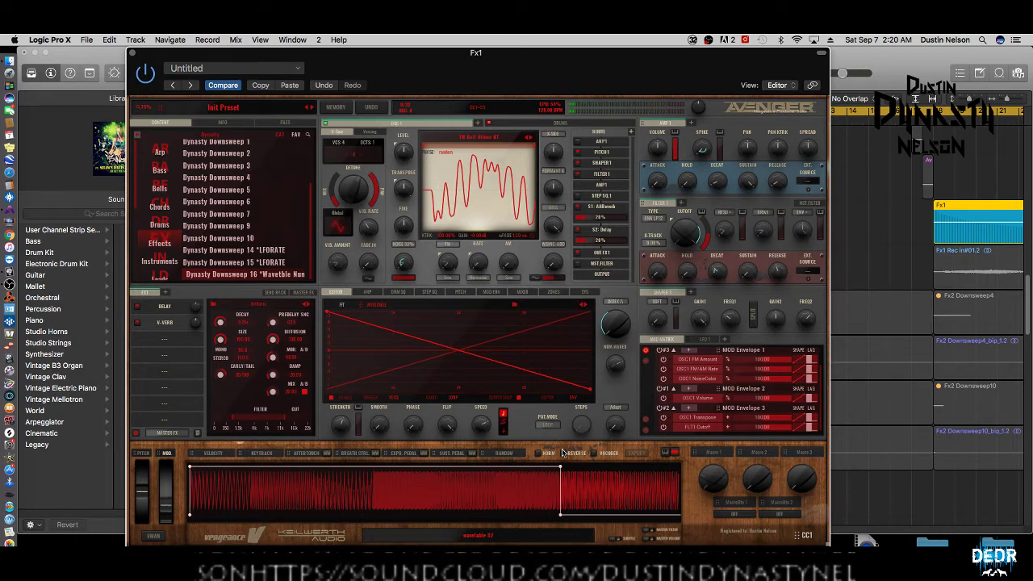
mouse_move(618, 371)
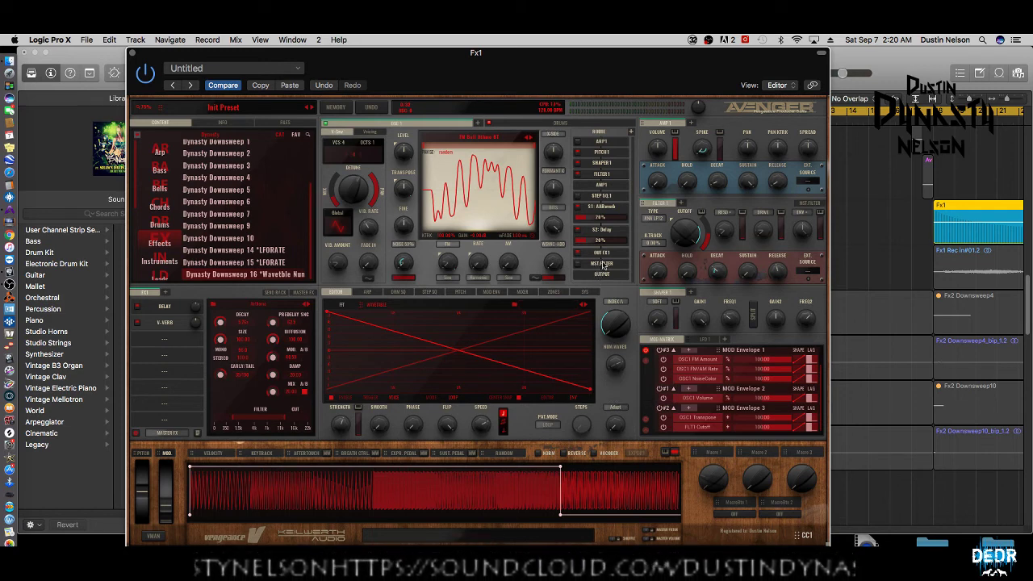
Paste the copied settings of the original downsweep preset back into Avenger and close the plug-in window.
click(289, 85)
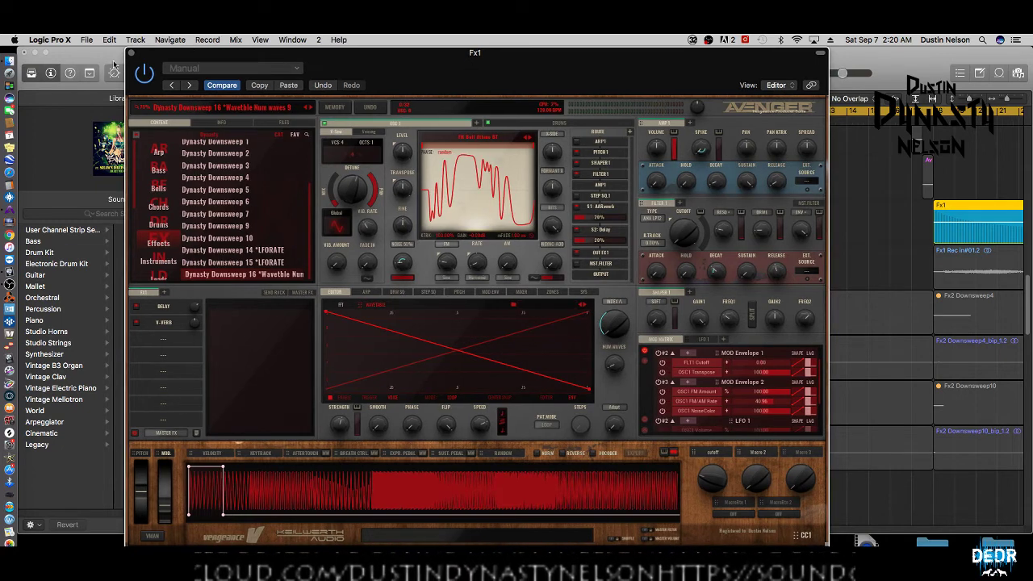
key(super+w)
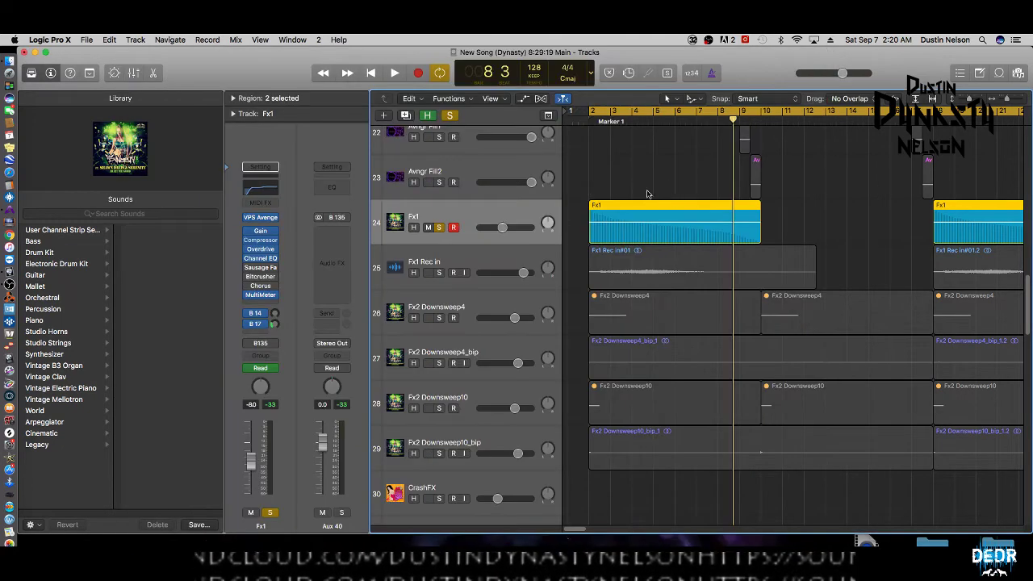
Turn off solo on the Fx1 track and mute it, and switch to OBS.
click(438, 230)
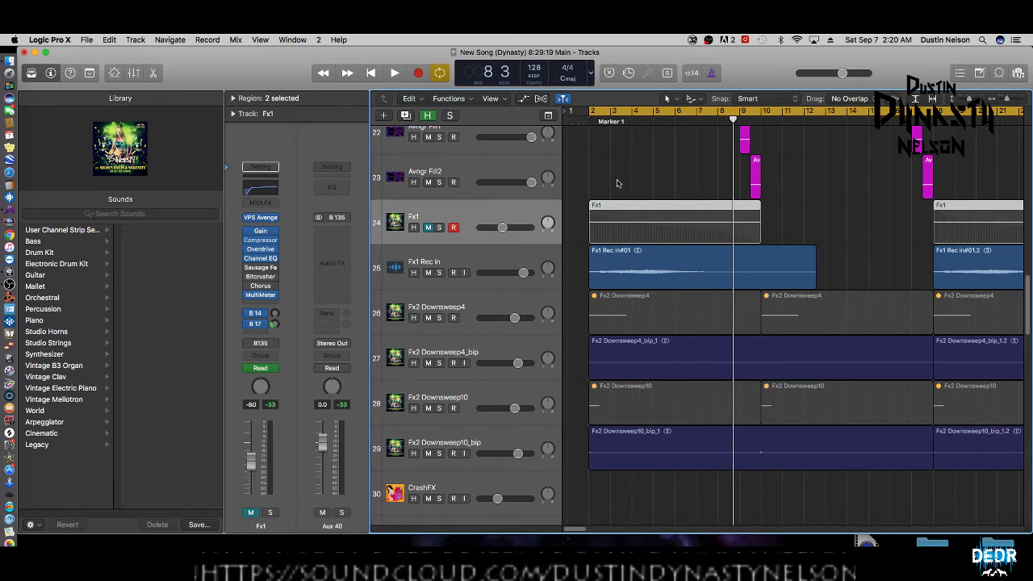
click(429, 227)
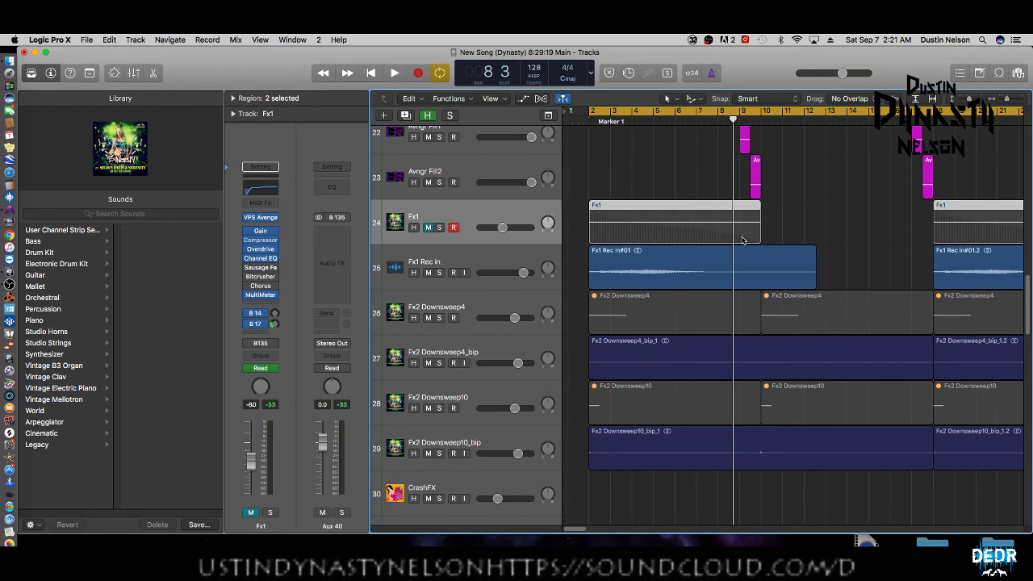
click(9, 284)
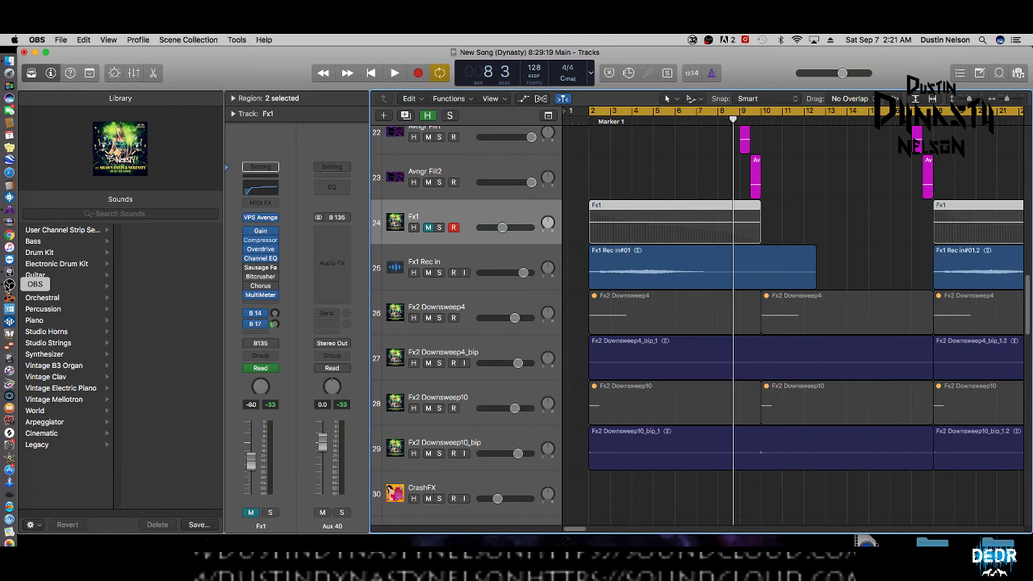